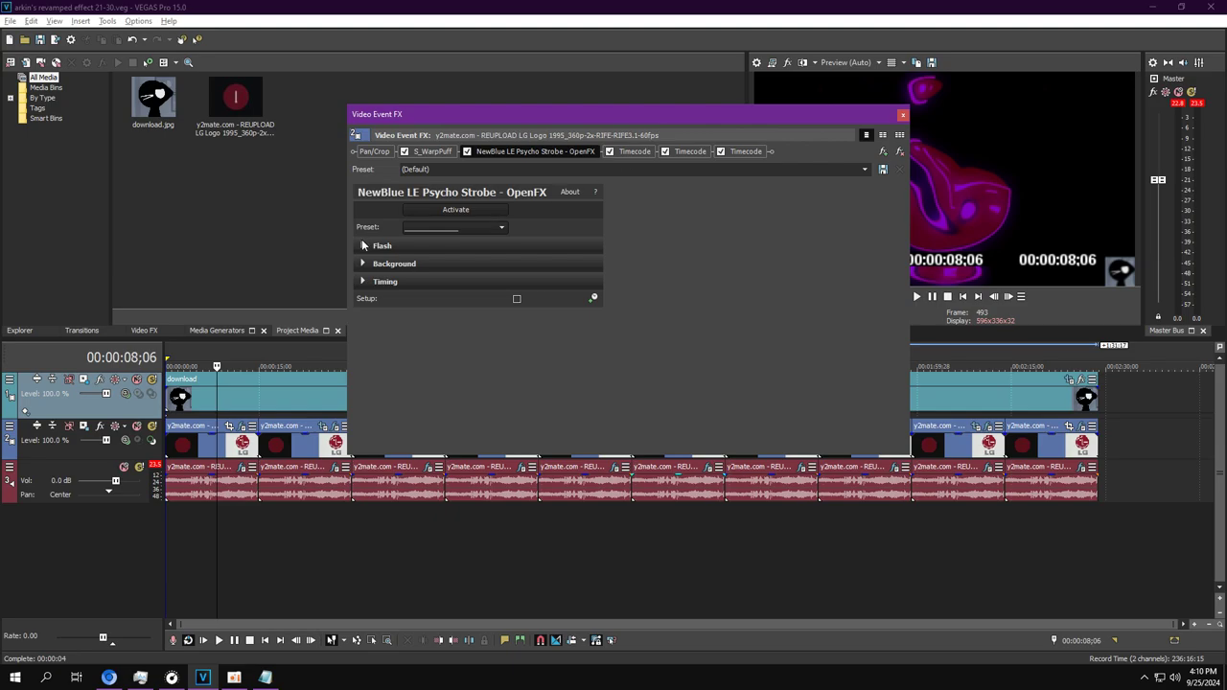
Step: Apply the Purple Haze preset to the first clip's NewBlue LE Psycho Strobe effect and look over its Flash, Background and Timing values
{"action": "left_click", "coordinate": [363, 245]}
{"action": "left_click", "coordinate": [469, 227]}
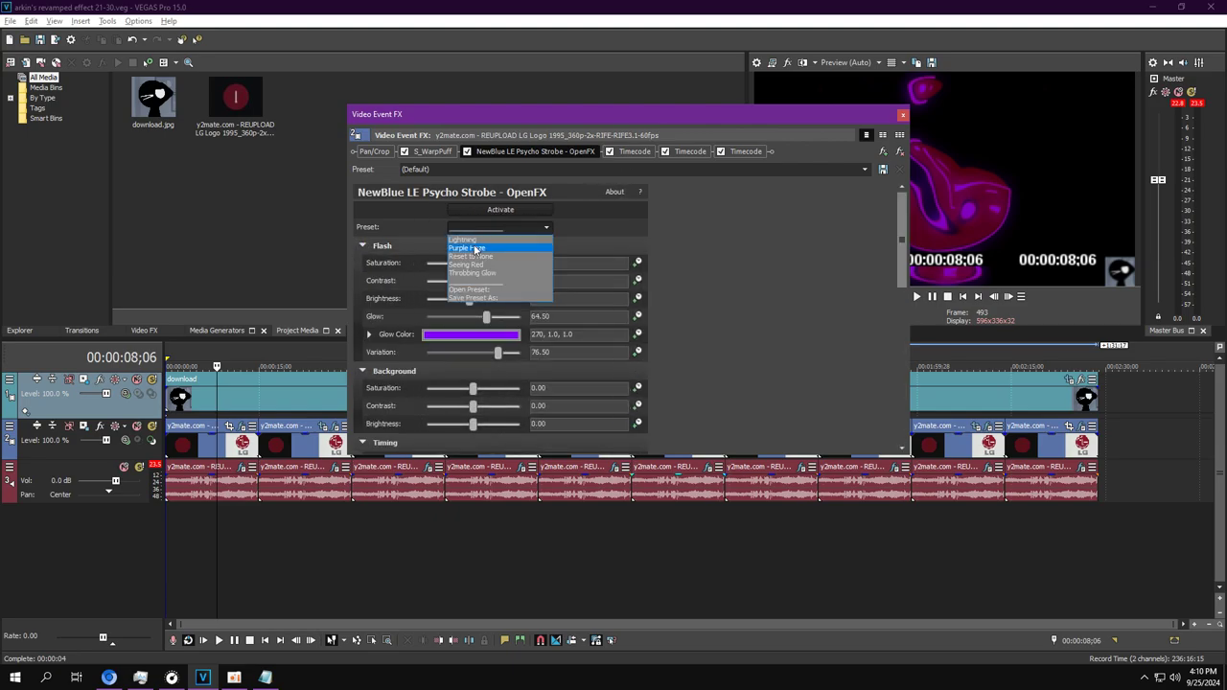
{"action": "left_click", "coordinate": [475, 249]}
{"action": "scroll", "coordinate": [874, 238], "scroll_direction": "down", "scroll_amount": 3}
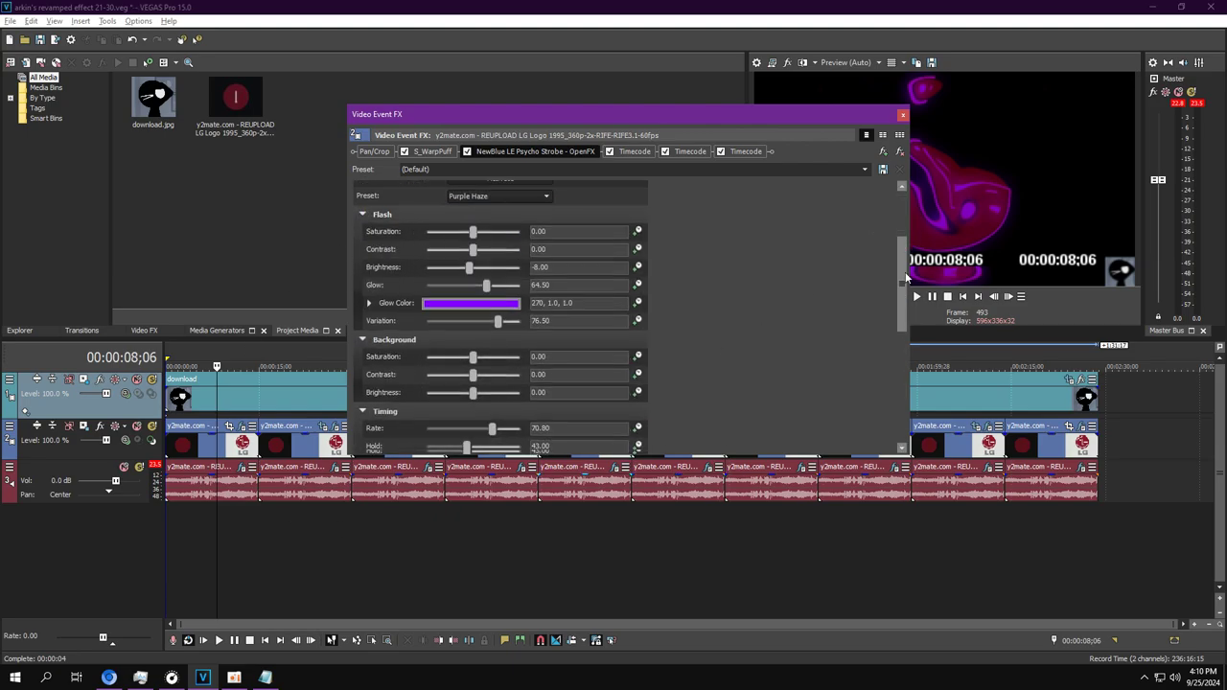
{"action": "scroll", "coordinate": [874, 238], "scroll_direction": "up", "scroll_amount": 3}
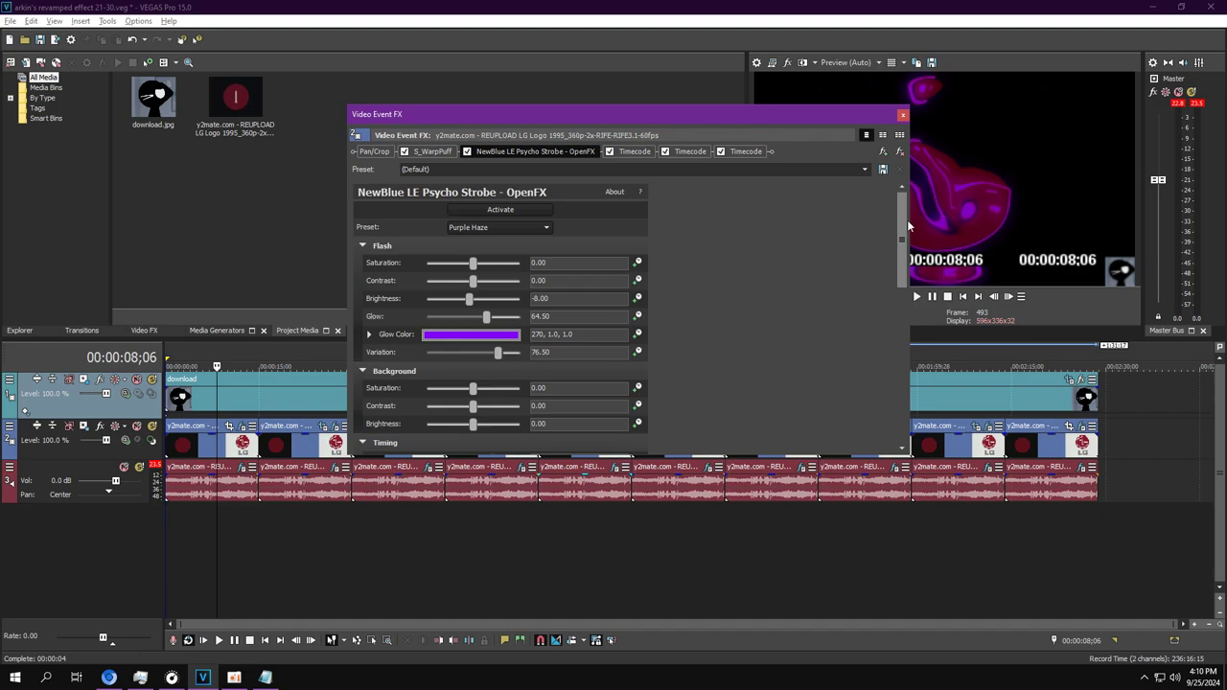
{"action": "scroll", "coordinate": [891, 211], "scroll_direction": "down", "scroll_amount": 3}
Step: Review the alignment and size settings of the first clip's three Timecode effects, and close the video effects window
{"action": "left_click", "coordinate": [635, 151]}
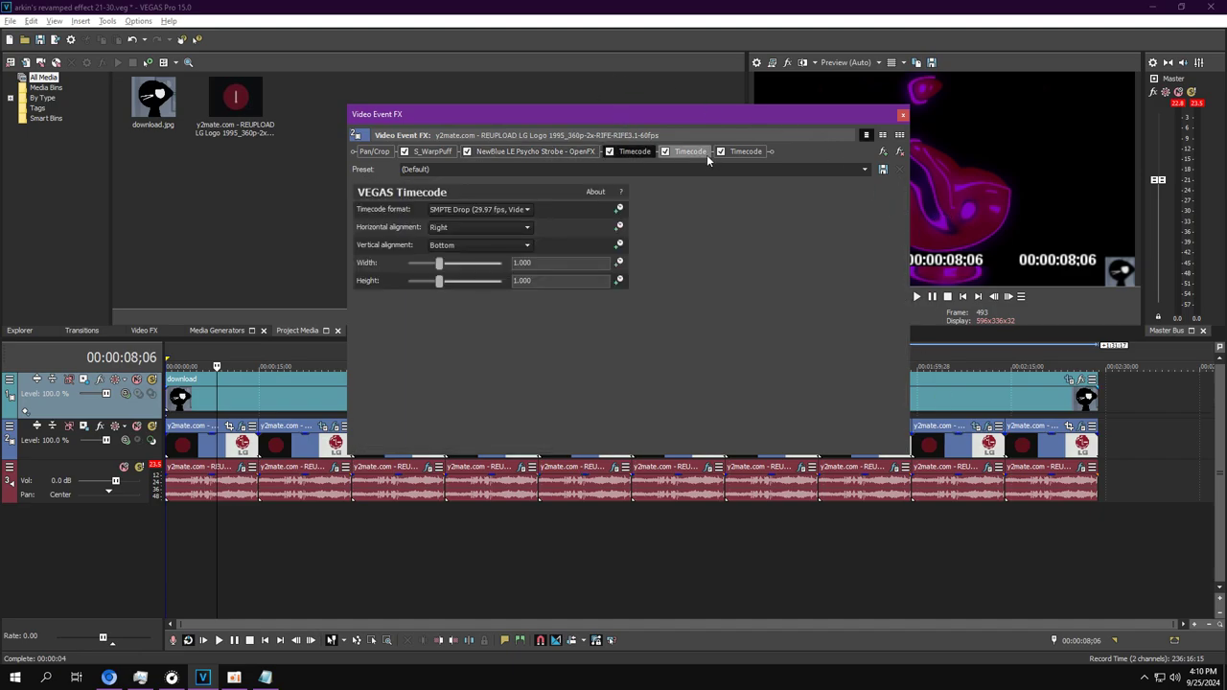
{"action": "left_click", "coordinate": [690, 152]}
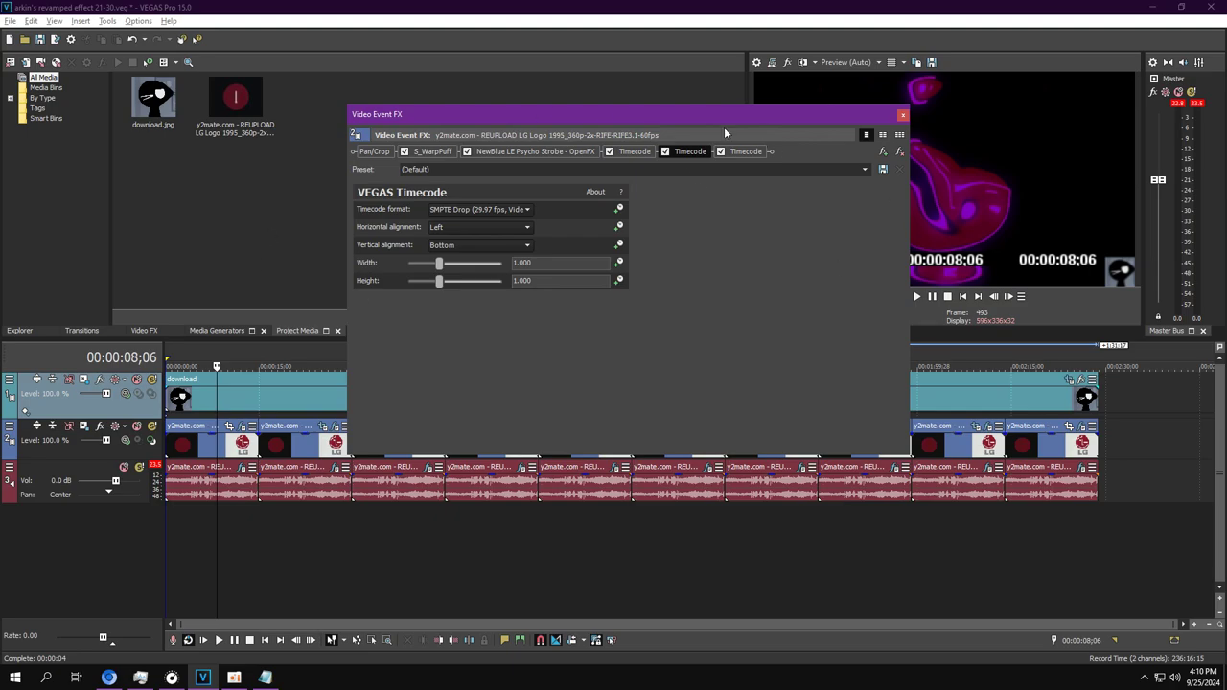
{"action": "left_click", "coordinate": [745, 151]}
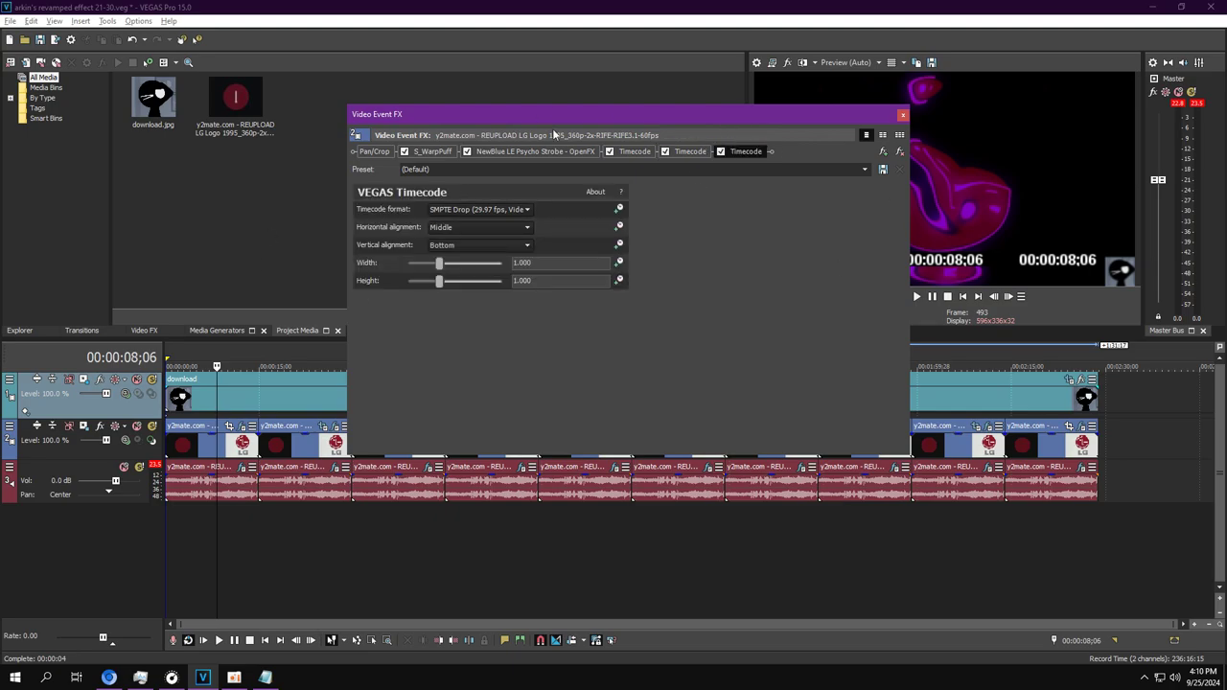
{"action": "left_click", "coordinate": [902, 115]}
Step: Review the first clip's Vocoder, Vibrato and freq show audio effects, with the playhead returned to the project start
{"action": "left_click", "coordinate": [241, 468]}
{"action": "left_click", "coordinate": [112, 110]}
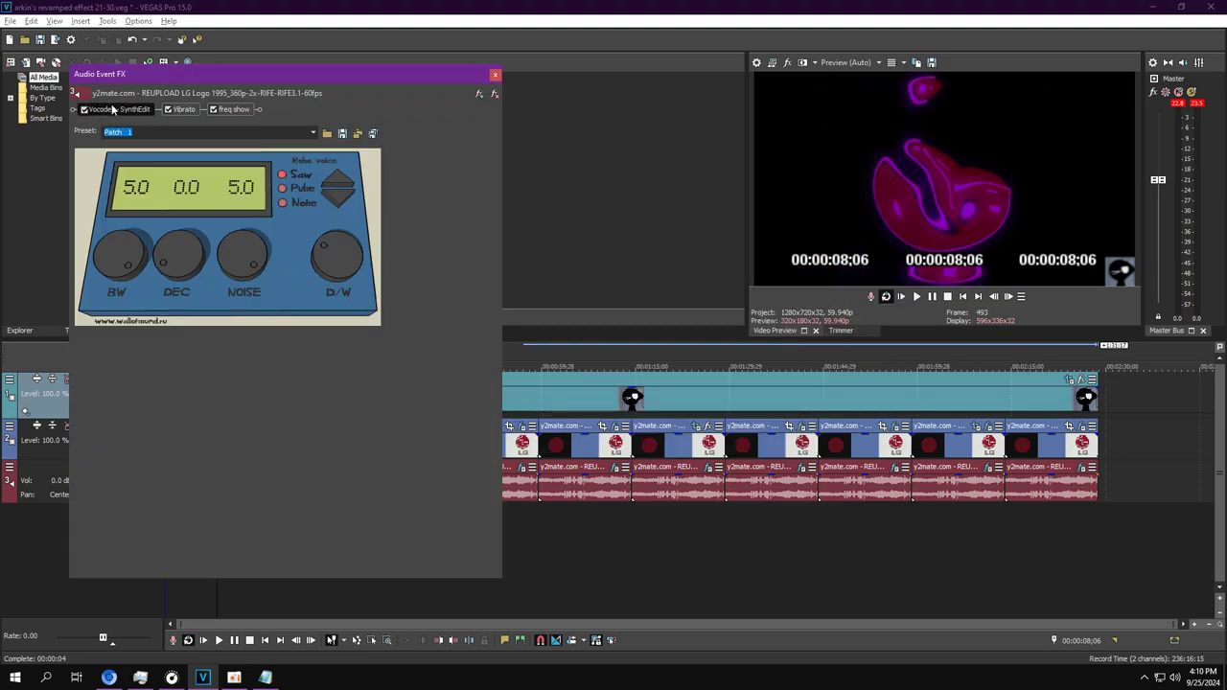
{"action": "left_click", "coordinate": [165, 588]}
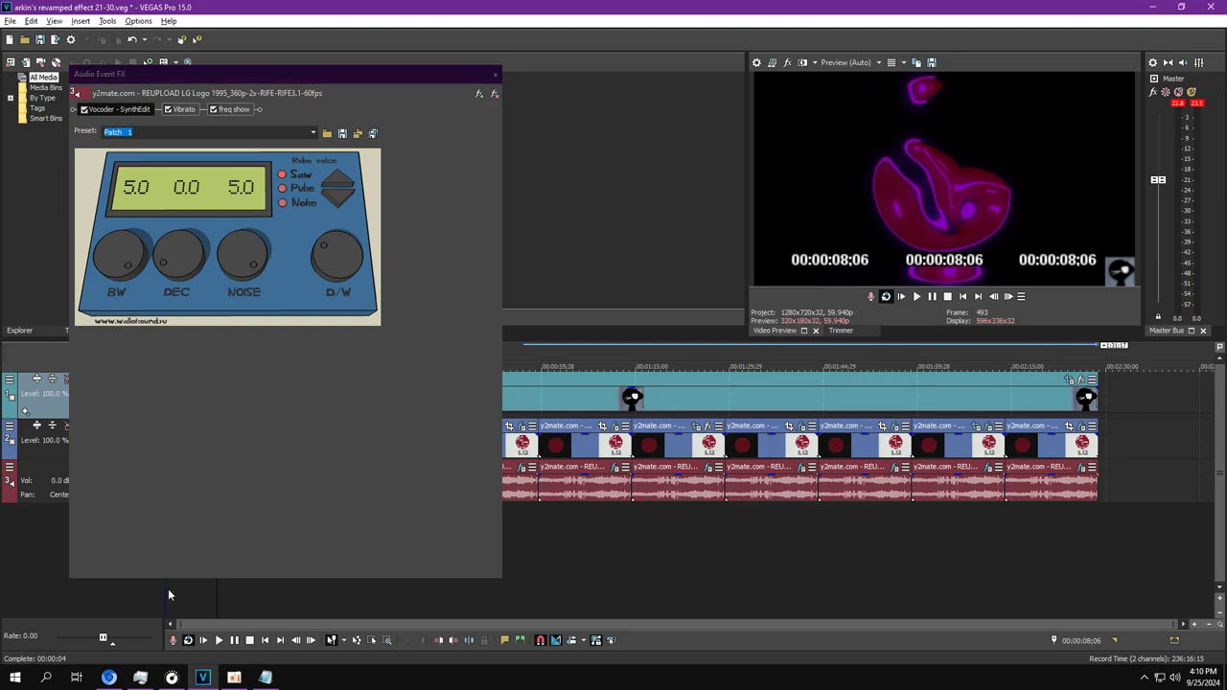
{"action": "left_click", "coordinate": [184, 109]}
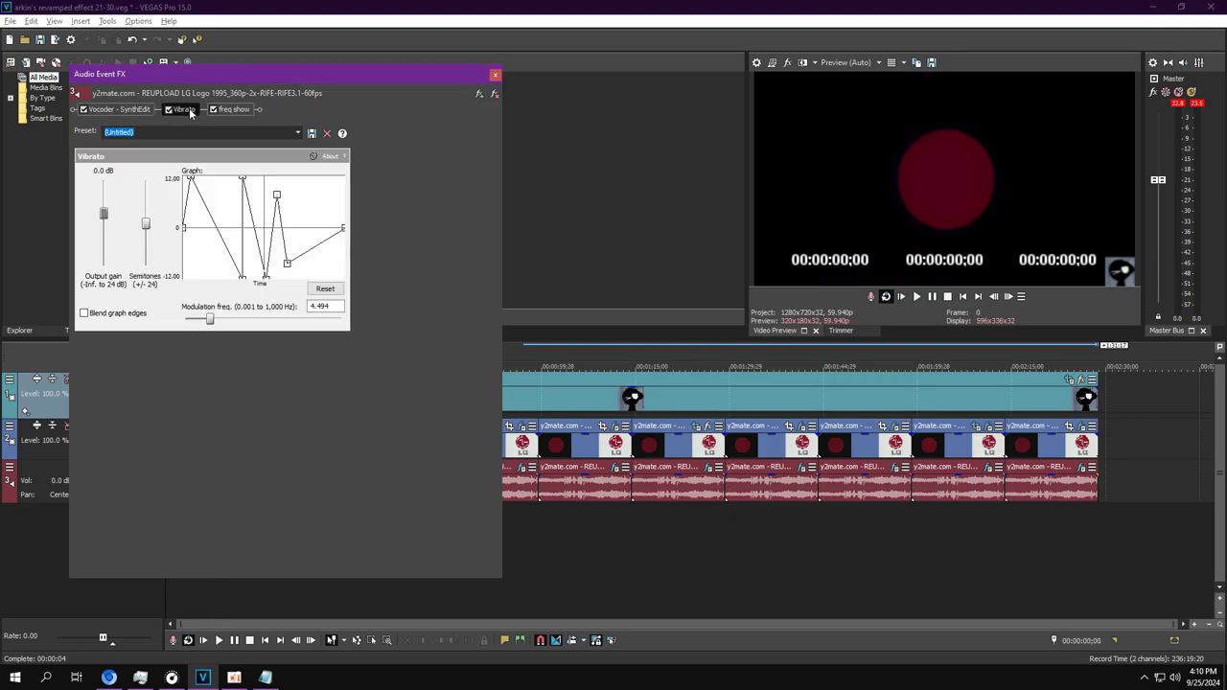
{"action": "left_click", "coordinate": [245, 109]}
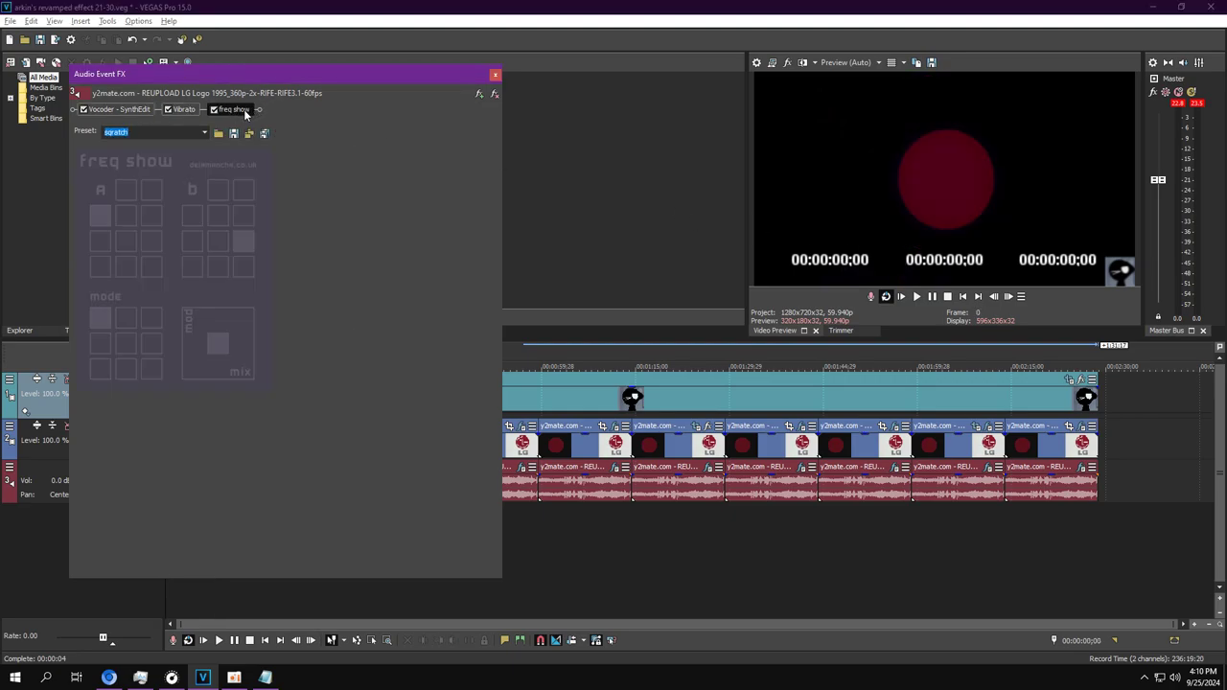
{"action": "left_click", "coordinate": [495, 77]}
Step: Play the first clip from the start, rechecking its Vibrato graph during playback, and stop just inside the second clip
{"action": "left_click", "coordinate": [915, 298]}
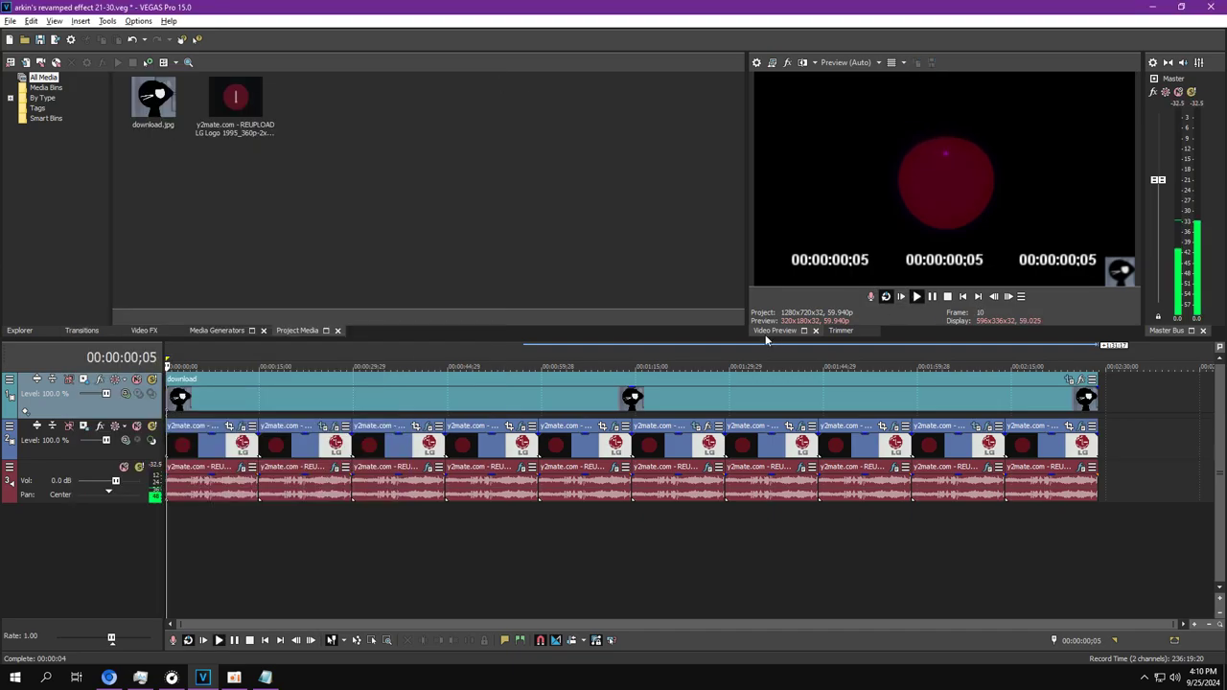
{"action": "scroll", "coordinate": [395, 562], "scroll_direction": "up", "scroll_amount": 2}
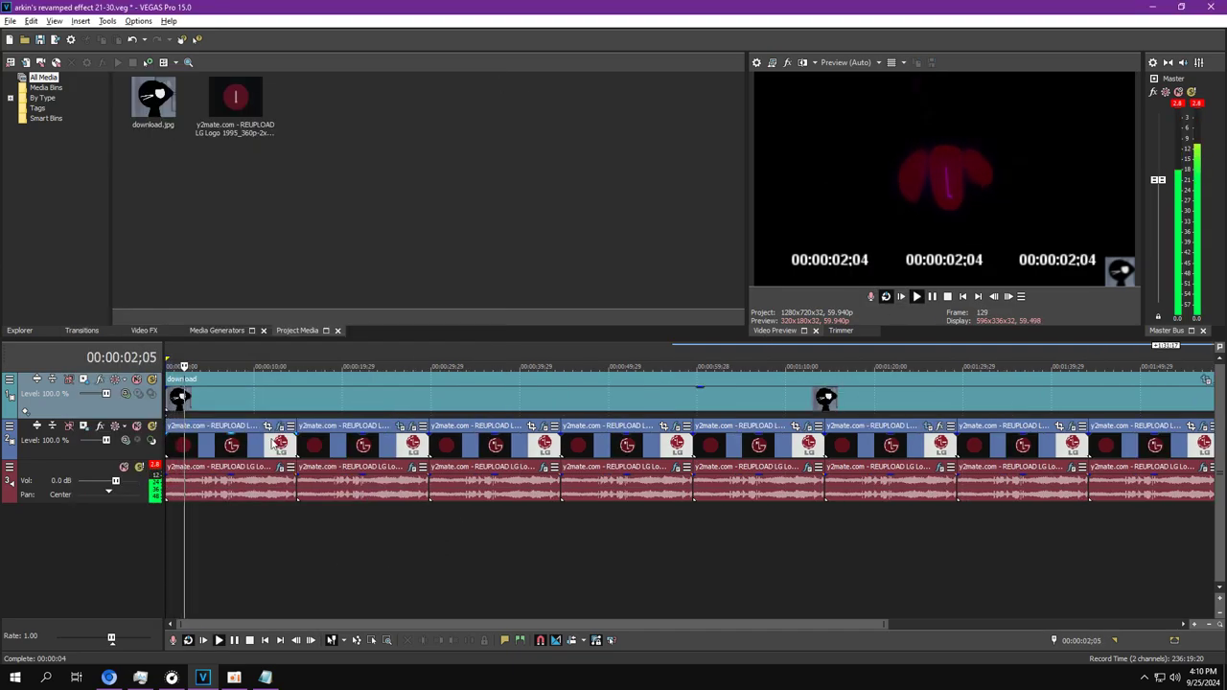
{"action": "left_click", "coordinate": [284, 467]}
{"action": "left_click", "coordinate": [195, 115]}
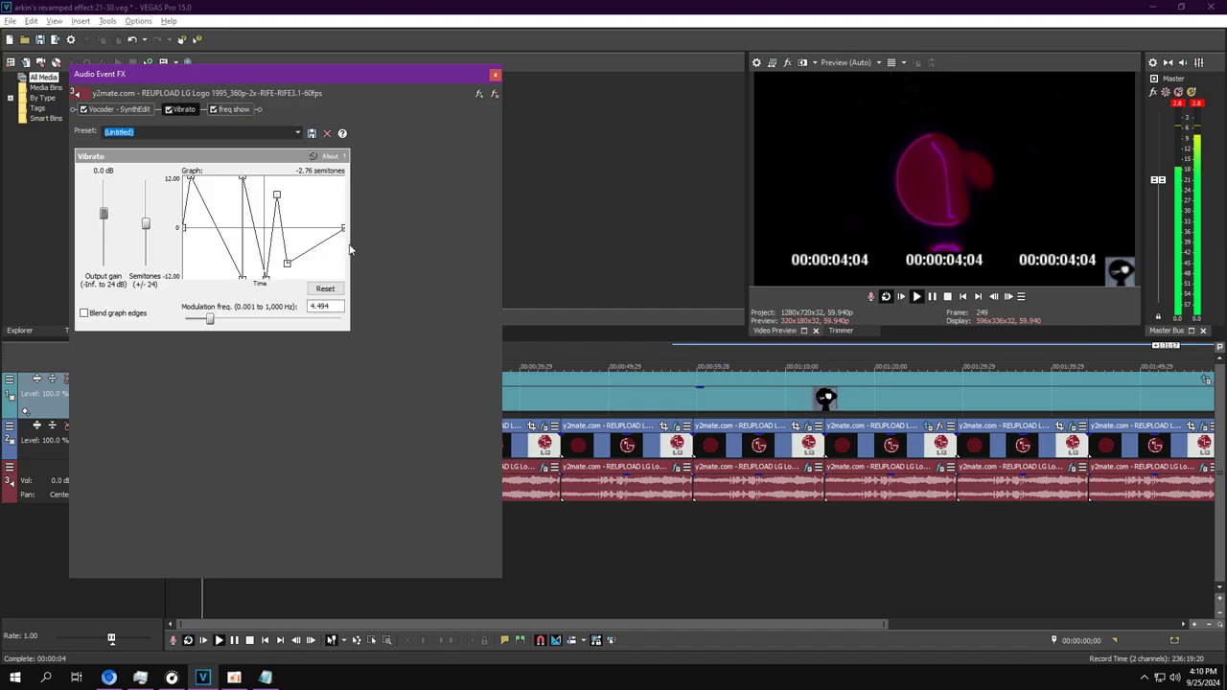
{"action": "left_click", "coordinate": [494, 75]}
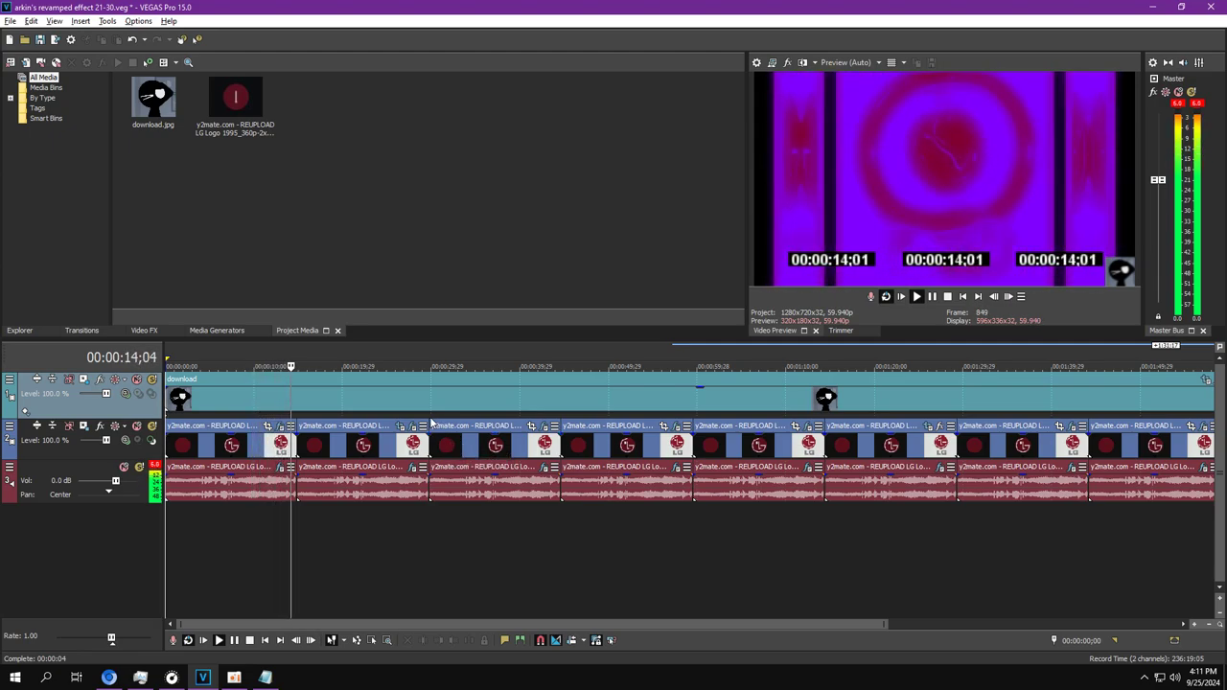
{"action": "key", "text": "Return"}
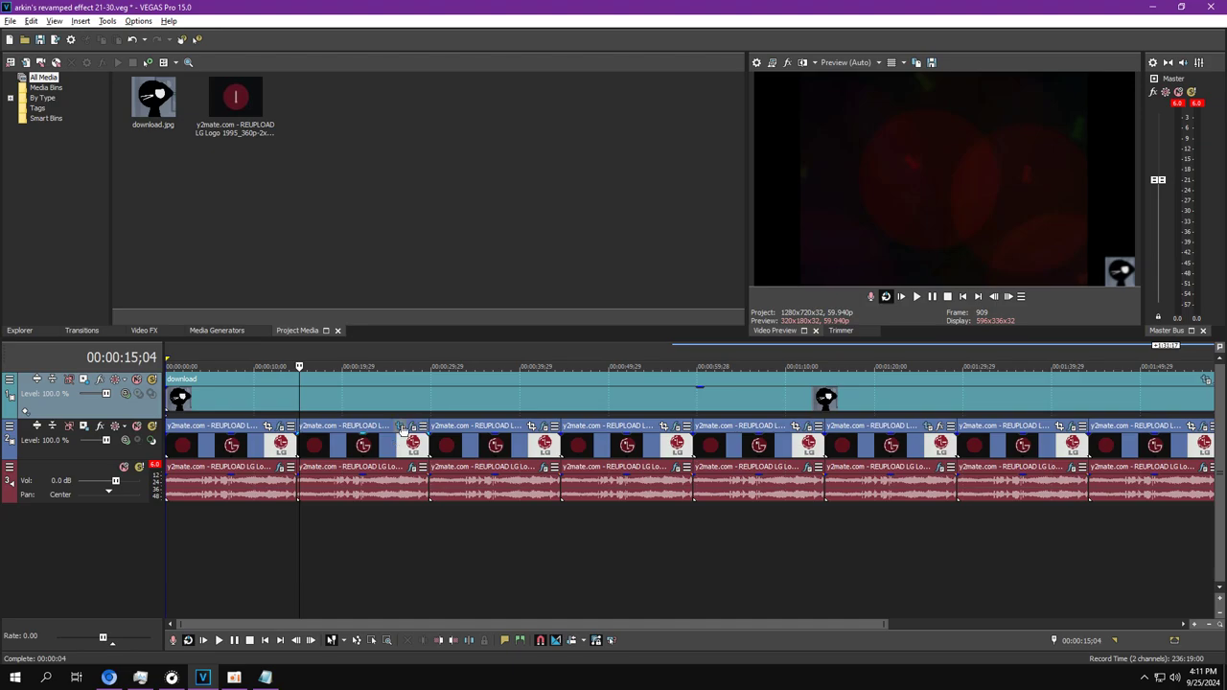
Step: In the second clip's Pan/Crop, move the 720-degree rotation keyframe to the end of the clip at 00:00:14;26
{"action": "left_click", "coordinate": [401, 428]}
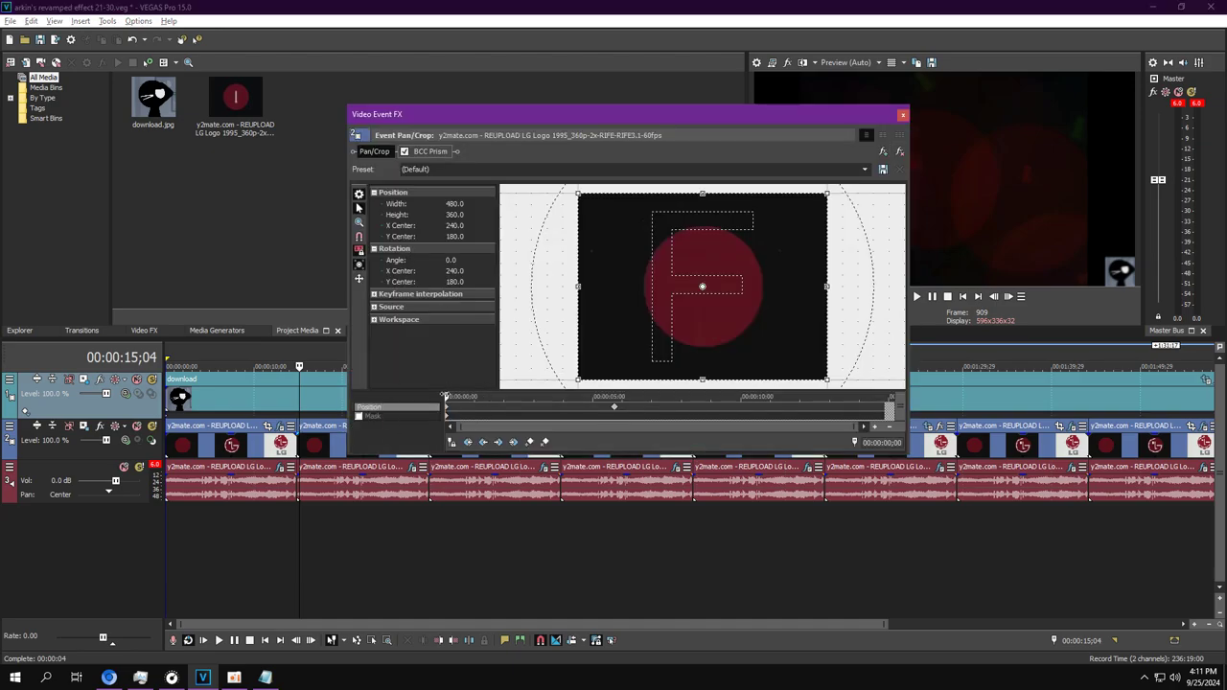
{"action": "left_click", "coordinate": [530, 399]}
{"action": "left_click_drag", "start_coordinate": [863, 197], "coordinate": [834, 207]}
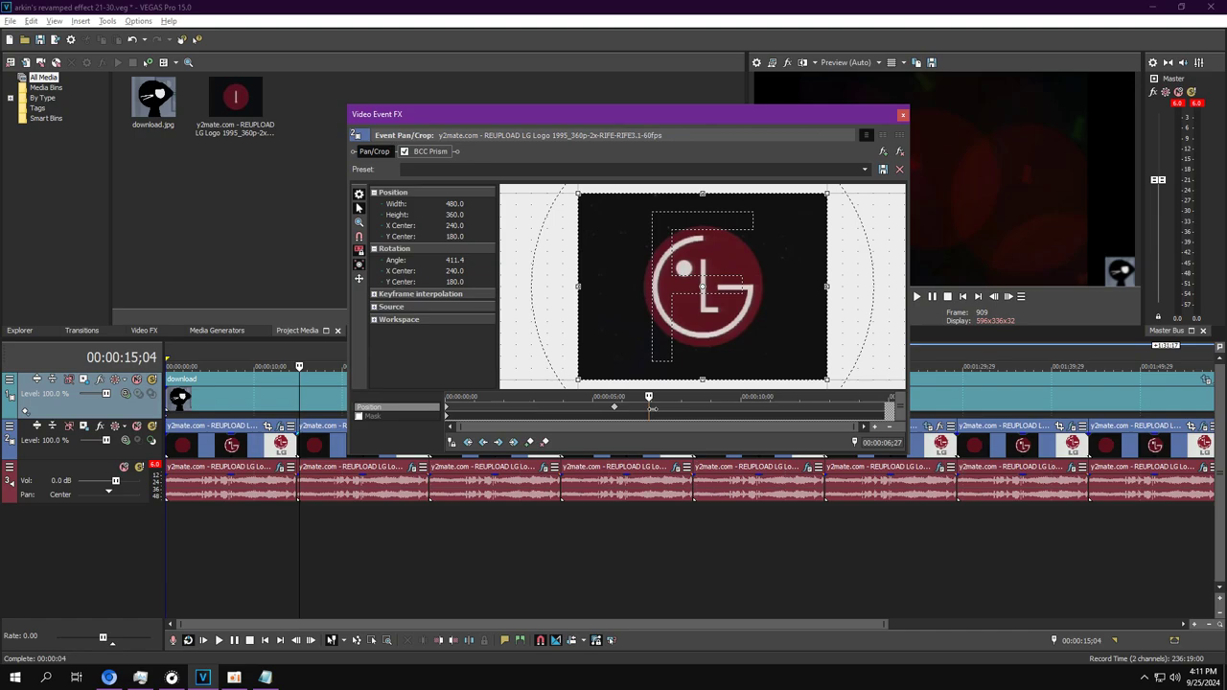
{"action": "left_click", "coordinate": [780, 416]}
{"action": "left_click", "coordinate": [597, 414]}
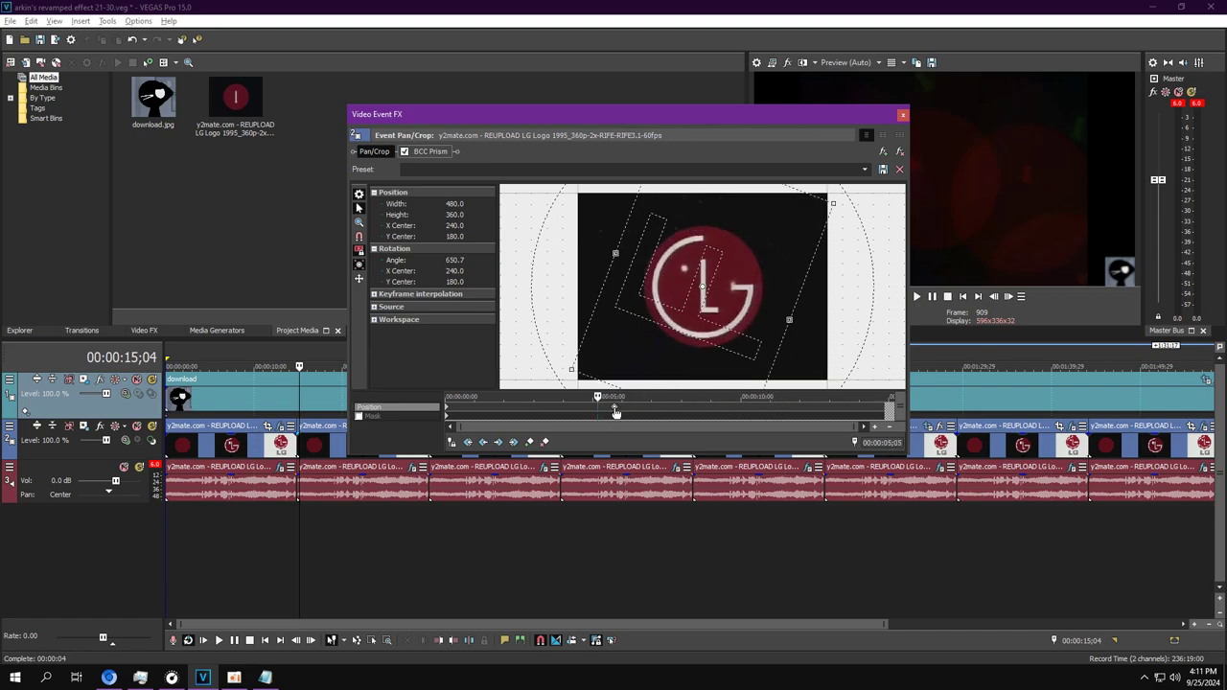
{"action": "mouse_move", "coordinate": [615, 413]}
{"action": "left_mouse_down"}
{"action": "mouse_move", "coordinate": [642, 381]}
{"action": "mouse_move", "coordinate": [652, 396]}
{"action": "mouse_move", "coordinate": [704, 396]}
{"action": "mouse_move", "coordinate": [775, 375]}
{"action": "mouse_move", "coordinate": [925, 369]}
{"action": "left_mouse_up"}
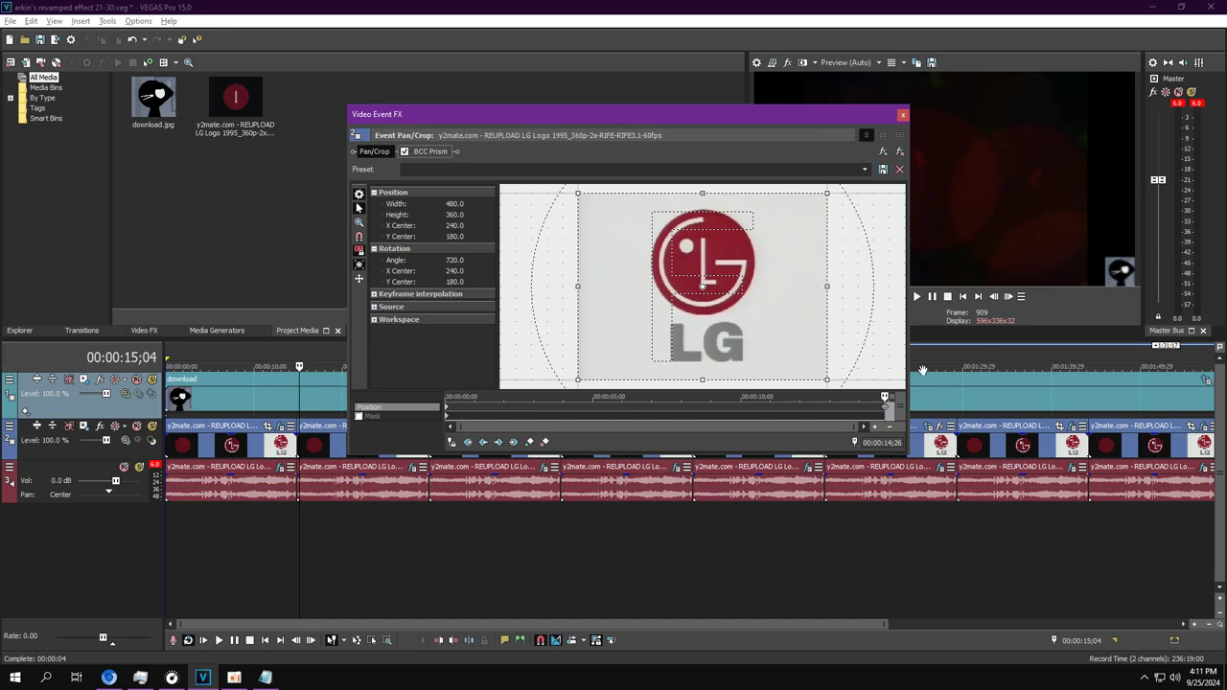
Step: Show the second clip's BCC Prism settings in full by enlarging and repositioning the effects window
{"action": "left_click", "coordinate": [427, 152]}
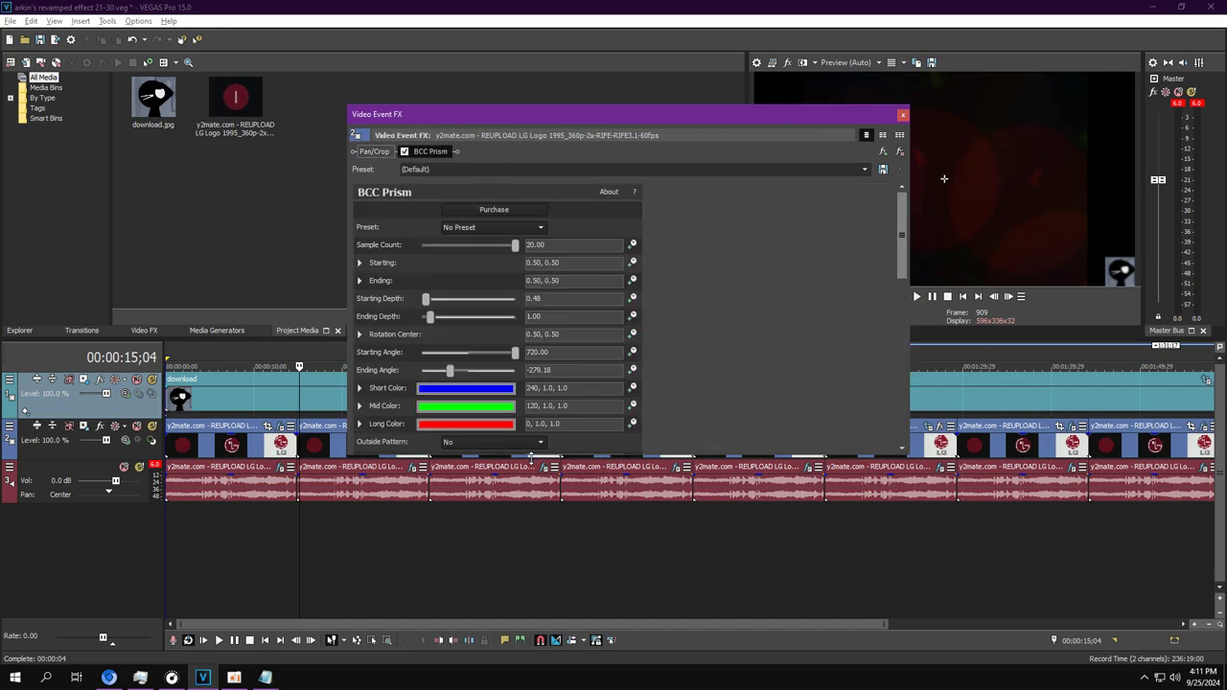
{"action": "left_click_drag", "start_coordinate": [531, 452], "coordinate": [531, 590]}
{"action": "left_click_drag", "start_coordinate": [539, 117], "coordinate": [483, 65]}
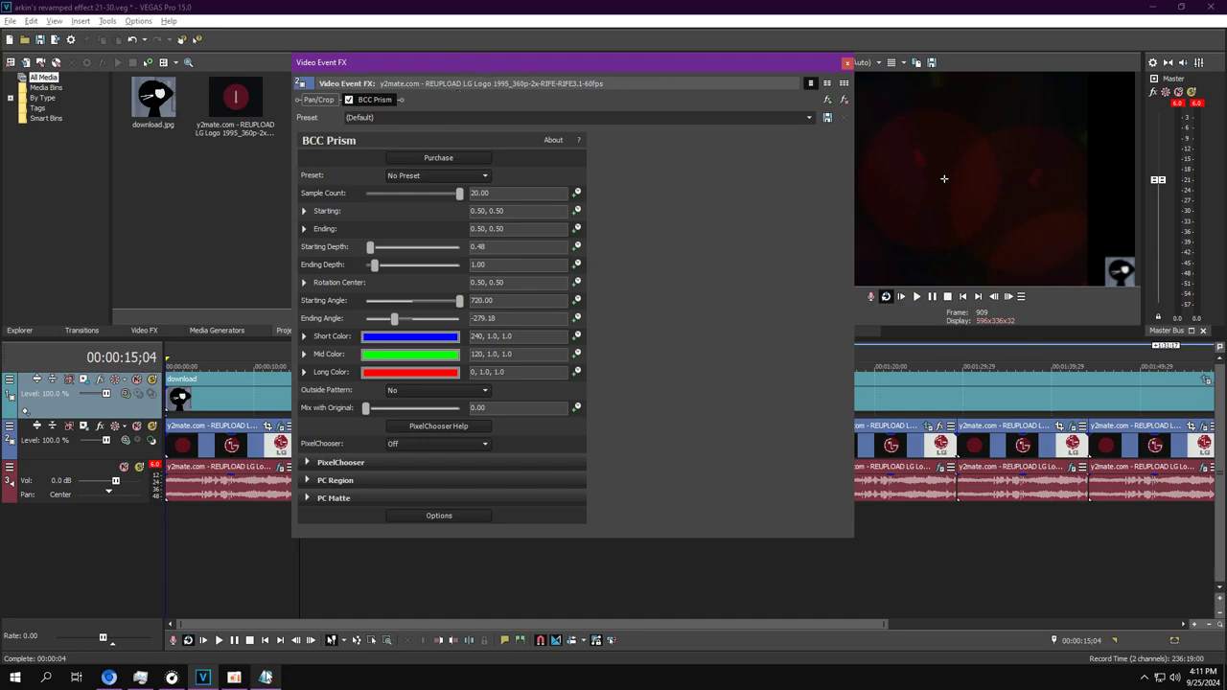
Step: Switch to Notepad to show the note about the BCC 7 plugin bug, return to VEGAS Pro and close the video effects window
{"action": "key", "text": "alt+Tab"}
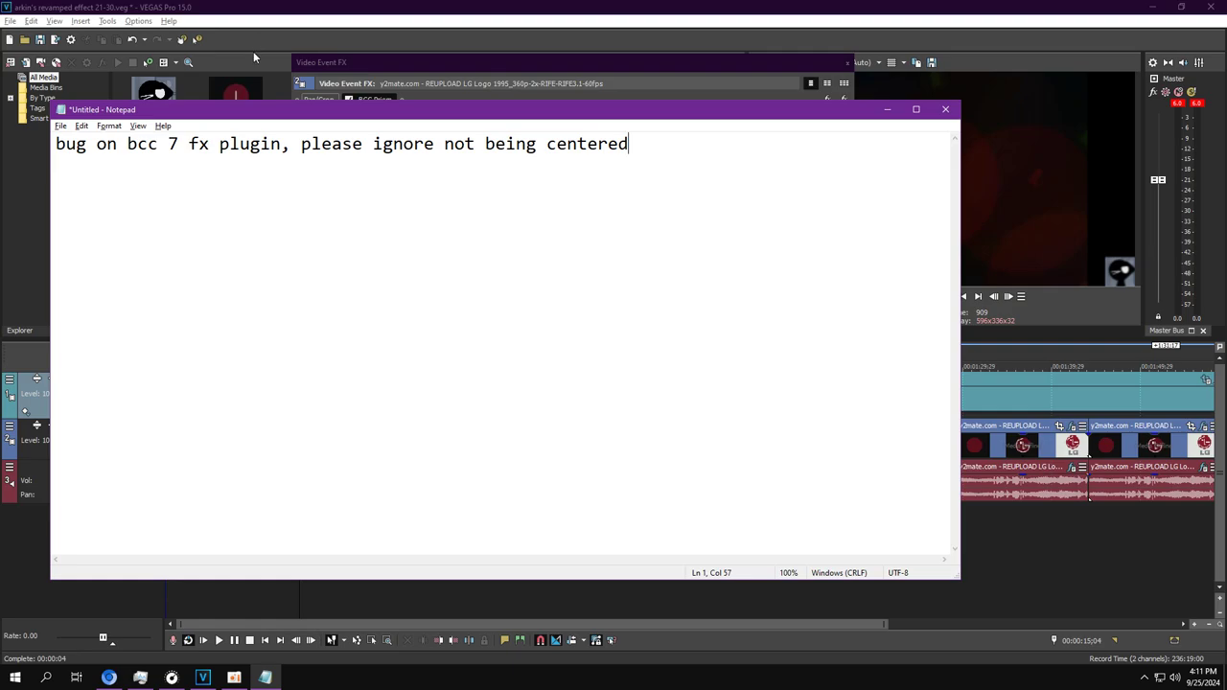
{"action": "left_click", "coordinate": [273, 77]}
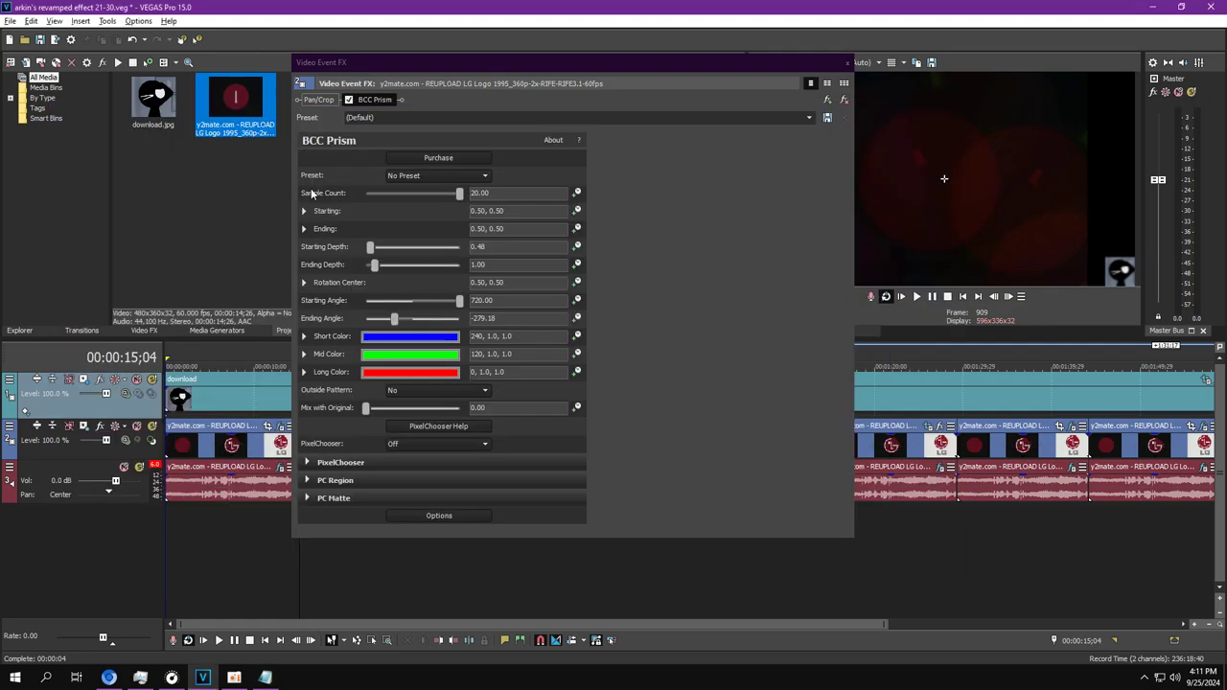
{"action": "left_click", "coordinate": [846, 64]}
Step: Review the second clip's IO/Phaser and IL Vocodex audio effects, and close the audio effects window
{"action": "left_click", "coordinate": [412, 468]}
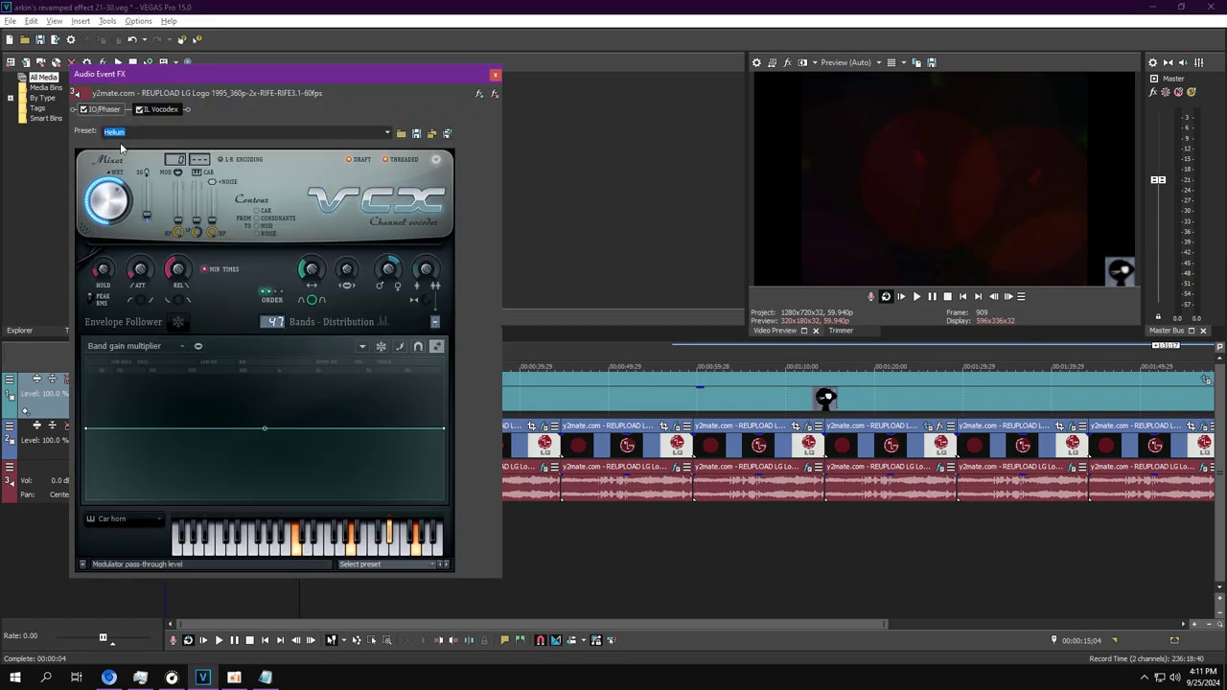
{"action": "left_click", "coordinate": [100, 108]}
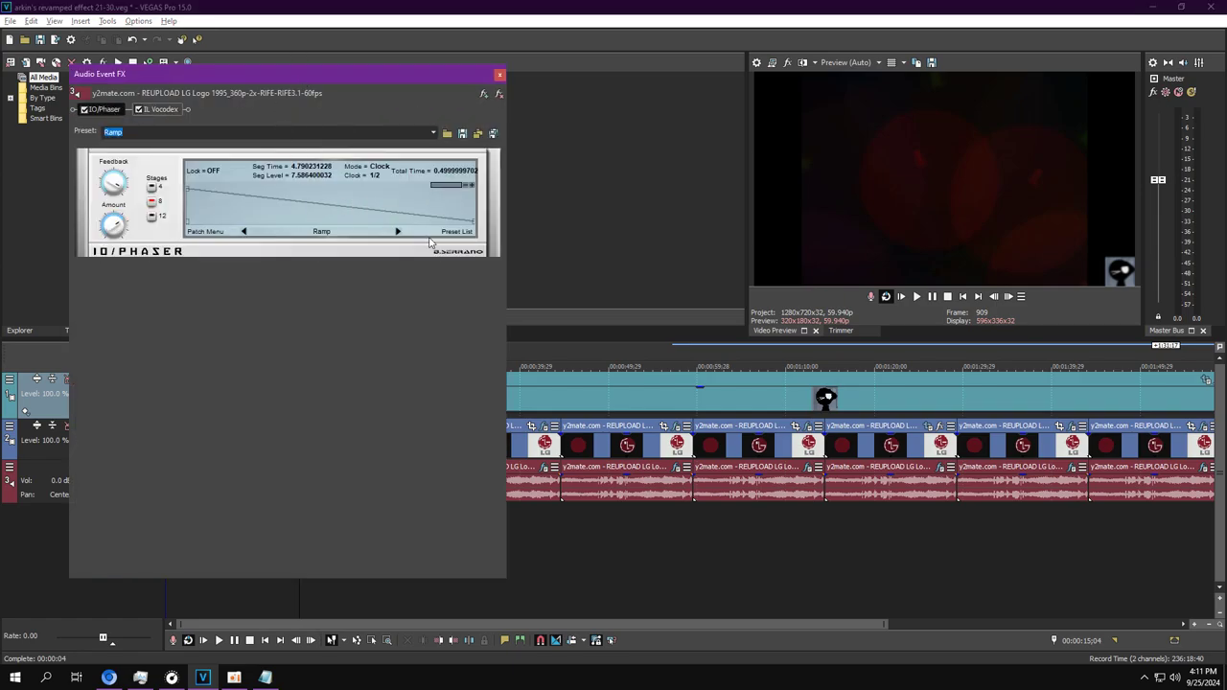
{"action": "left_click", "coordinate": [158, 110]}
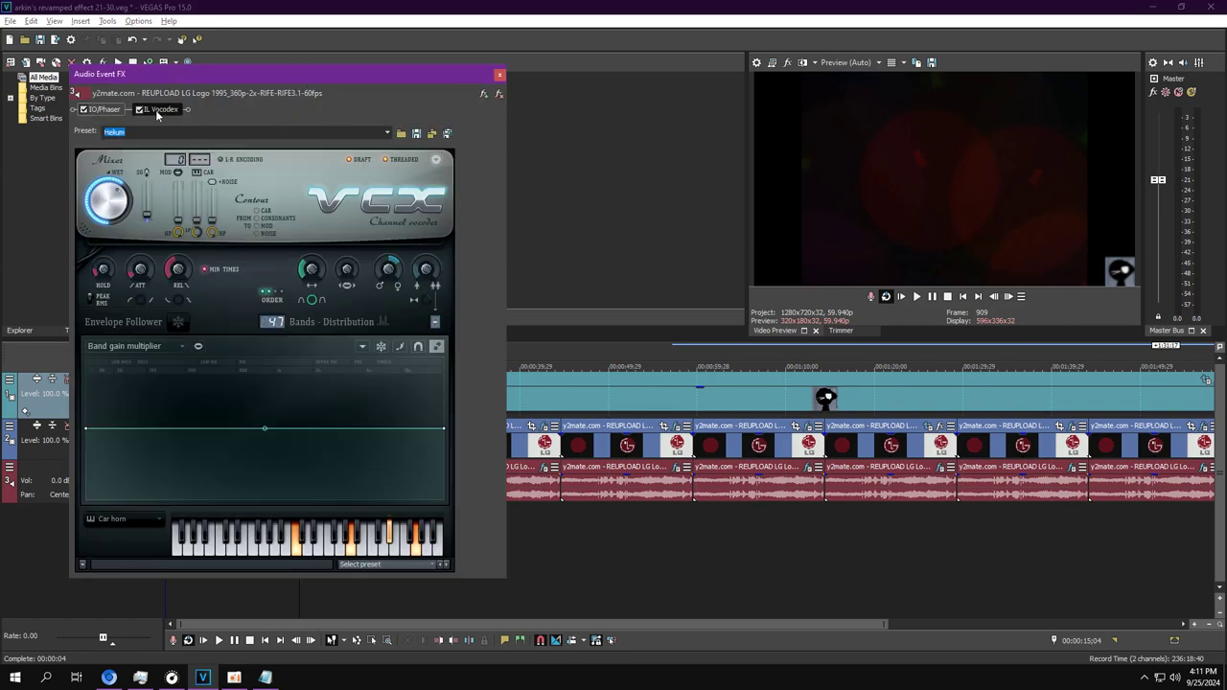
{"action": "left_click", "coordinate": [498, 75]}
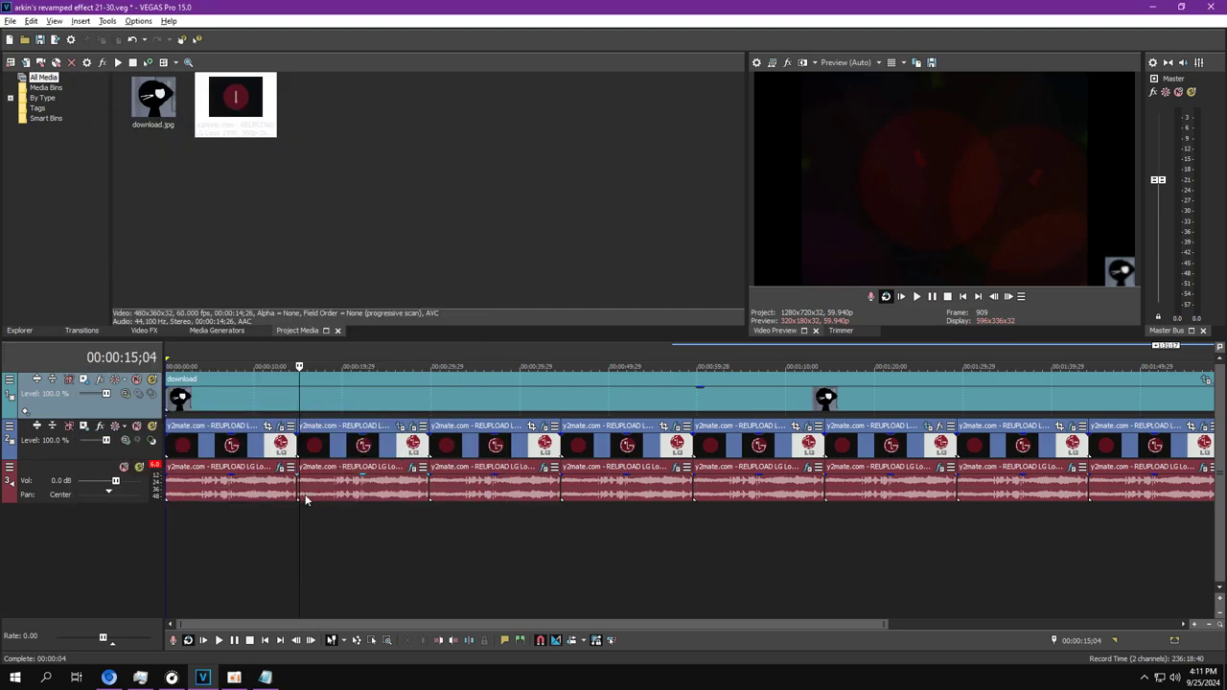
Step: Preview the second clip and move the loop region from it to the third clip
{"action": "left_click", "coordinate": [916, 296]}
{"action": "double_click", "coordinate": [360, 450]}
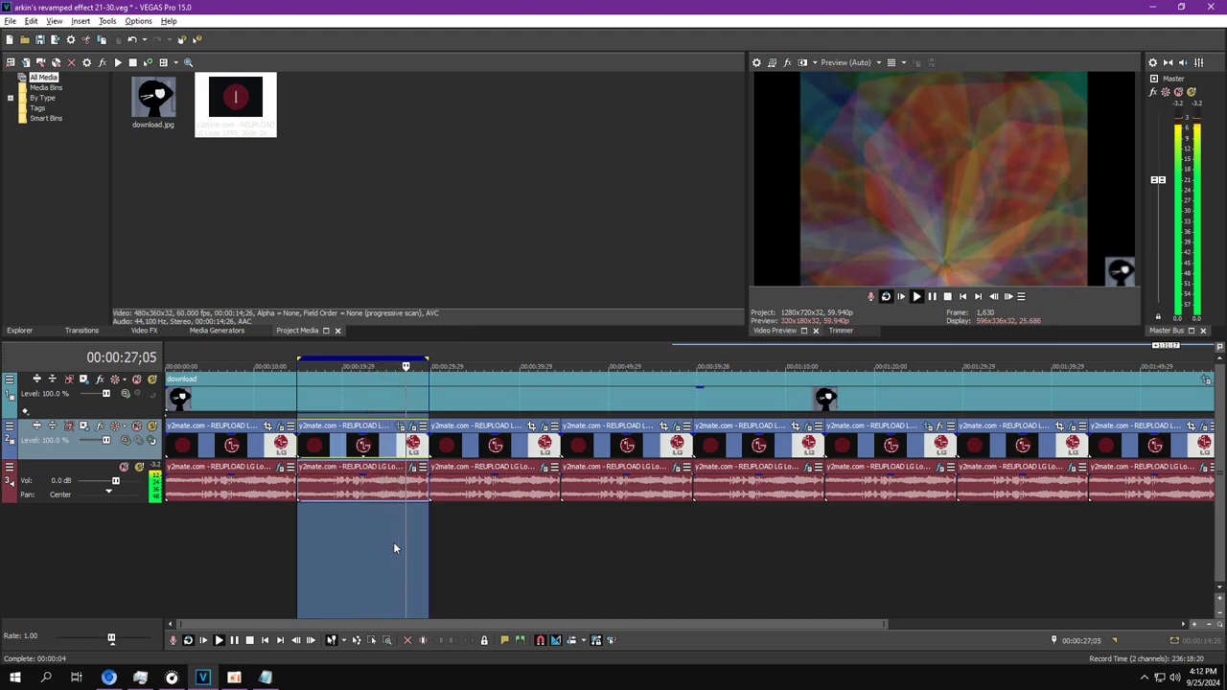
{"action": "double_click", "coordinate": [473, 450]}
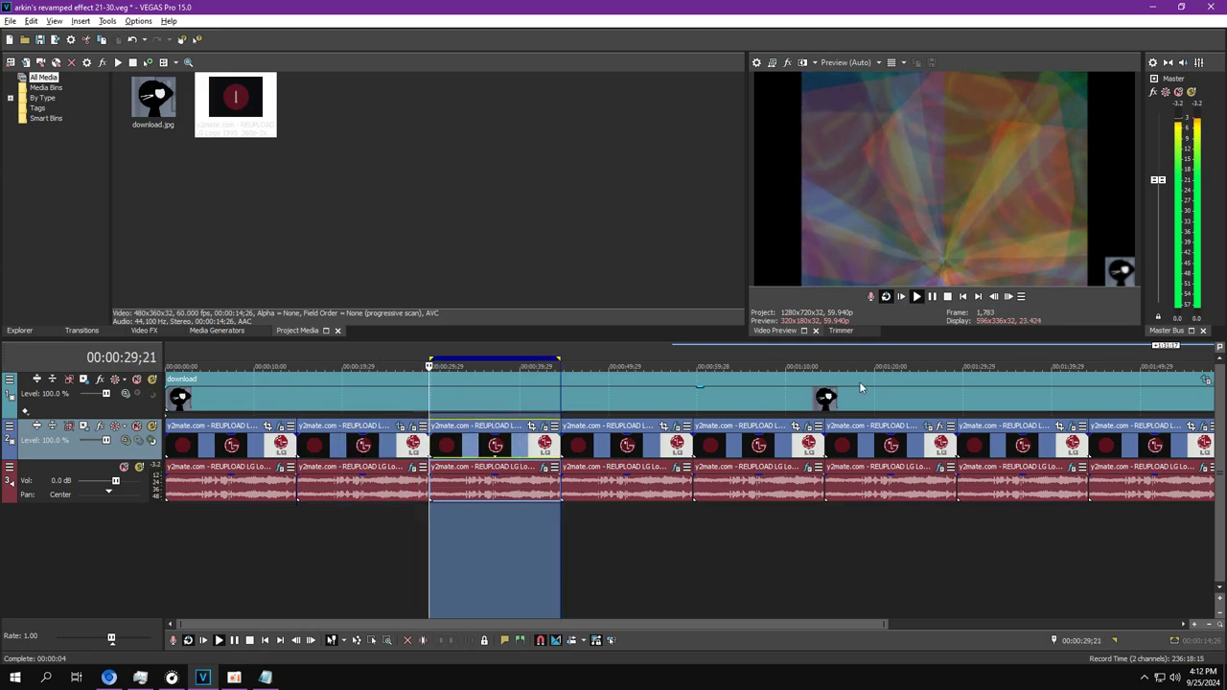
Step: Open the third clip's video effects and bypass both Wave effects, NewBlue ME Wiggle and Gradient Map to isolate S_TextureNoiseEmboss
{"action": "left_click", "coordinate": [541, 429]}
{"action": "left_click", "coordinate": [430, 99]}
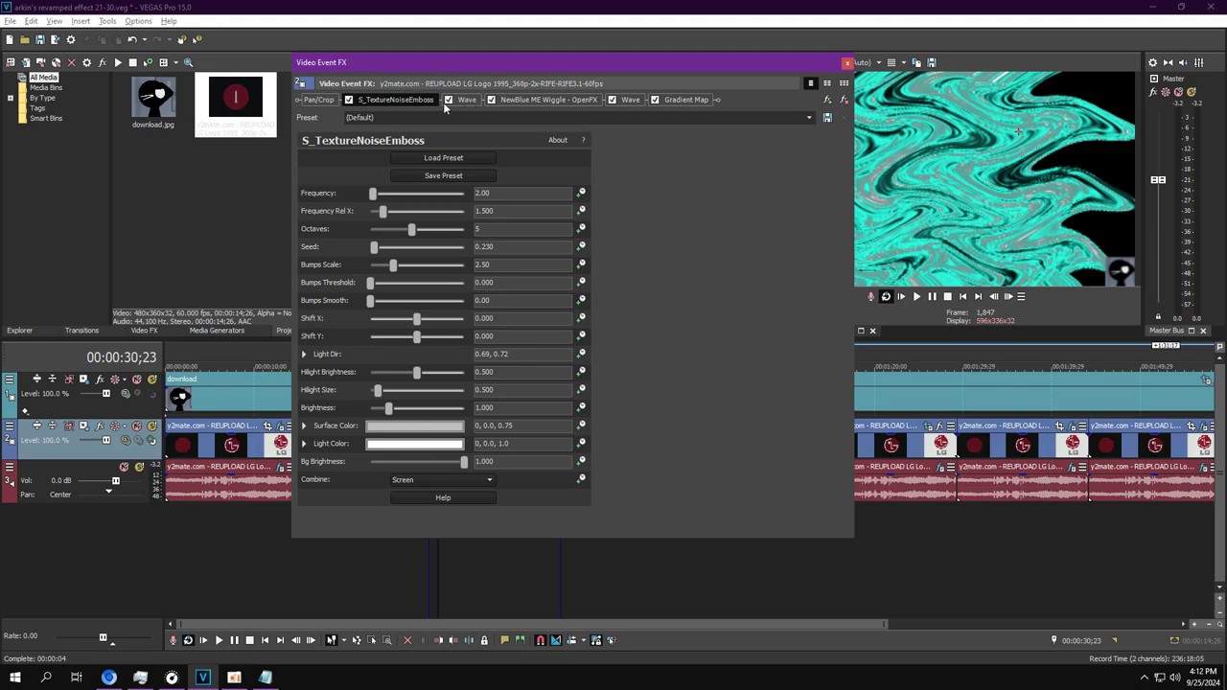
{"action": "left_click", "coordinate": [448, 99]}
{"action": "left_click", "coordinate": [490, 100]}
{"action": "left_click", "coordinate": [612, 100]}
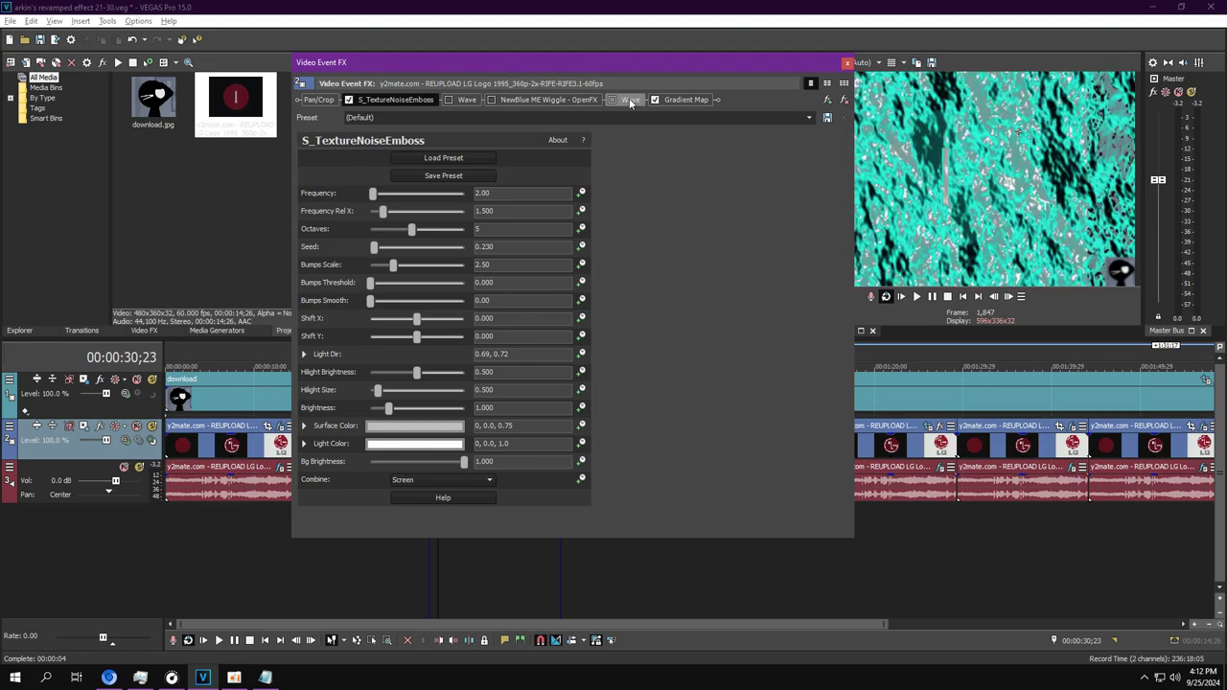
{"action": "left_click", "coordinate": [655, 100]}
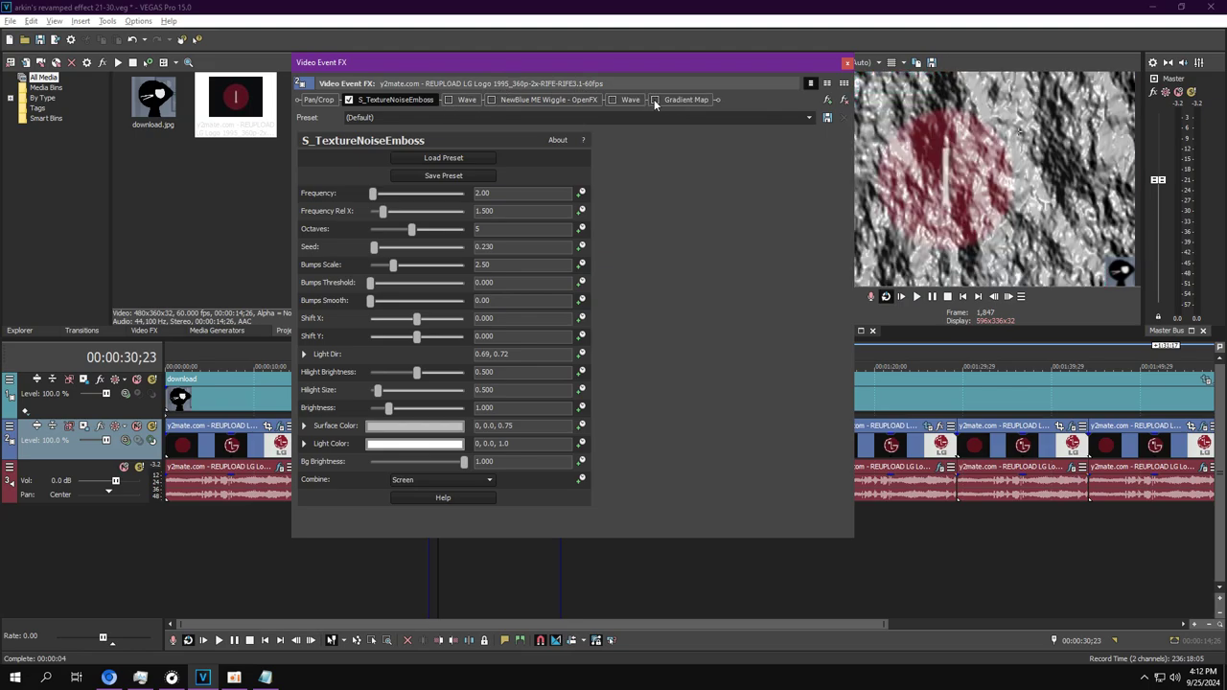
Step: Re-enable Gradient Map, both Wave effects and NewBlue ME Wiggle on the third clip
{"action": "left_click", "coordinate": [655, 100]}
{"action": "left_click", "coordinate": [448, 100]}
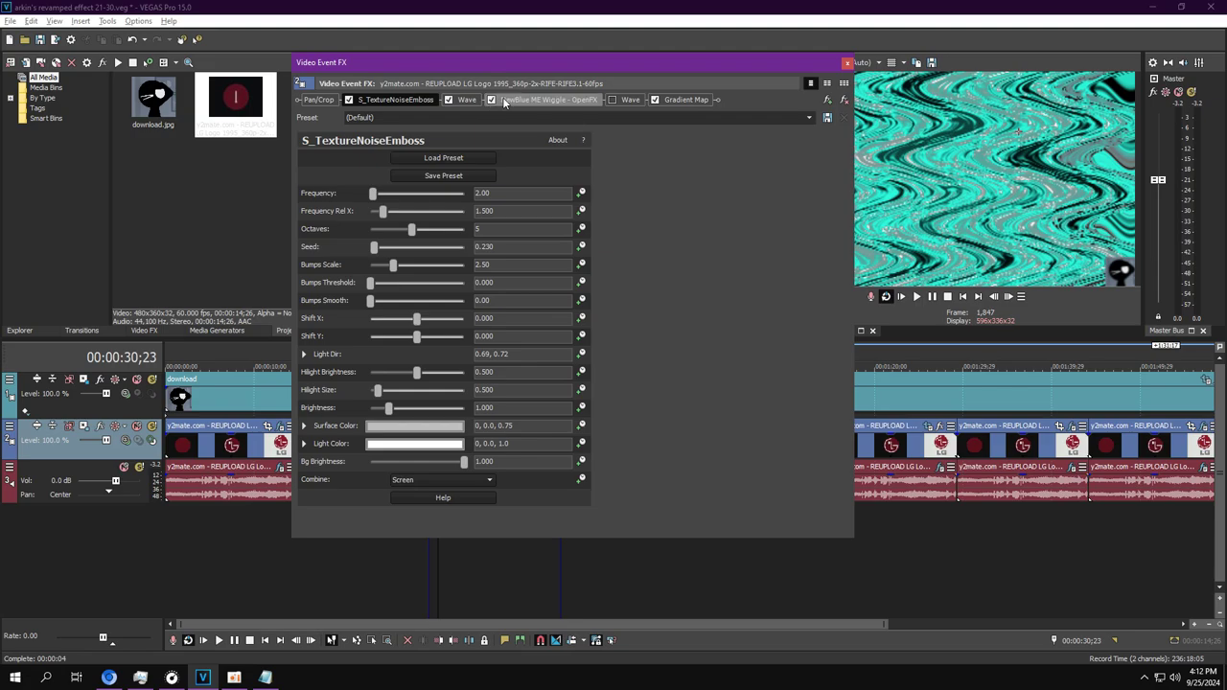
{"action": "left_click", "coordinate": [613, 99]}
{"action": "left_click", "coordinate": [491, 99]}
Step: Review the third clip's two Wave effects and NewBlue ME Wiggle, and look through the Wiggle presets
{"action": "left_click", "coordinate": [466, 99]}
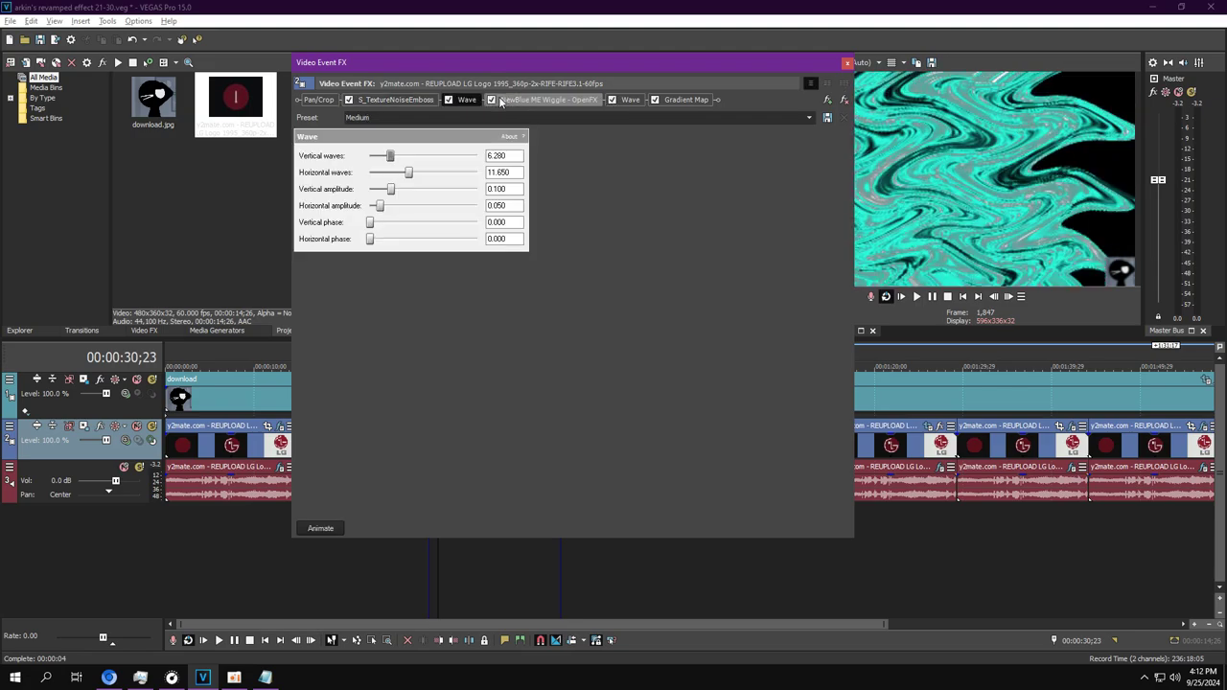
{"action": "left_click", "coordinate": [502, 101]}
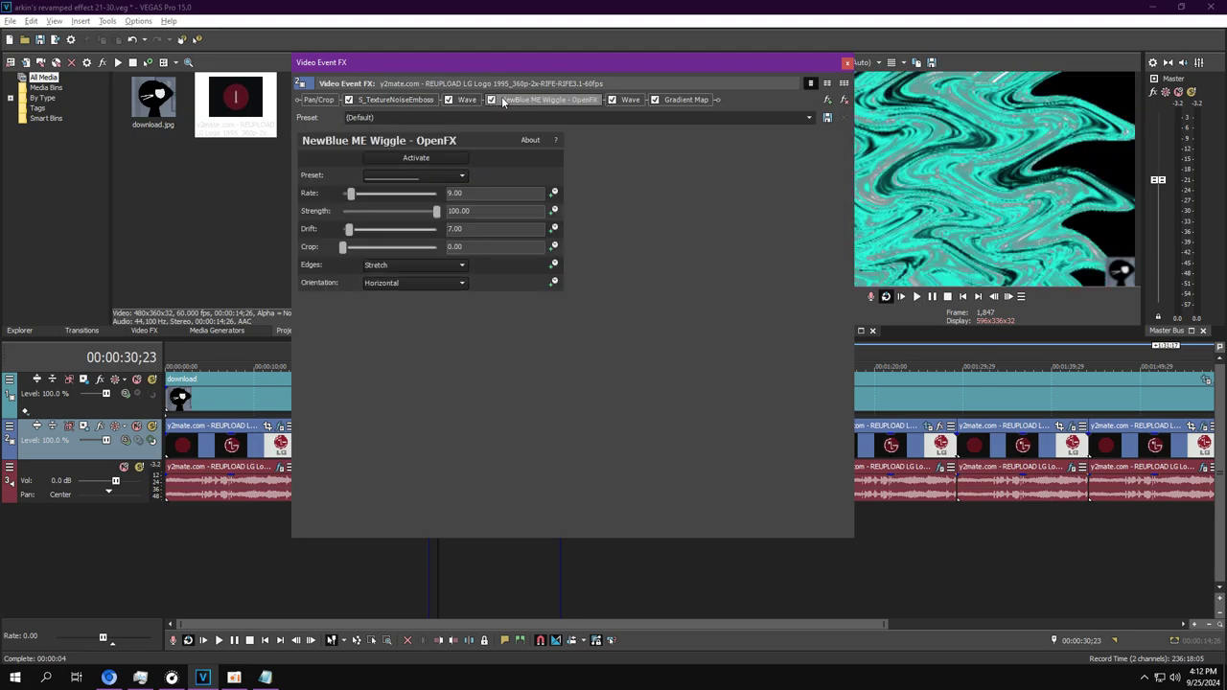
{"action": "left_click", "coordinate": [629, 101]}
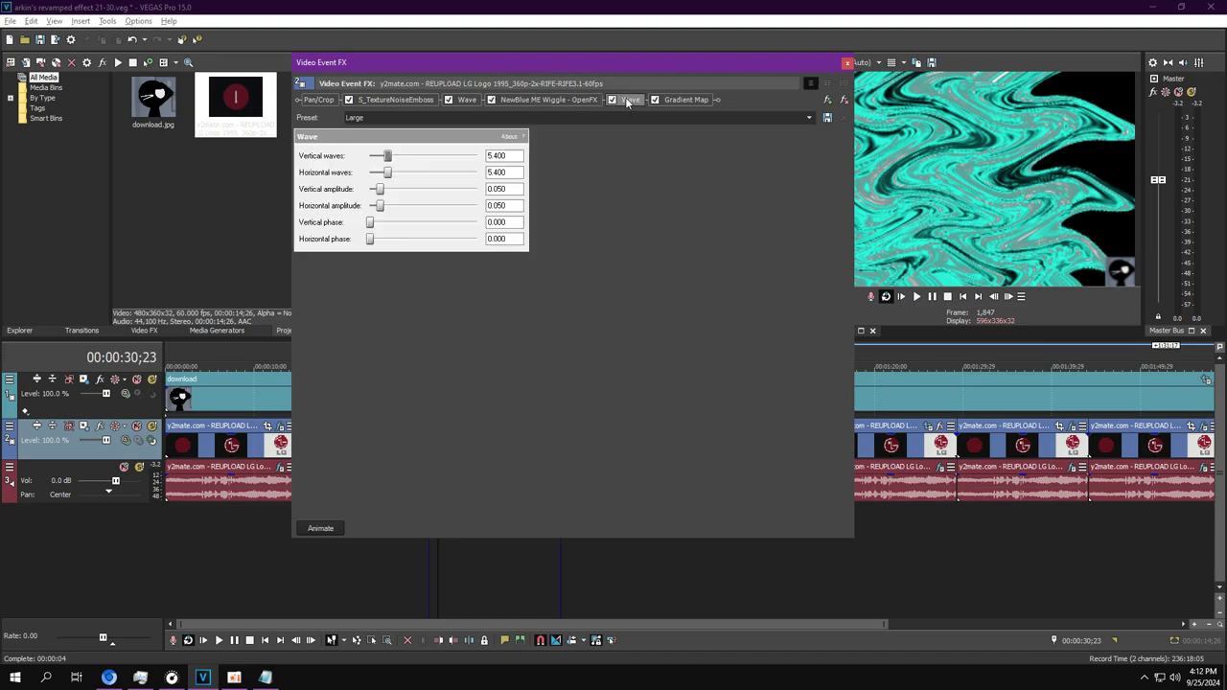
{"action": "left_click", "coordinate": [560, 100]}
{"action": "left_click", "coordinate": [414, 176]}
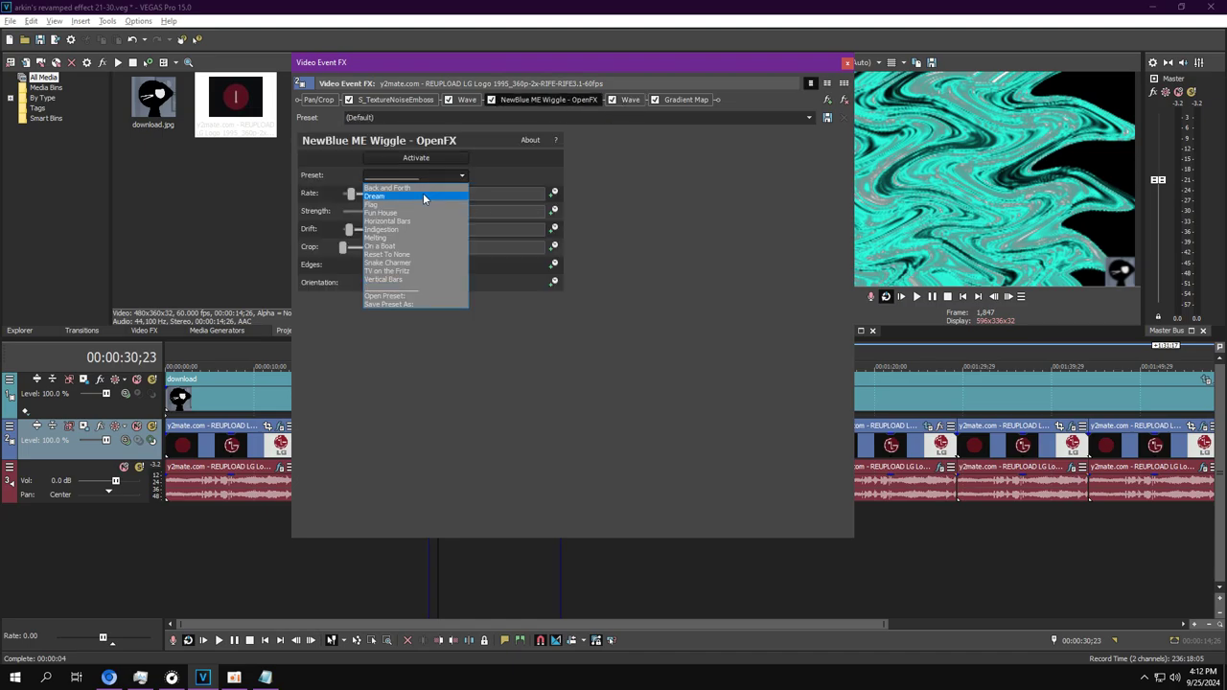
{"action": "left_click", "coordinate": [421, 203]}
Step: Inspect the middle color point of the third clip's Gradient Map, and close the video effects window
{"action": "left_click", "coordinate": [686, 100]}
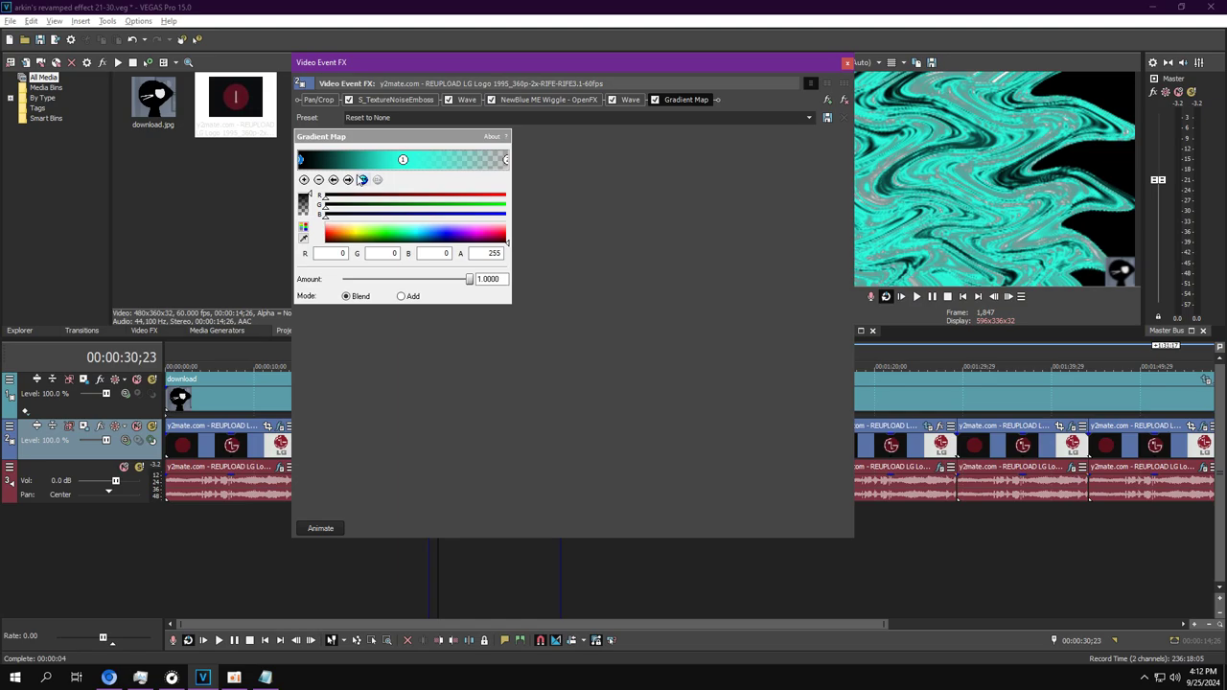
{"action": "left_click", "coordinate": [349, 181]}
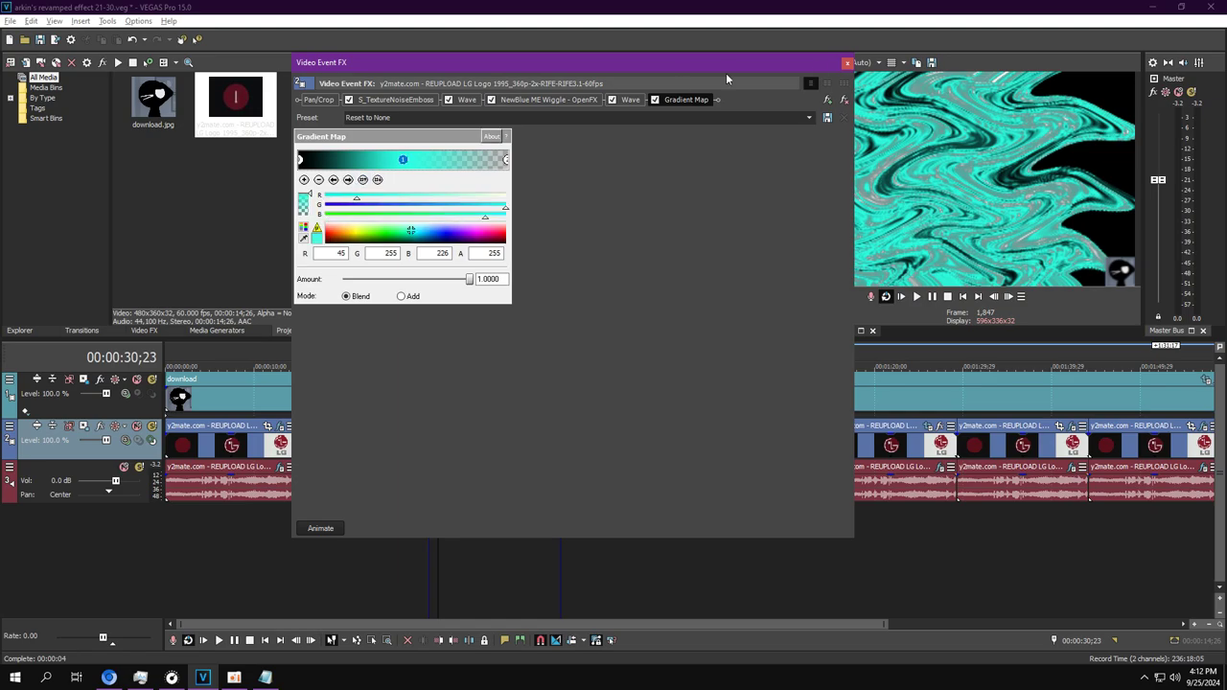
{"action": "left_click", "coordinate": [845, 63]}
Step: Review the third clip's Pan-Oh!-Rama, SupoCh and ExpressFX Delay audio effects, and close the audio effects window
{"action": "left_click", "coordinate": [542, 469]}
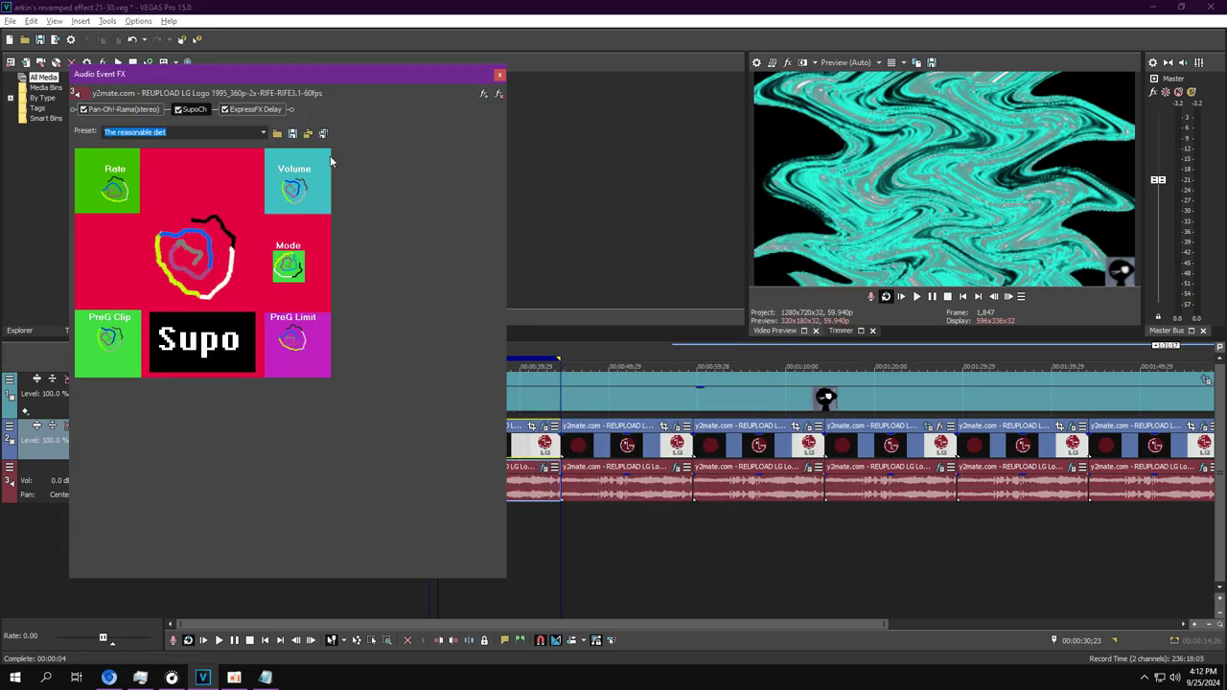
{"action": "left_click", "coordinate": [142, 108]}
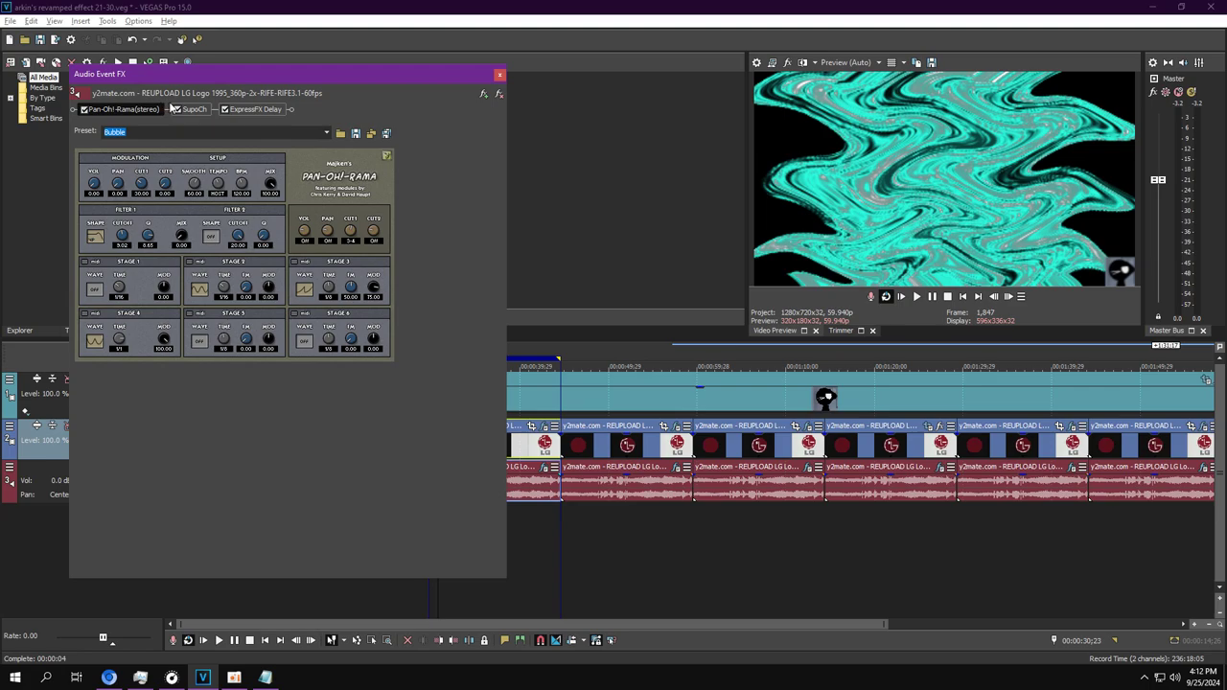
{"action": "left_click", "coordinate": [191, 109]}
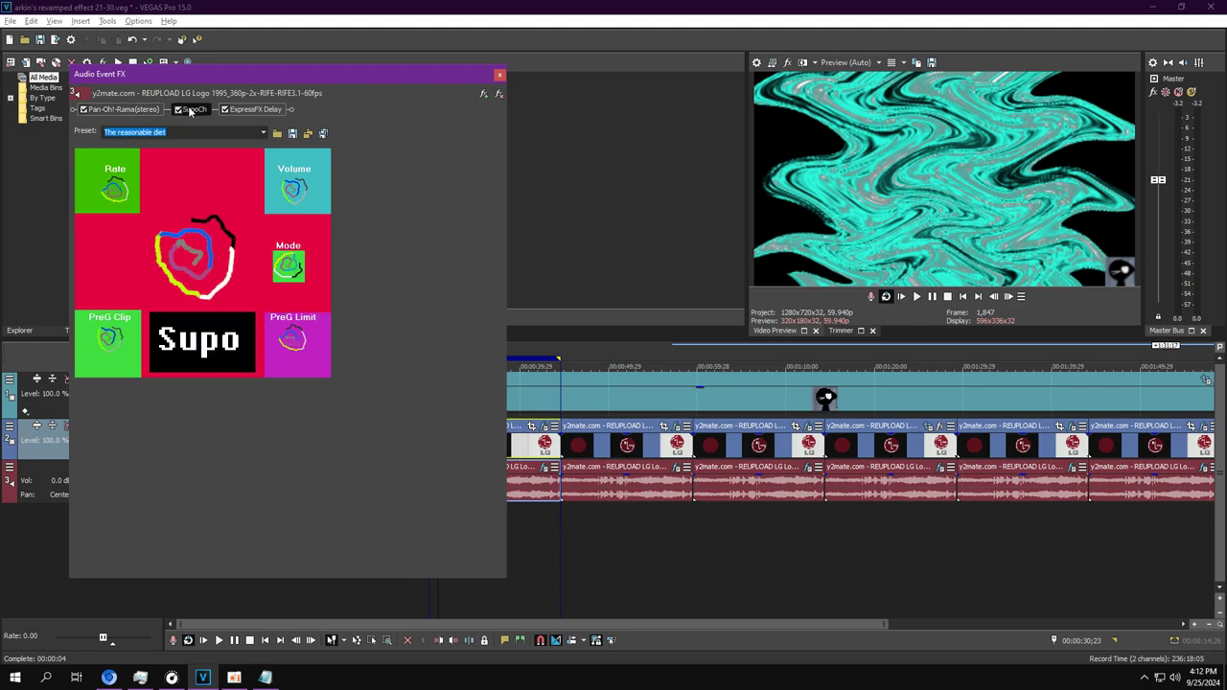
{"action": "left_click", "coordinate": [254, 109]}
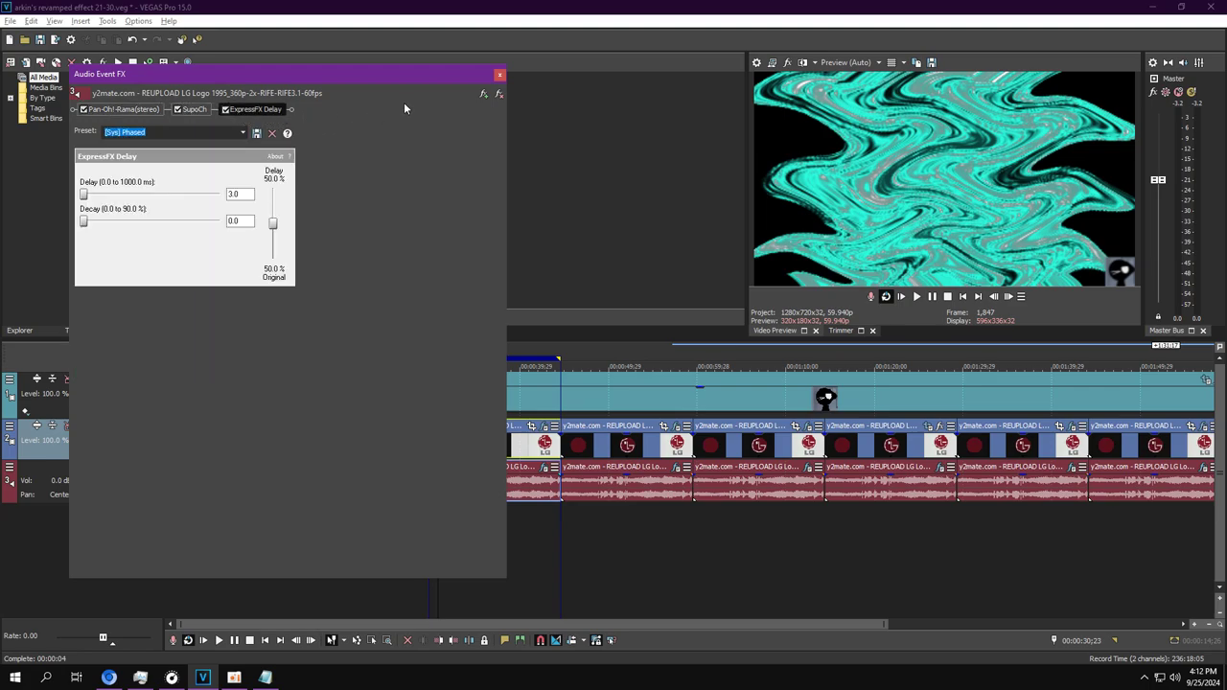
{"action": "left_click", "coordinate": [499, 76]}
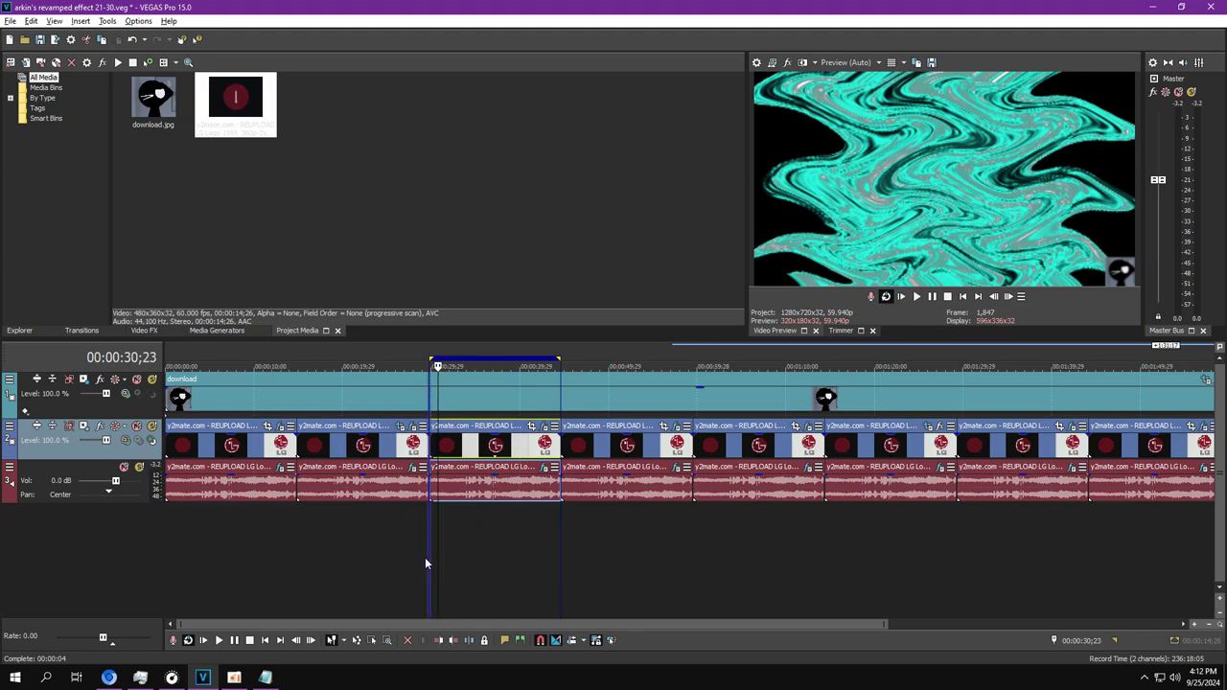
Step: Preview the third clip from its start
{"action": "left_click", "coordinate": [425, 563]}
{"action": "left_click", "coordinate": [912, 297]}
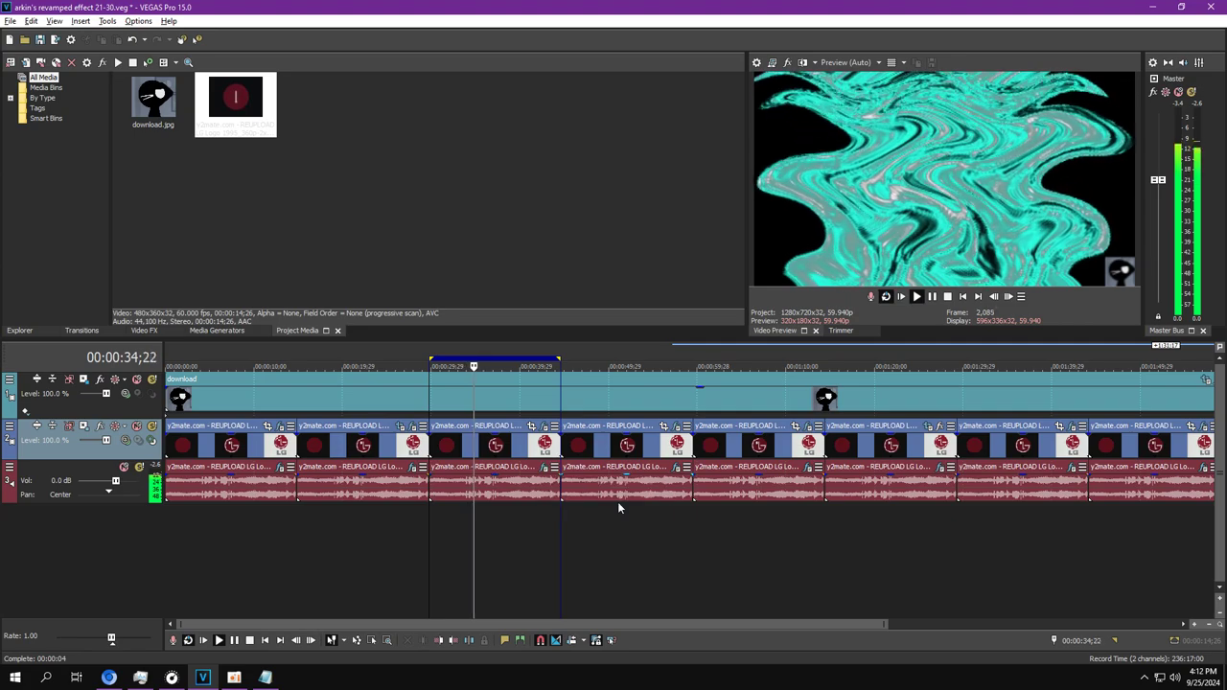
Step: Bypass ExpressFX Delay and Pan-Oh!-Rama on the third clip to isolate SupoCh, and try its "And so it tells you" preset
{"action": "left_click", "coordinate": [543, 468]}
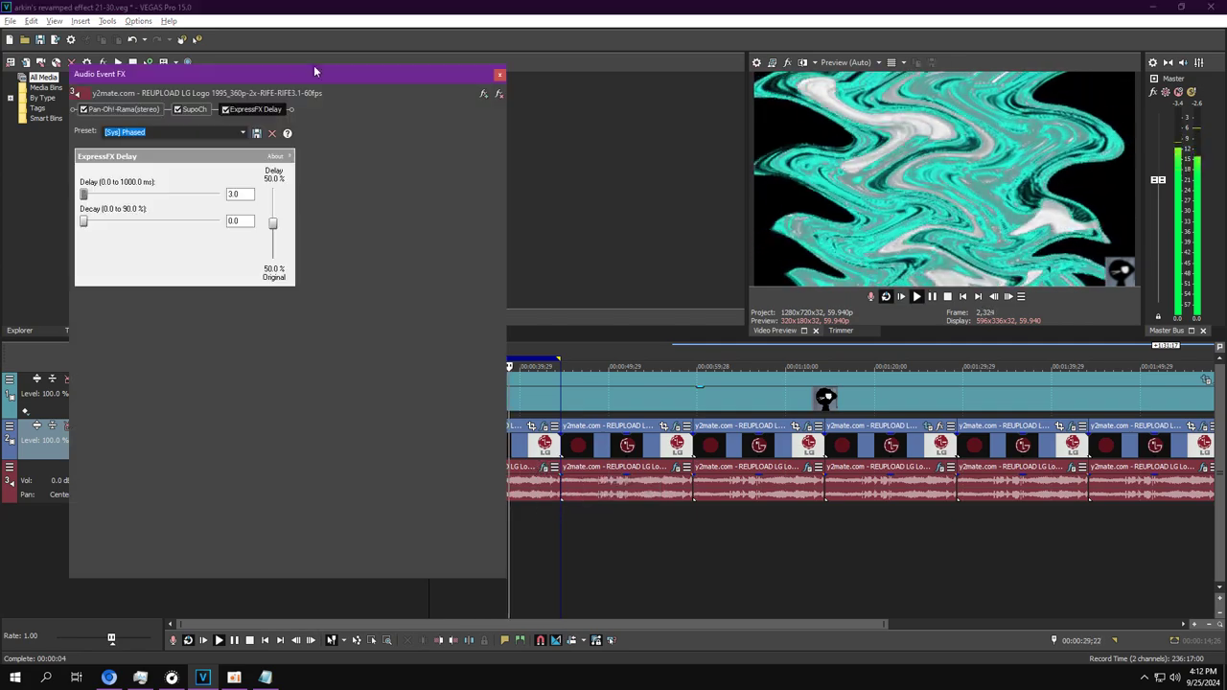
{"action": "left_click", "coordinate": [227, 109]}
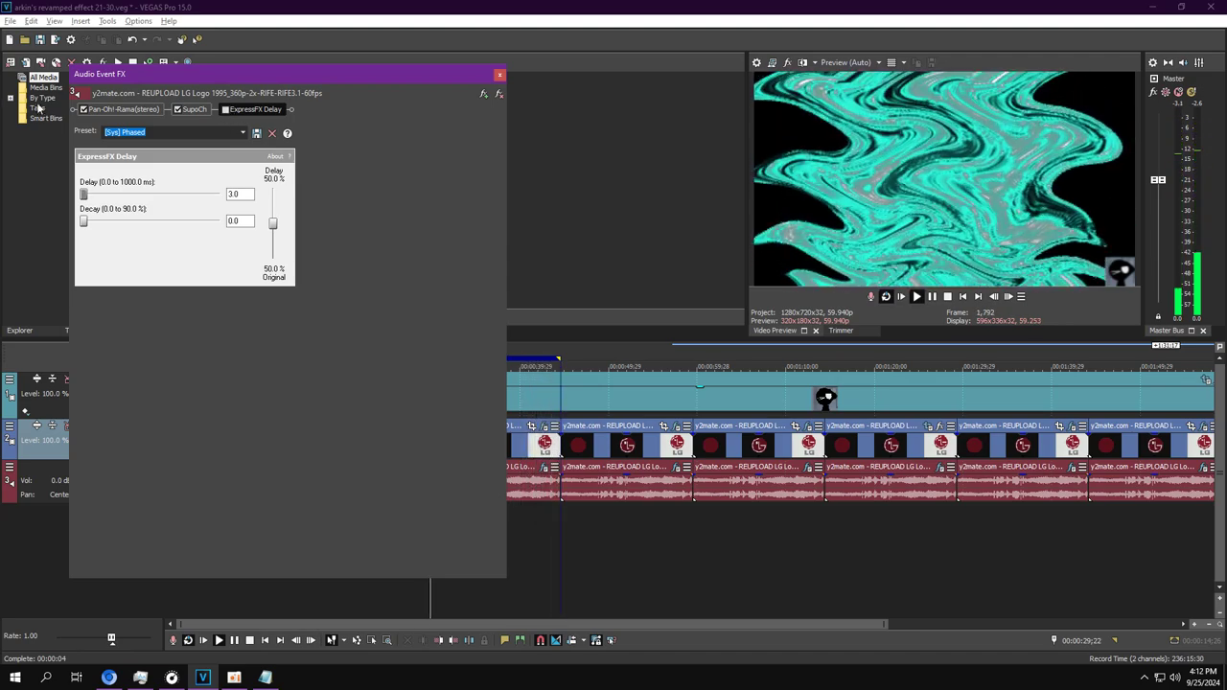
{"action": "left_click", "coordinate": [197, 110]}
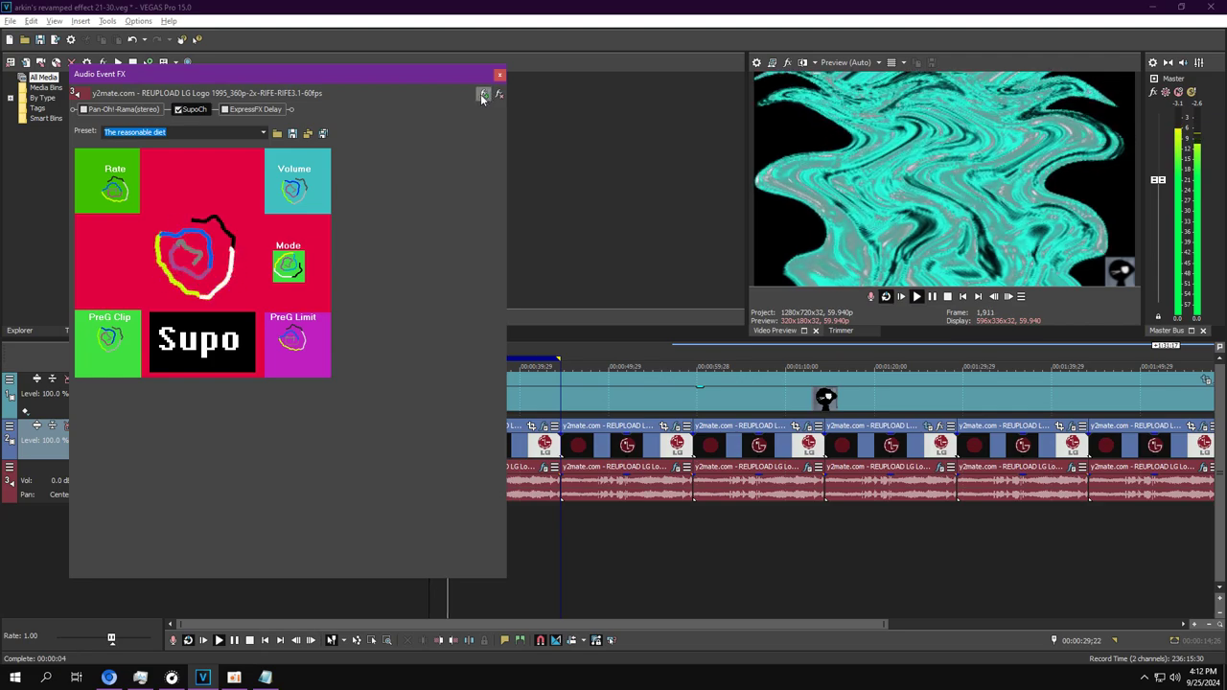
{"action": "left_click", "coordinate": [483, 93]}
{"action": "key", "text": "Escape"}
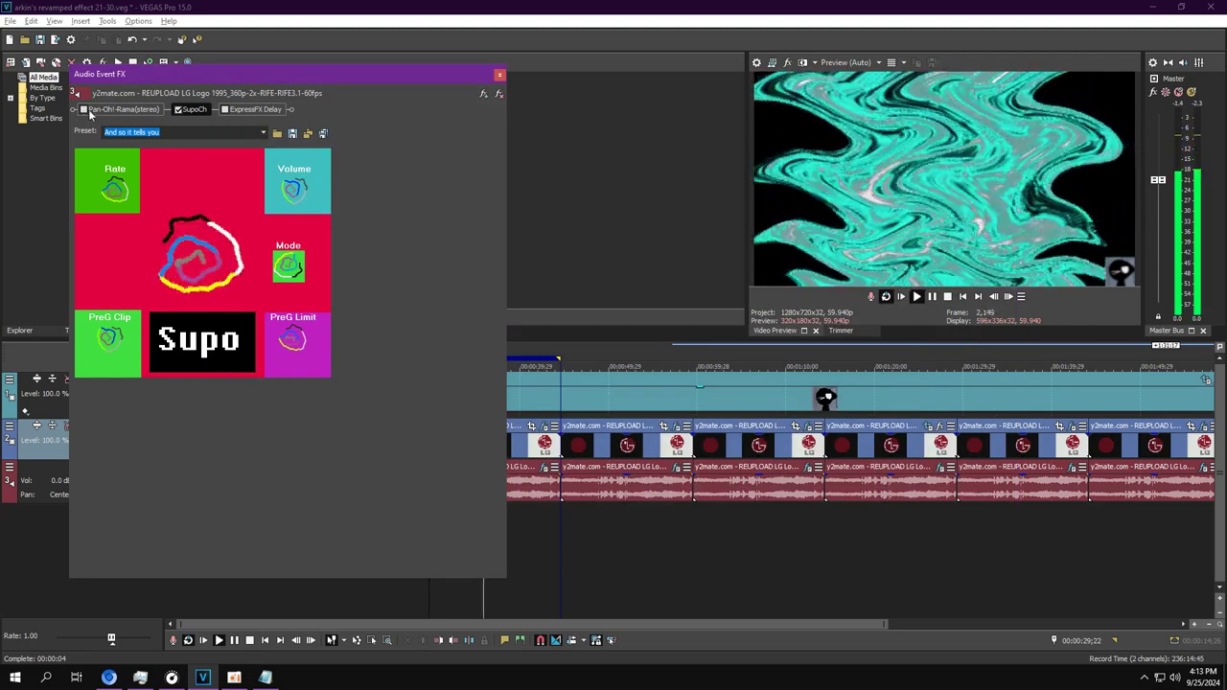
Step: Restore SupoCh's "The reasonable diet" preset, re-enable Pan-Oh!-Rama and ExpressFX Delay, and close the audio effects window
{"action": "left_click", "coordinate": [257, 134]}
{"action": "left_click", "coordinate": [184, 193]}
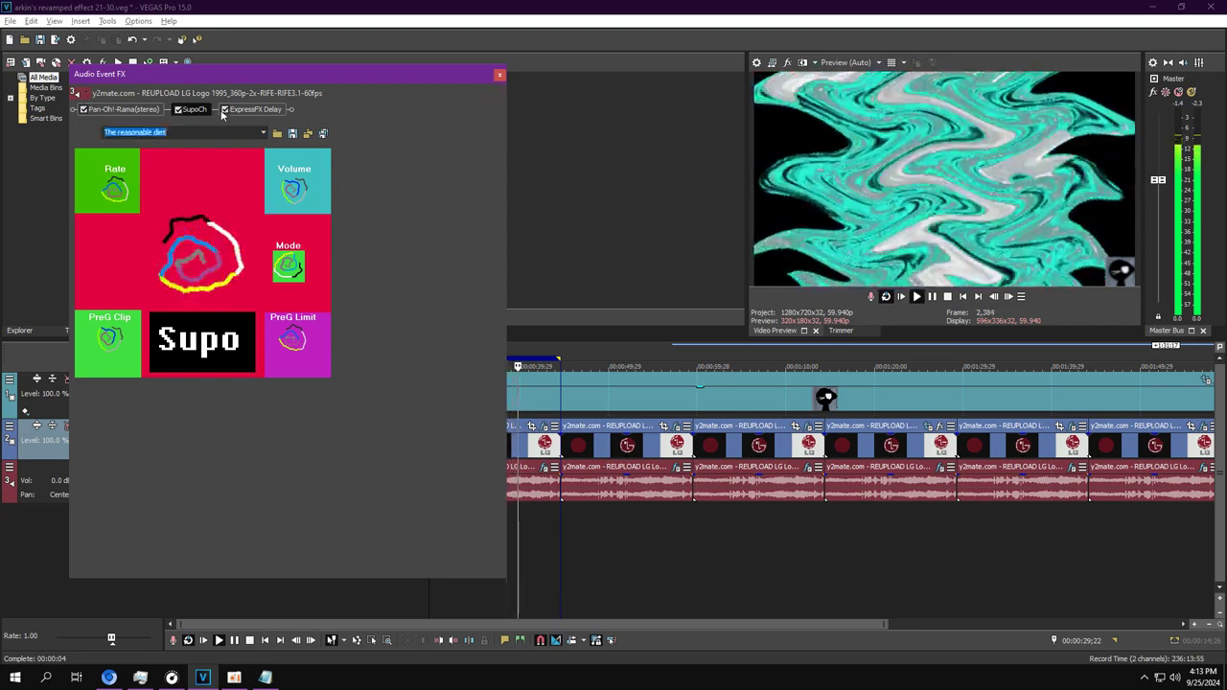
{"action": "key", "text": "Escape"}
Step: Move the loop region to the fourth clip, preview it, and open its video effects
{"action": "double_click", "coordinate": [633, 484]}
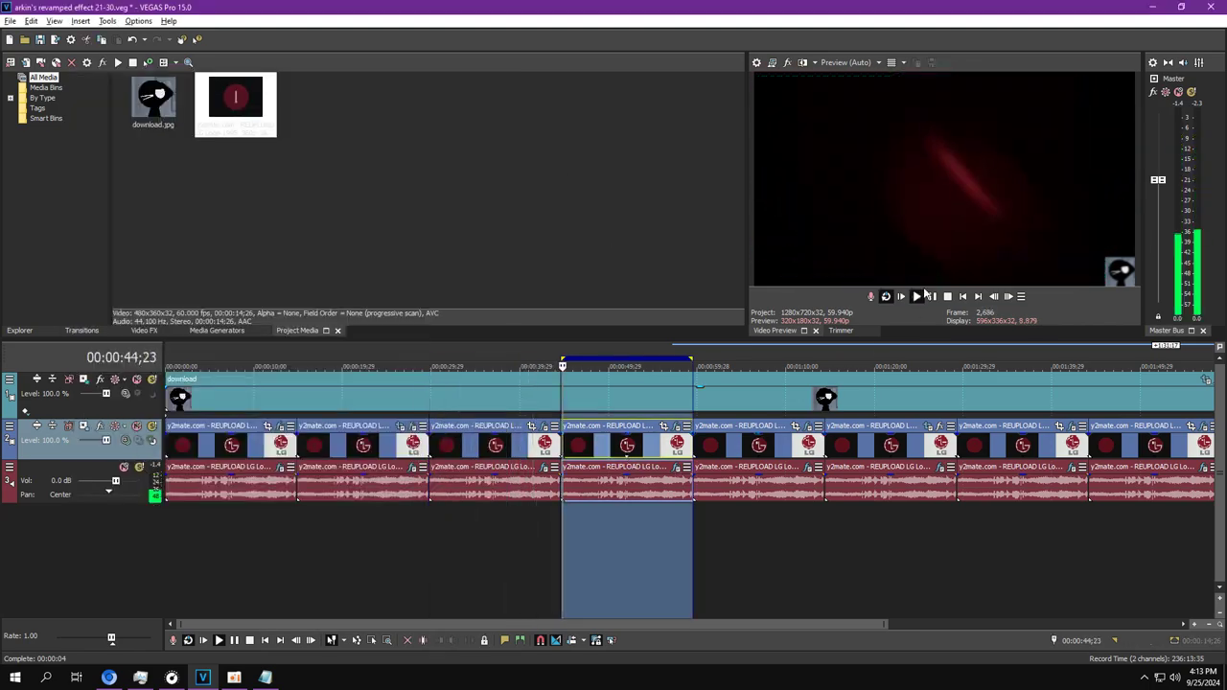
{"action": "left_click", "coordinate": [677, 425]}
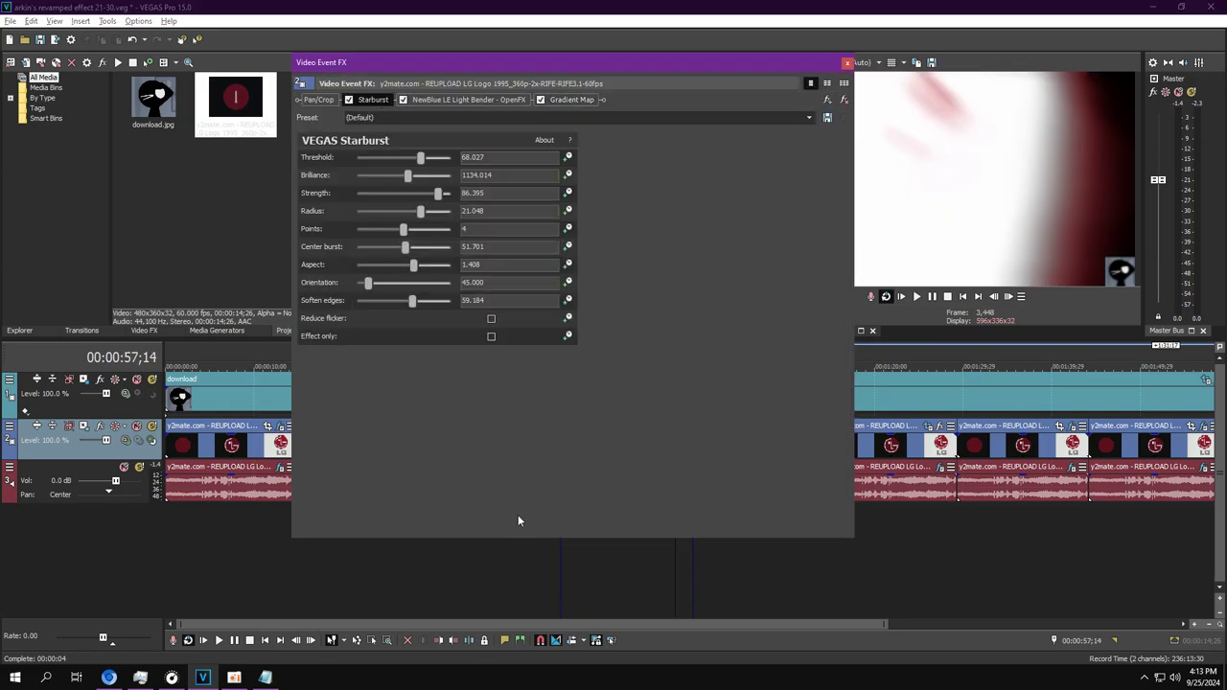
Step: Try NewBlue LE Light Bender at the end and at the start of the fourth clip's effect chain
{"action": "left_click_drag", "start_coordinate": [460, 100], "coordinate": [613, 100]}
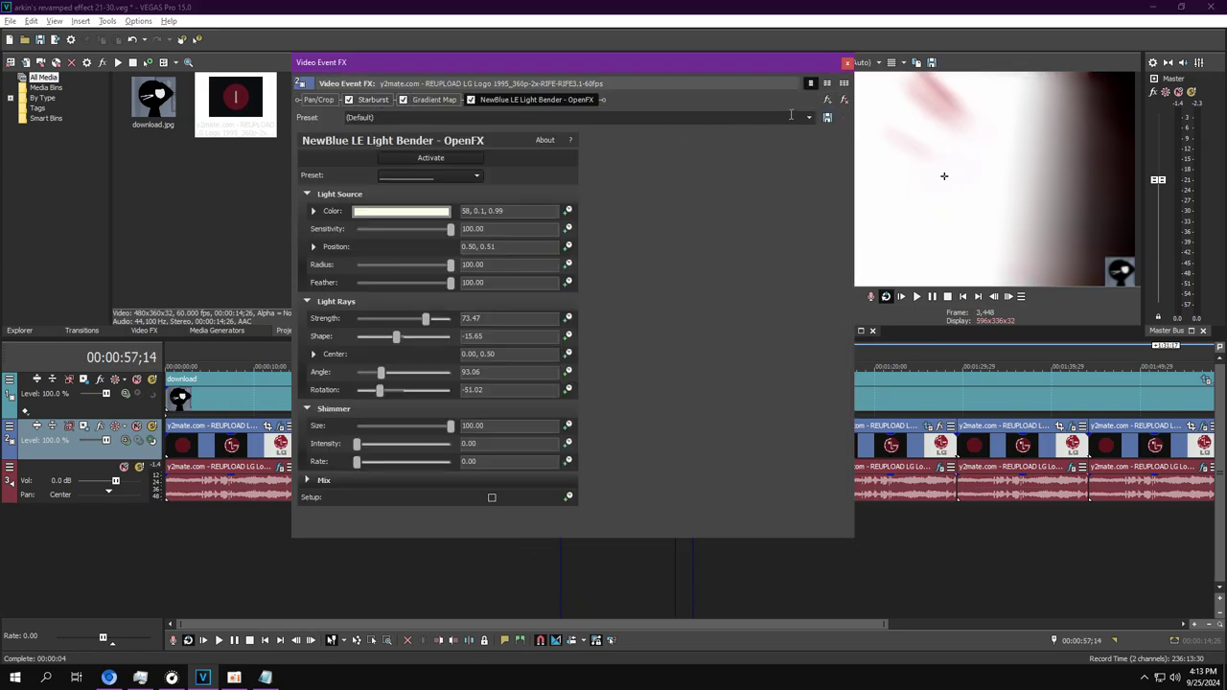
{"action": "left_click_drag", "start_coordinate": [507, 100], "coordinate": [426, 103]}
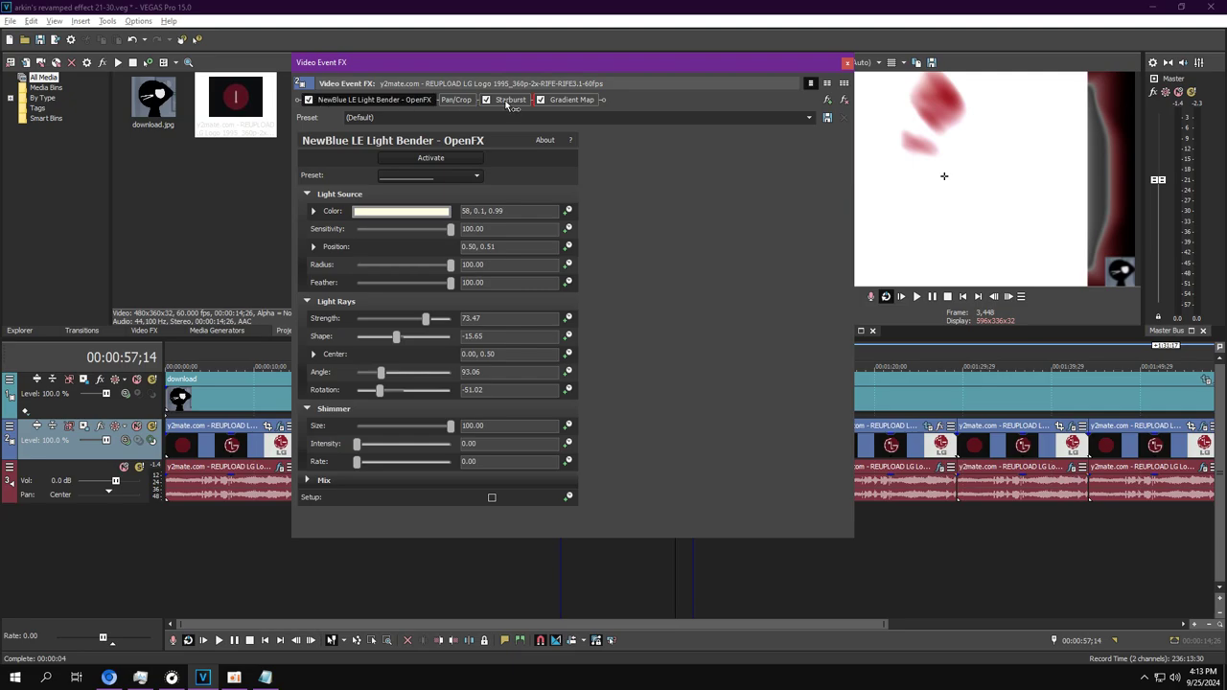
{"action": "left_click", "coordinate": [387, 100]}
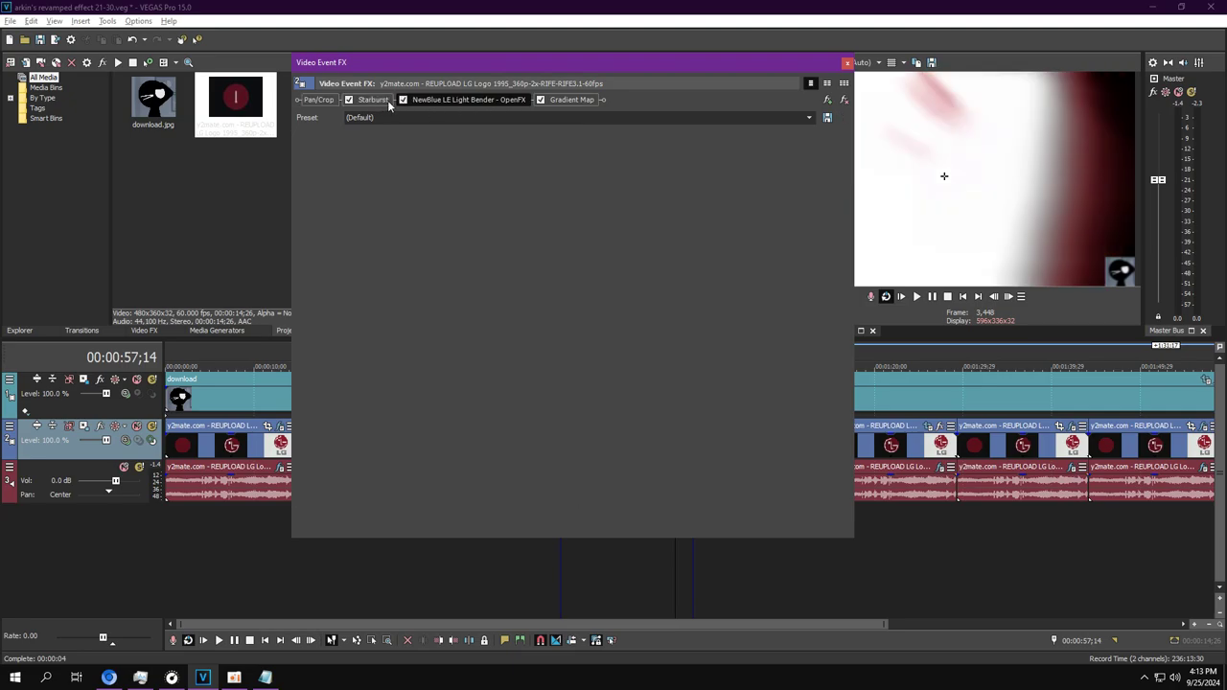
Step: Try the Simple 4 Point preset on the fourth clip's Starburst effect, and undo the preset change
{"action": "left_click", "coordinate": [798, 119]}
{"action": "left_click", "coordinate": [790, 138]}
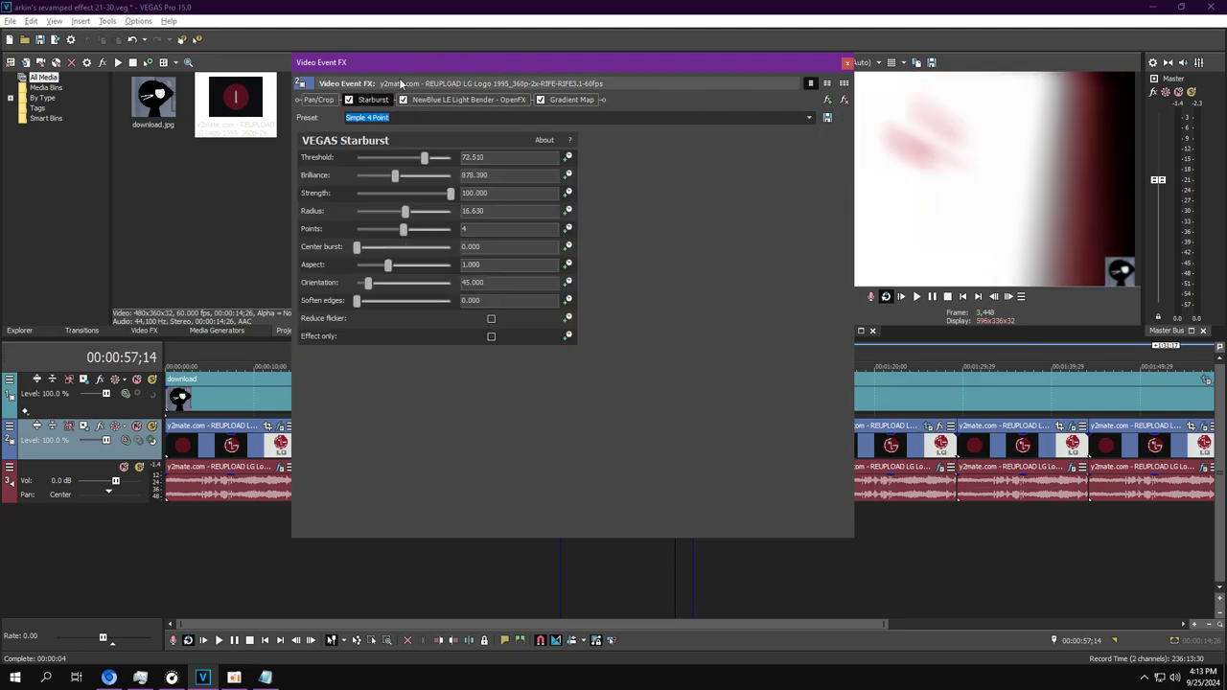
{"action": "key", "text": "Down"}
{"action": "left_click", "coordinate": [134, 40]}
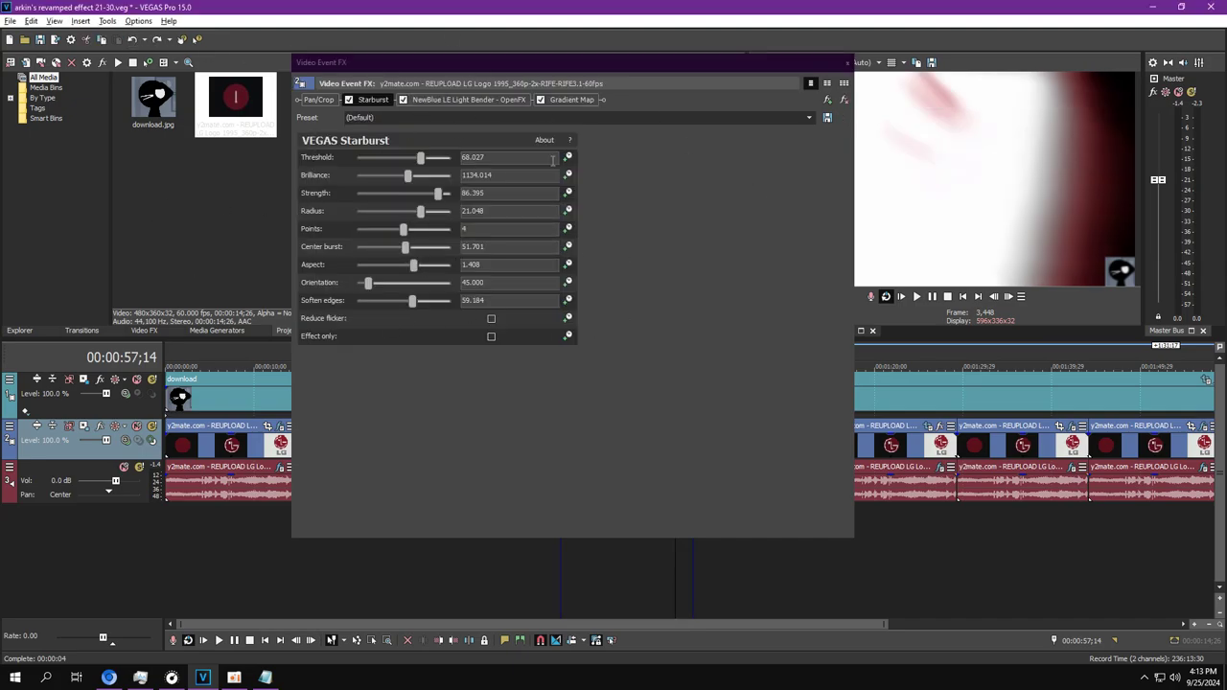
Step: Review the fourth clip's NewBlue LE Light Bender and the Gradient Map's middle color point, and close the video effects window
{"action": "left_click", "coordinate": [486, 103]}
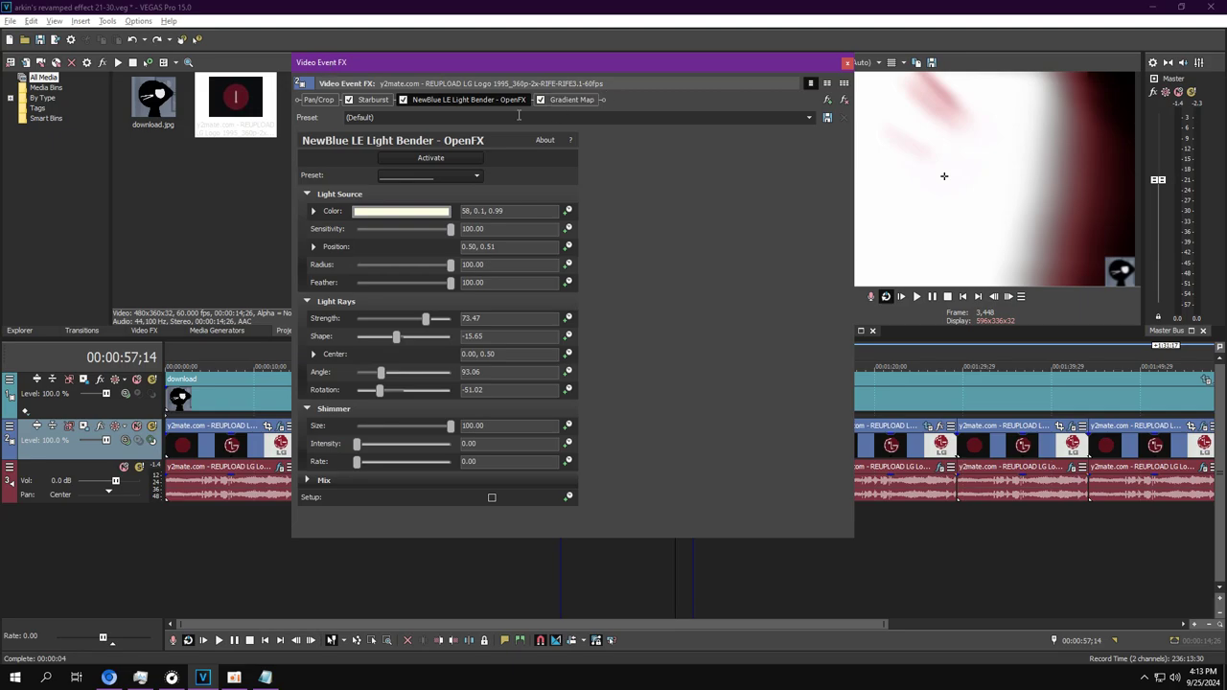
{"action": "left_click", "coordinate": [571, 99]}
{"action": "left_click", "coordinate": [349, 180]}
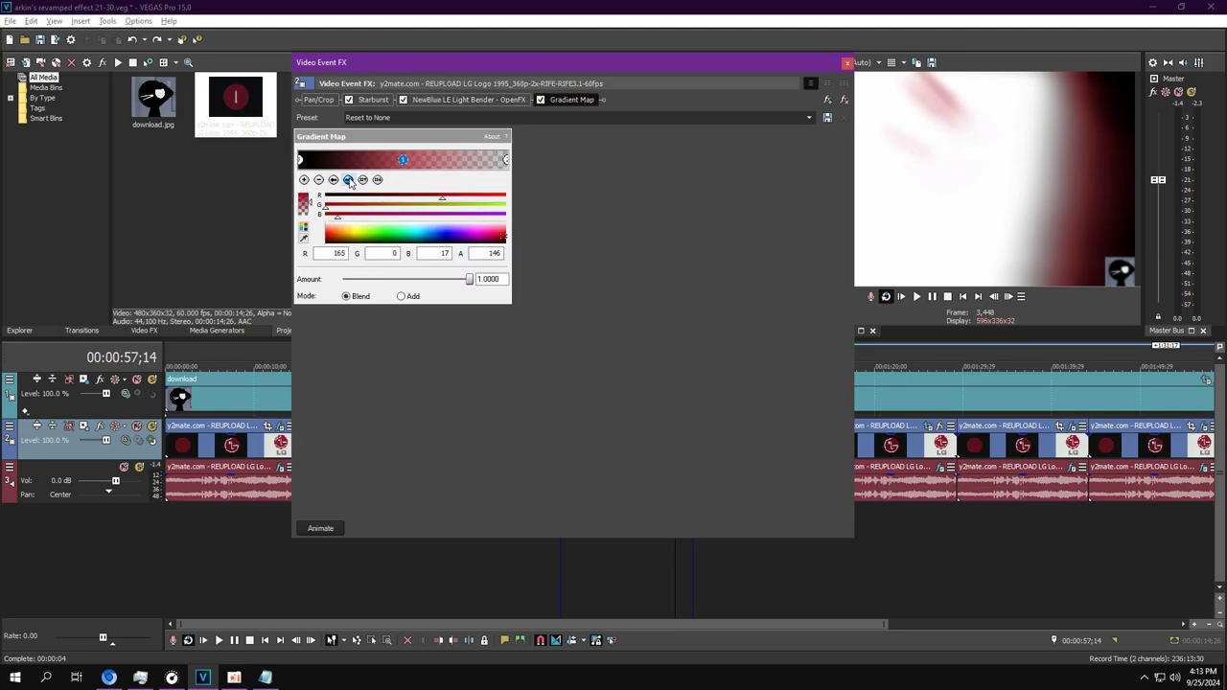
{"action": "left_click", "coordinate": [846, 63]}
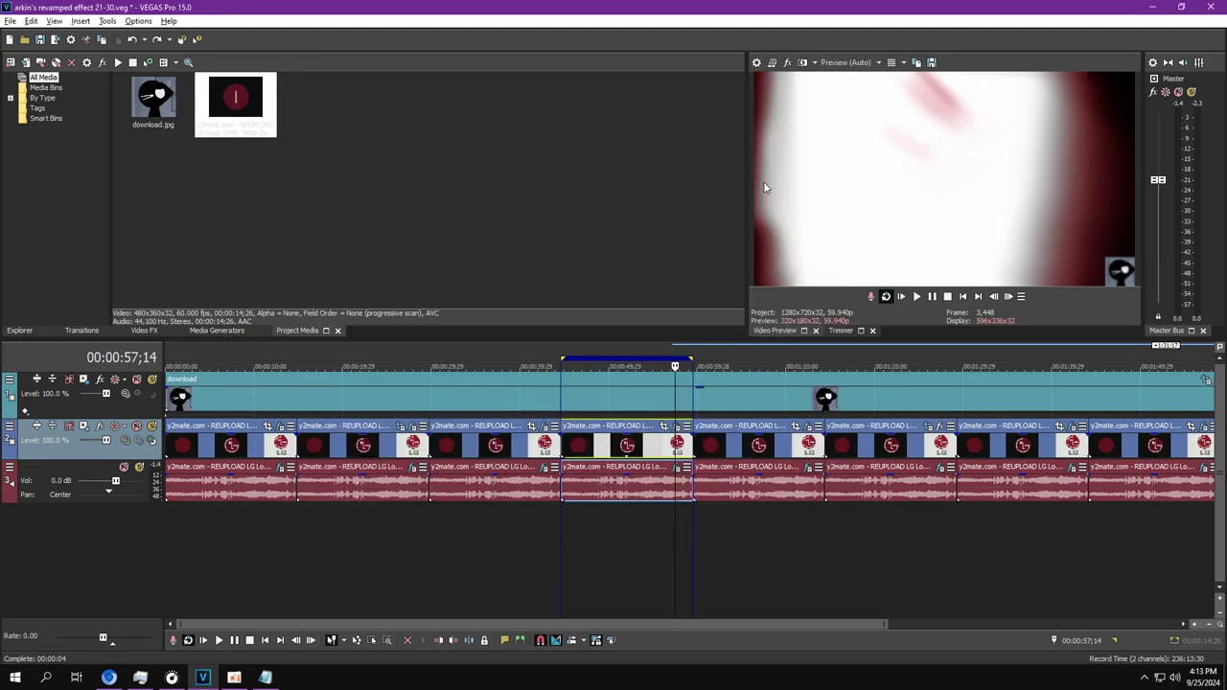
Step: Return to the fourth clip's start, browse the Metallurgy presets in its audio effects, and note the preset name "gated sweep 2 totc"
{"action": "left_click", "coordinate": [571, 529]}
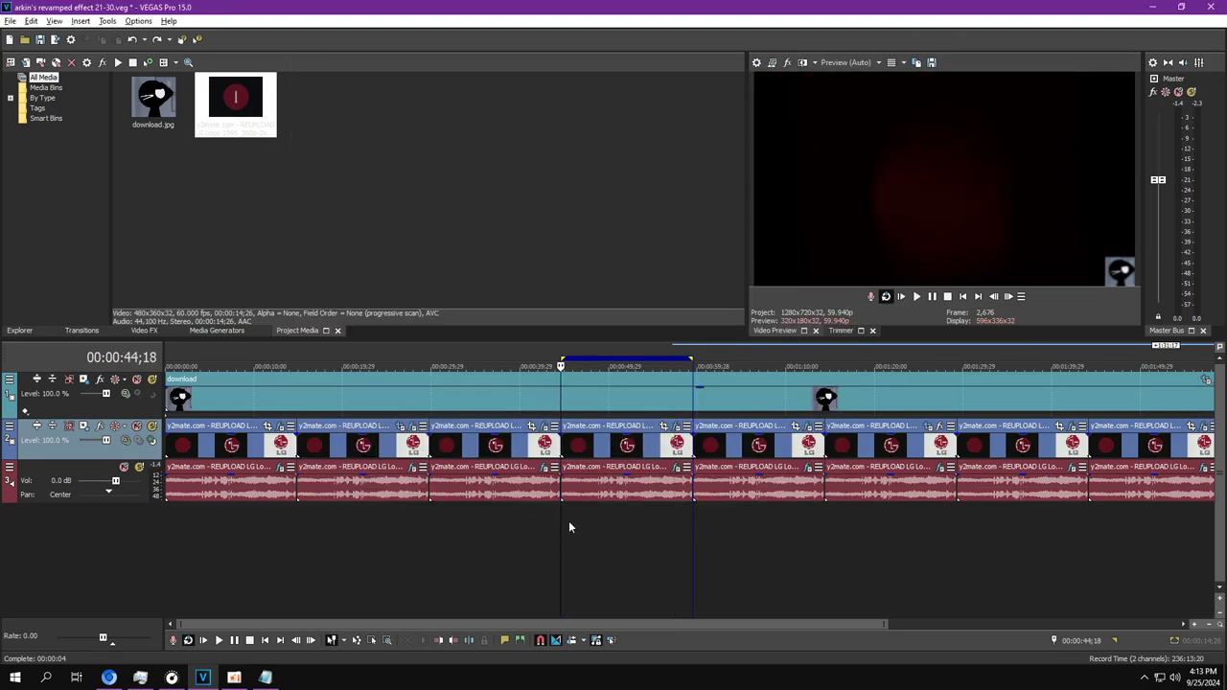
{"action": "left_click", "coordinate": [675, 468]}
{"action": "left_click", "coordinate": [112, 110]}
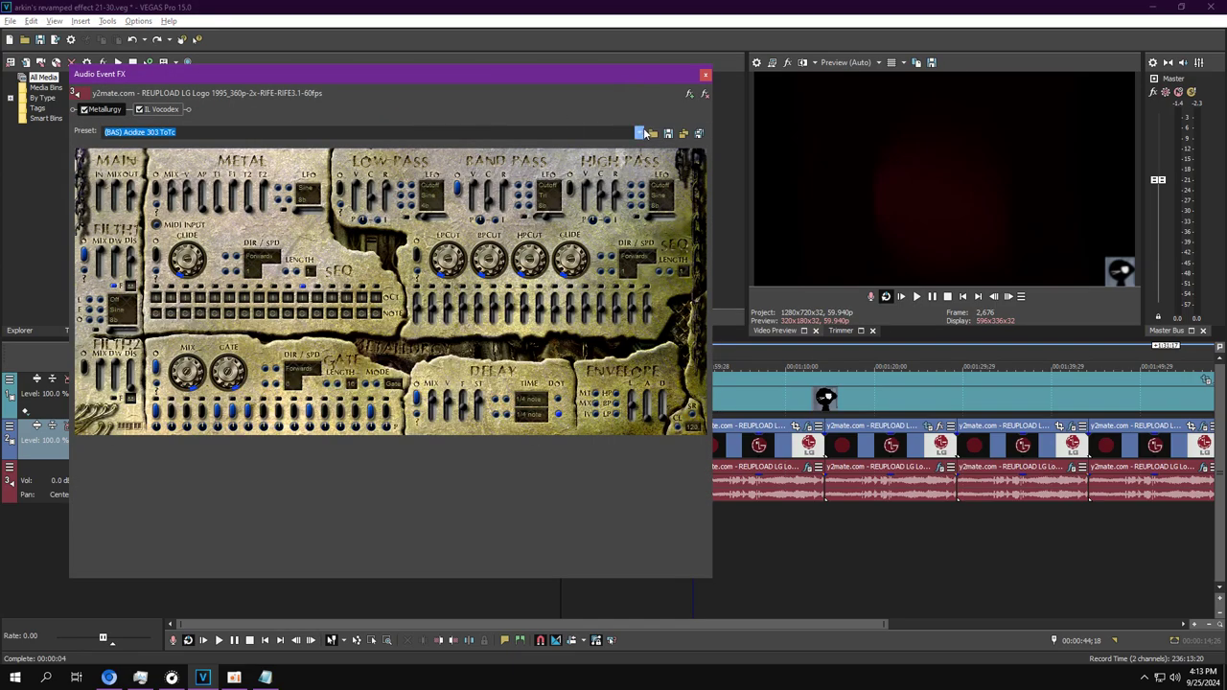
{"action": "left_click", "coordinate": [640, 133]}
{"action": "scroll", "coordinate": [364, 317], "scroll_direction": "down", "scroll_amount": 5}
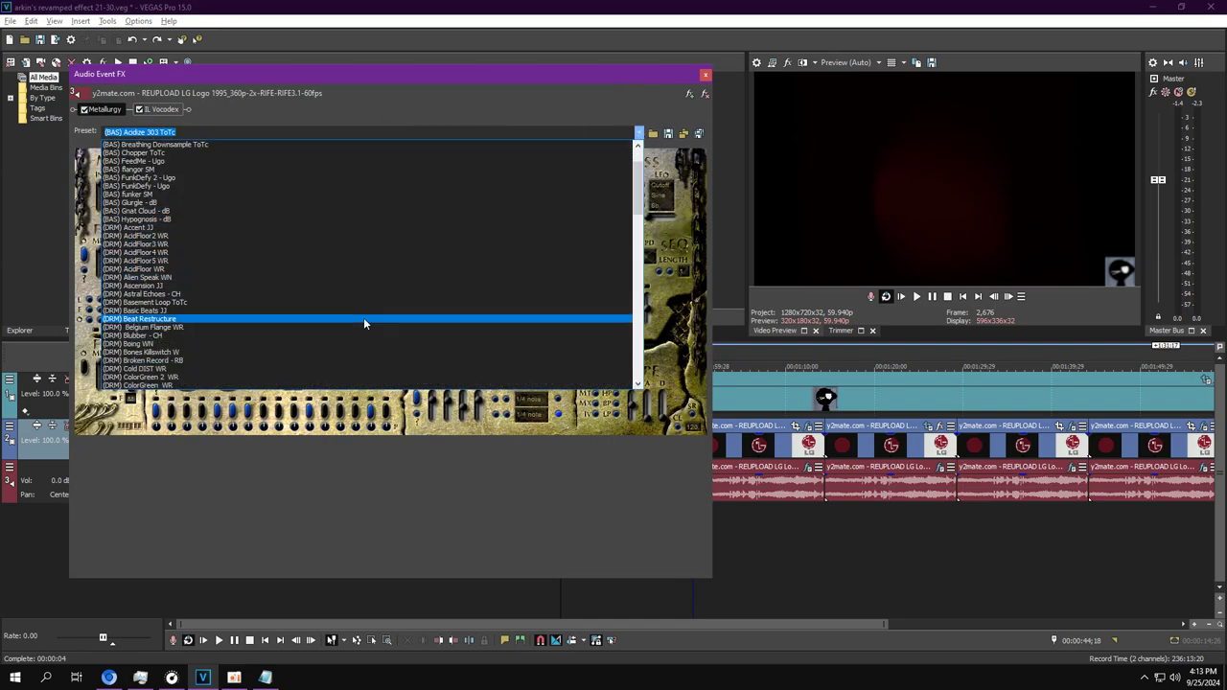
{"action": "scroll", "coordinate": [214, 334], "scroll_direction": "down", "scroll_amount": 9}
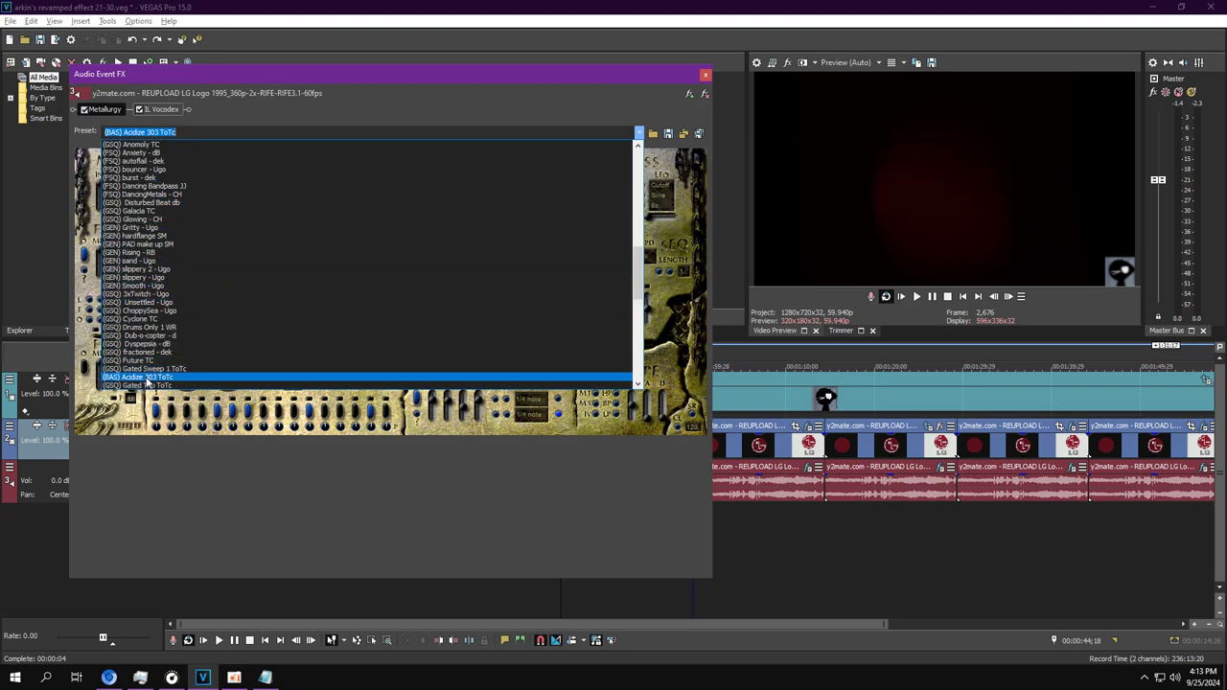
{"action": "left_click", "coordinate": [11, 130]}
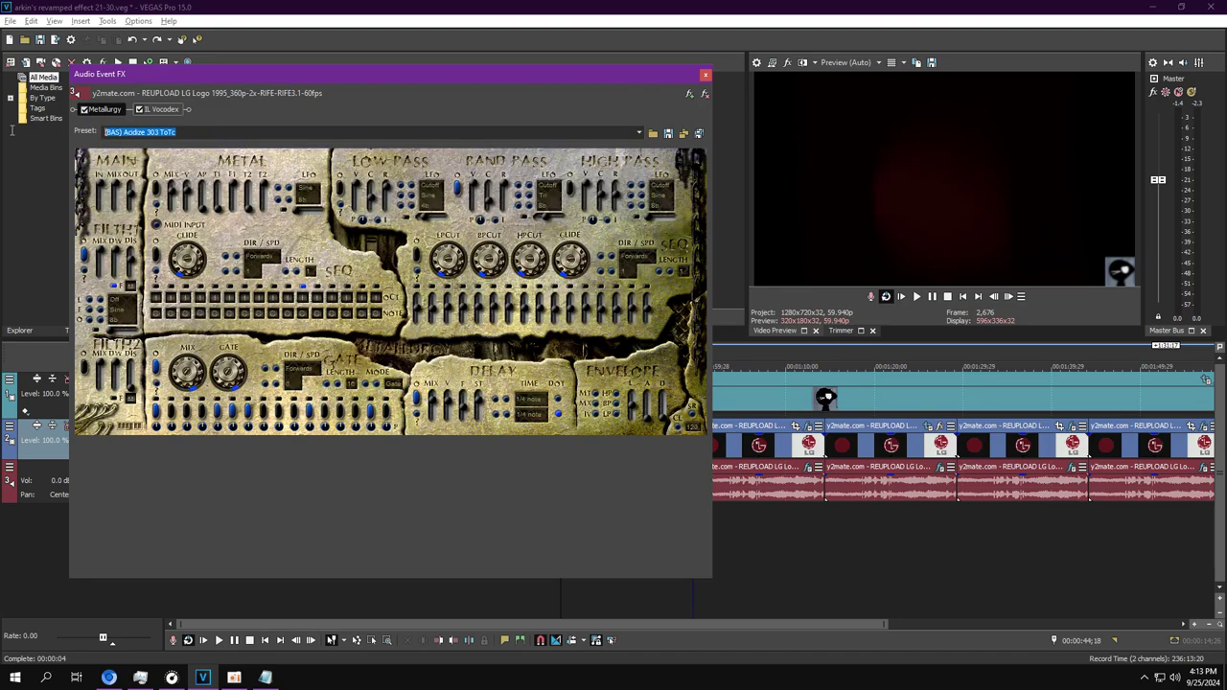
{"action": "type", "text": "gated sweep 2 totc"}
Step: Review the fourth clip's IL Vocodex effect, start playback of the clip, and close the audio effects window
{"action": "left_click", "coordinate": [159, 109]}
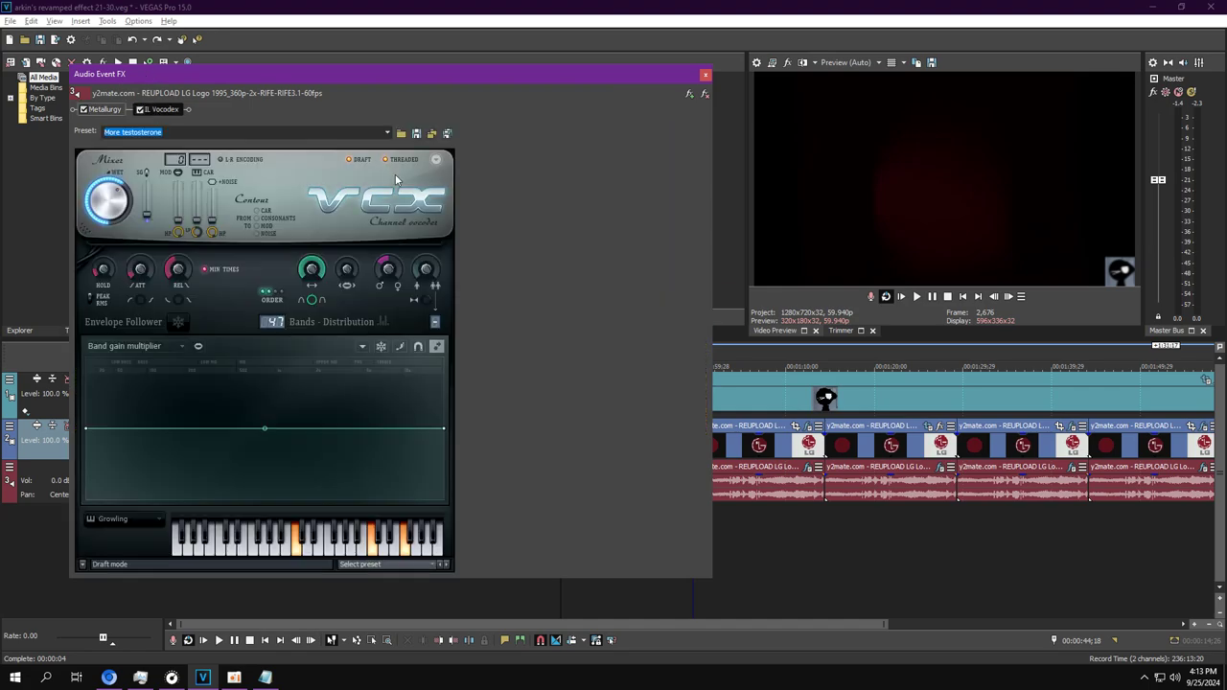
{"action": "left_click", "coordinate": [916, 296]}
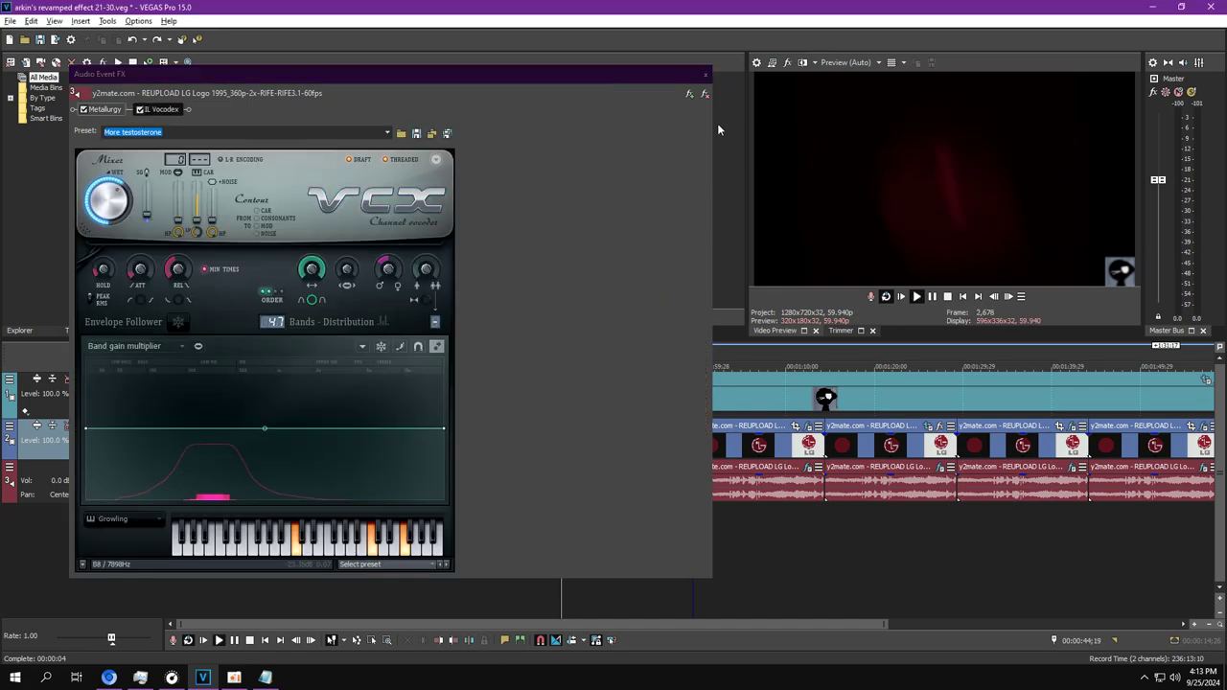
{"action": "left_click", "coordinate": [706, 74]}
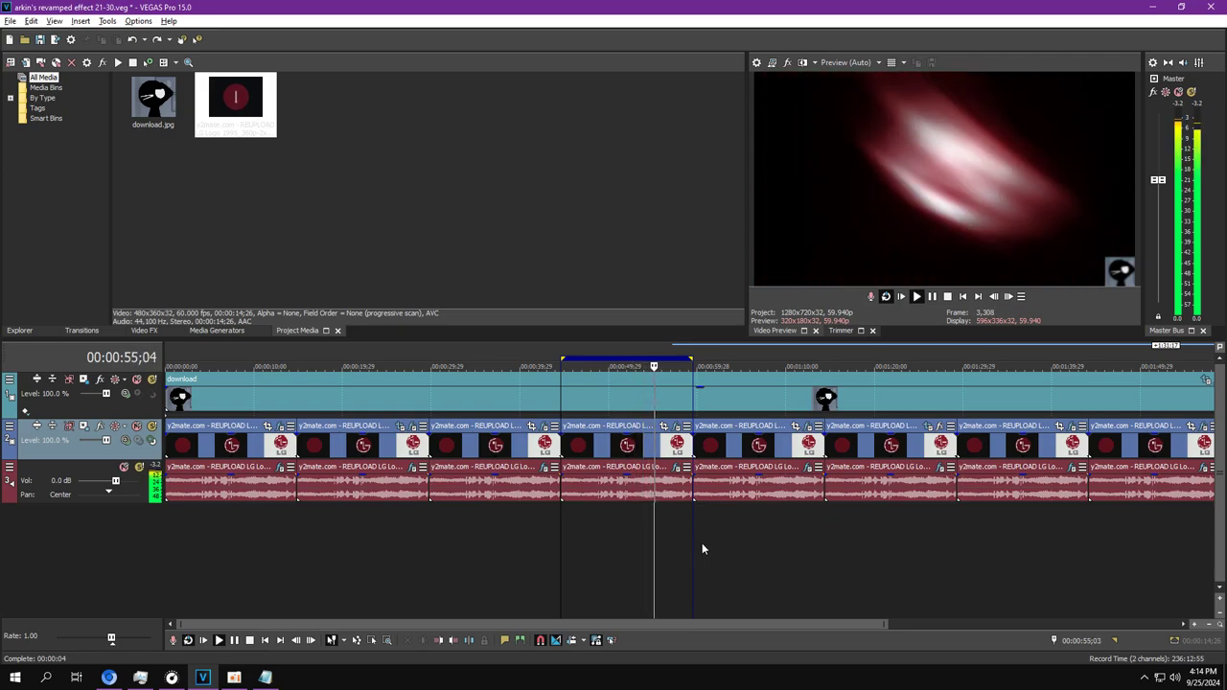
Step: Loop the fifth clip, set its NewBlue AE Metallic effect to the Copper preset, and close the video effects window
{"action": "double_click", "coordinate": [753, 461]}
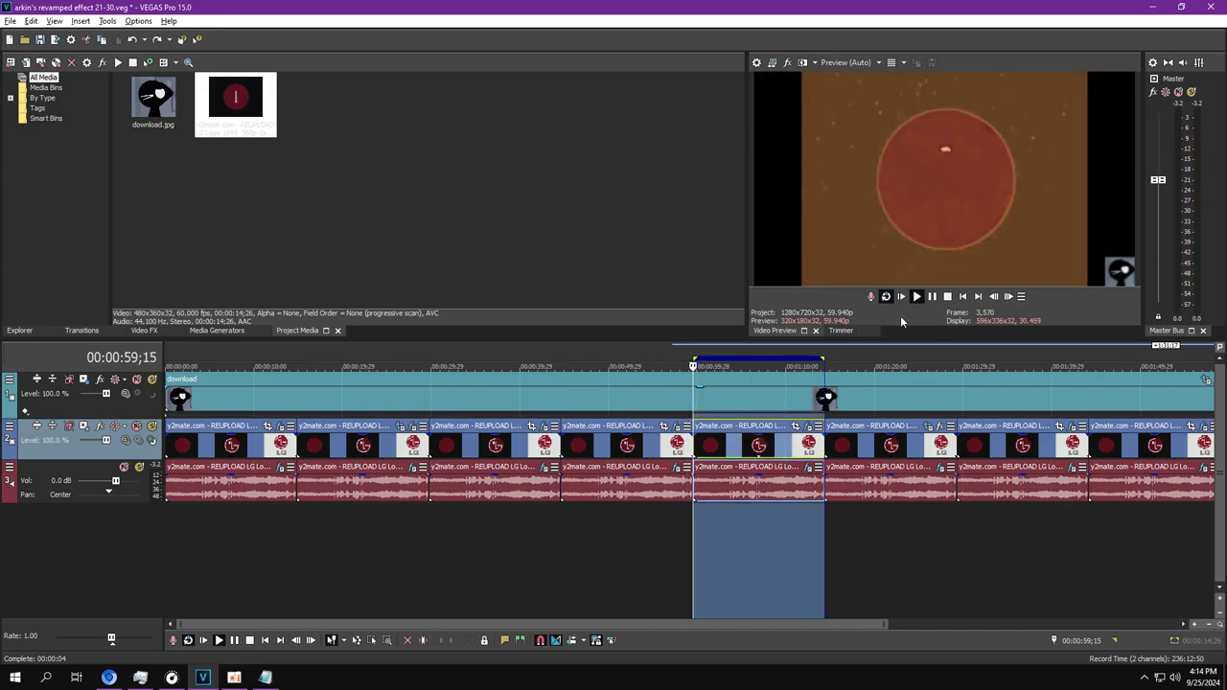
{"action": "left_click", "coordinate": [932, 296]}
{"action": "left_click", "coordinate": [808, 427]}
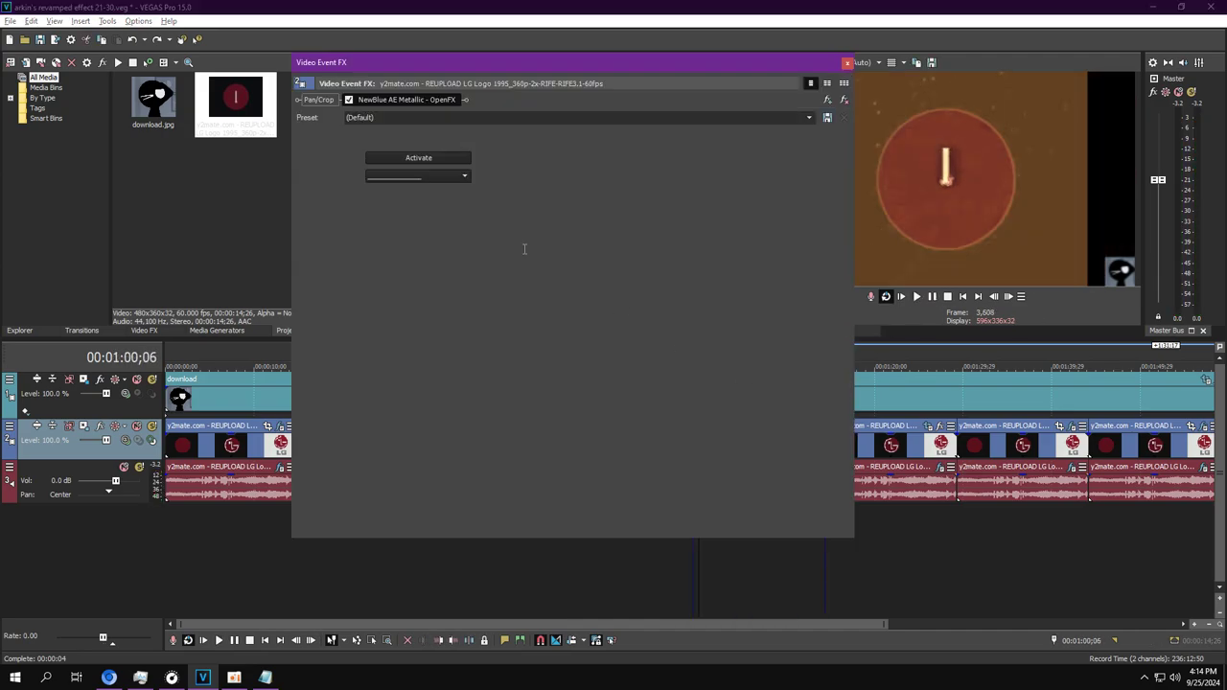
{"action": "left_click", "coordinate": [390, 178]}
{"action": "left_click", "coordinate": [383, 220]}
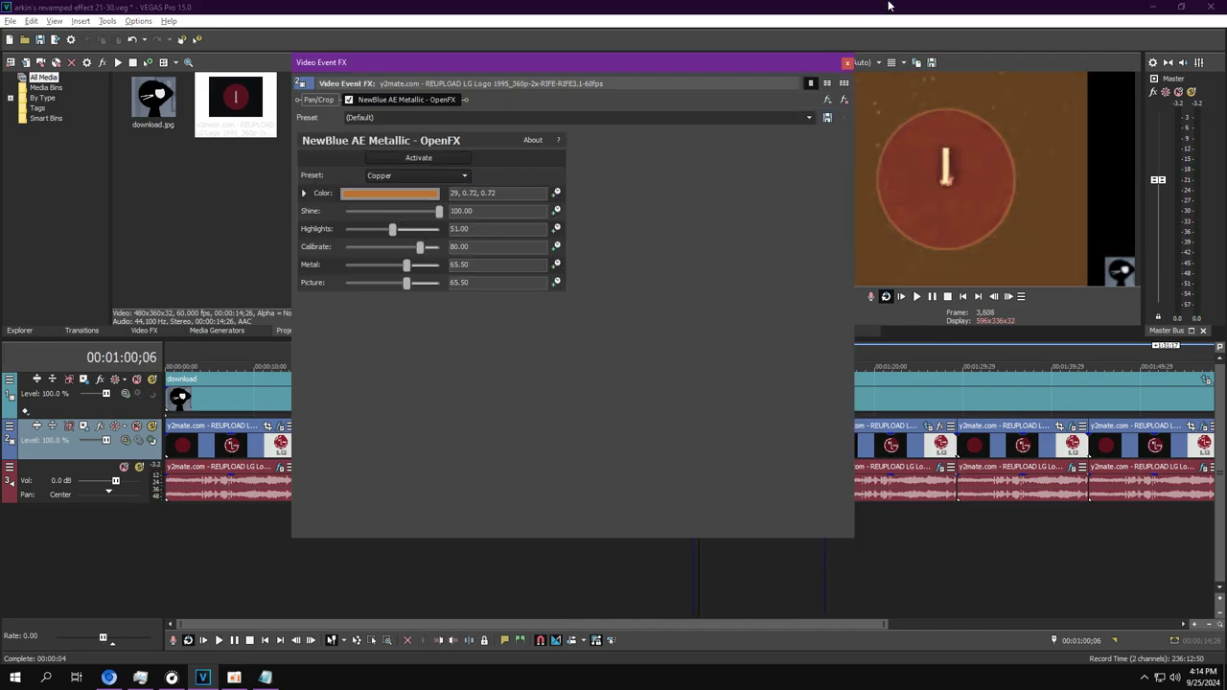
{"action": "left_click", "coordinate": [844, 63]}
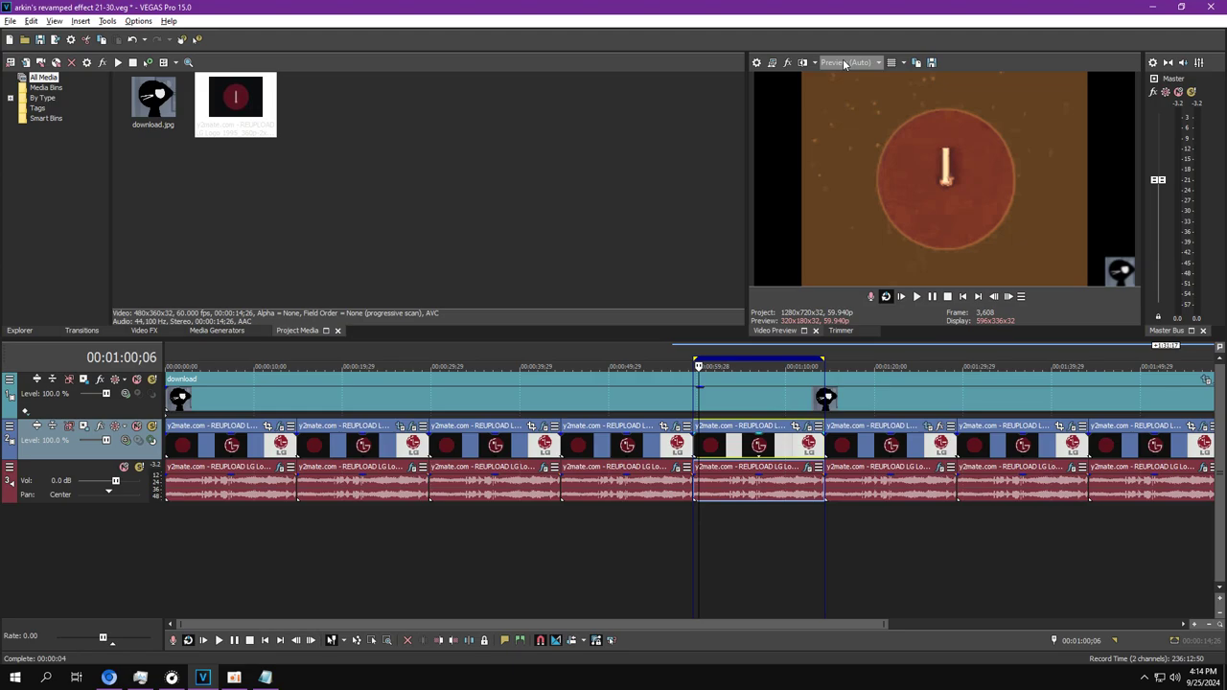
Step: Review the fifth clip's IL Vocodex audio effect, play the clip from its start, and close the audio effects window
{"action": "left_click", "coordinate": [810, 467]}
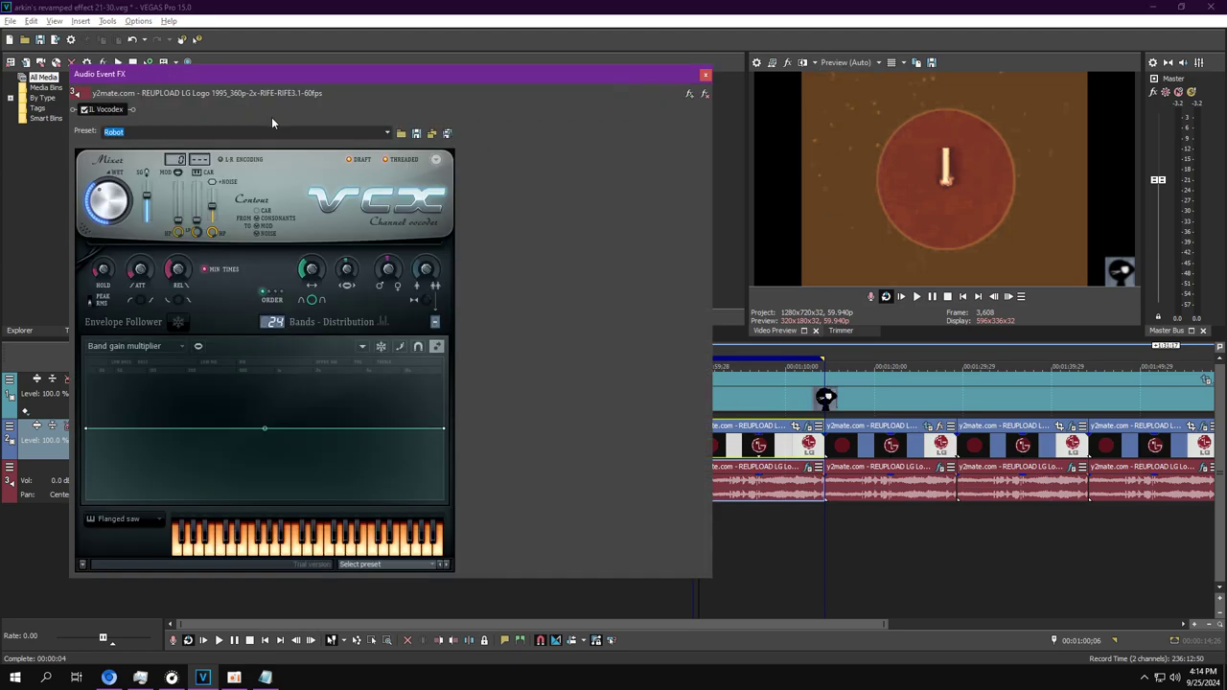
{"action": "left_click", "coordinate": [691, 602]}
{"action": "left_click", "coordinate": [916, 296]}
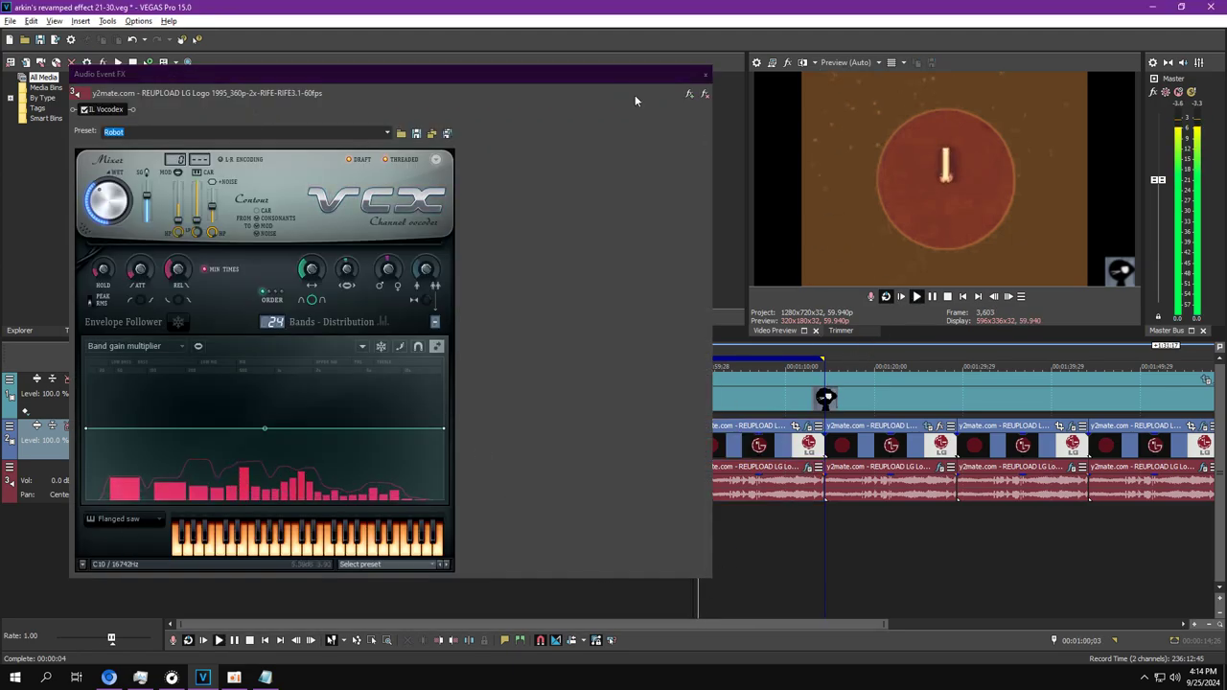
{"action": "left_click", "coordinate": [705, 74]}
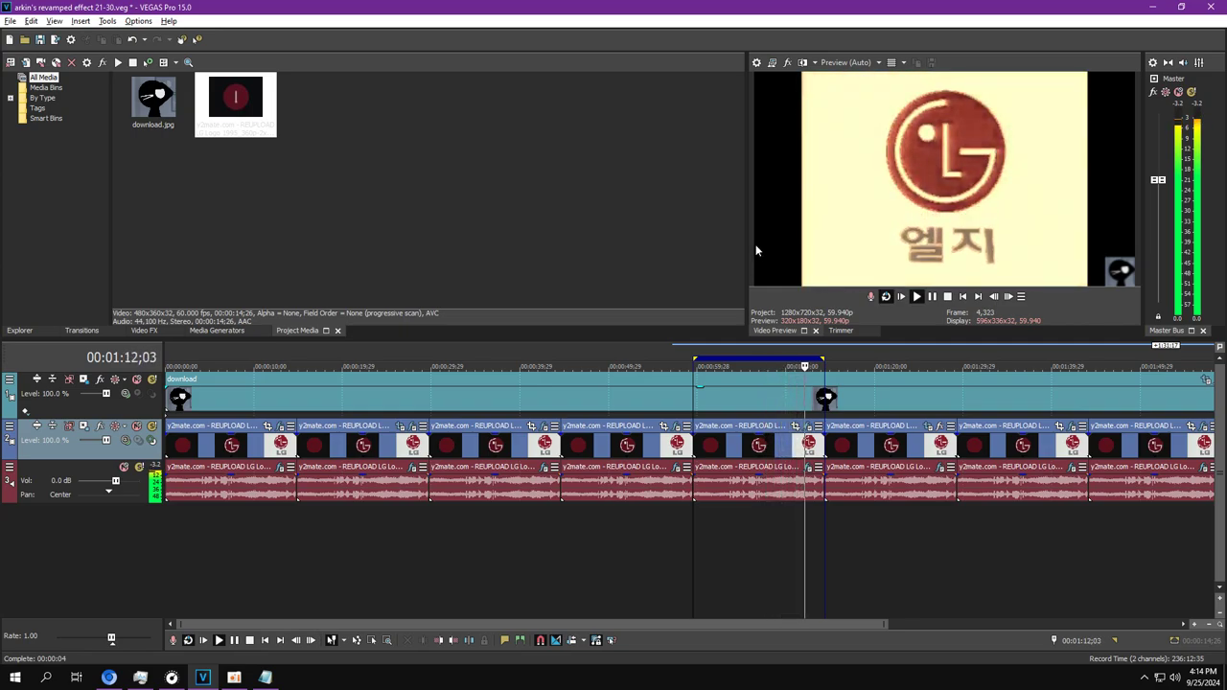
Step: Loop the sixth clip and examine its Pan/Crop rotation from start to end, including the first keyframe's interpolation options
{"action": "left_click", "coordinate": [892, 449]}
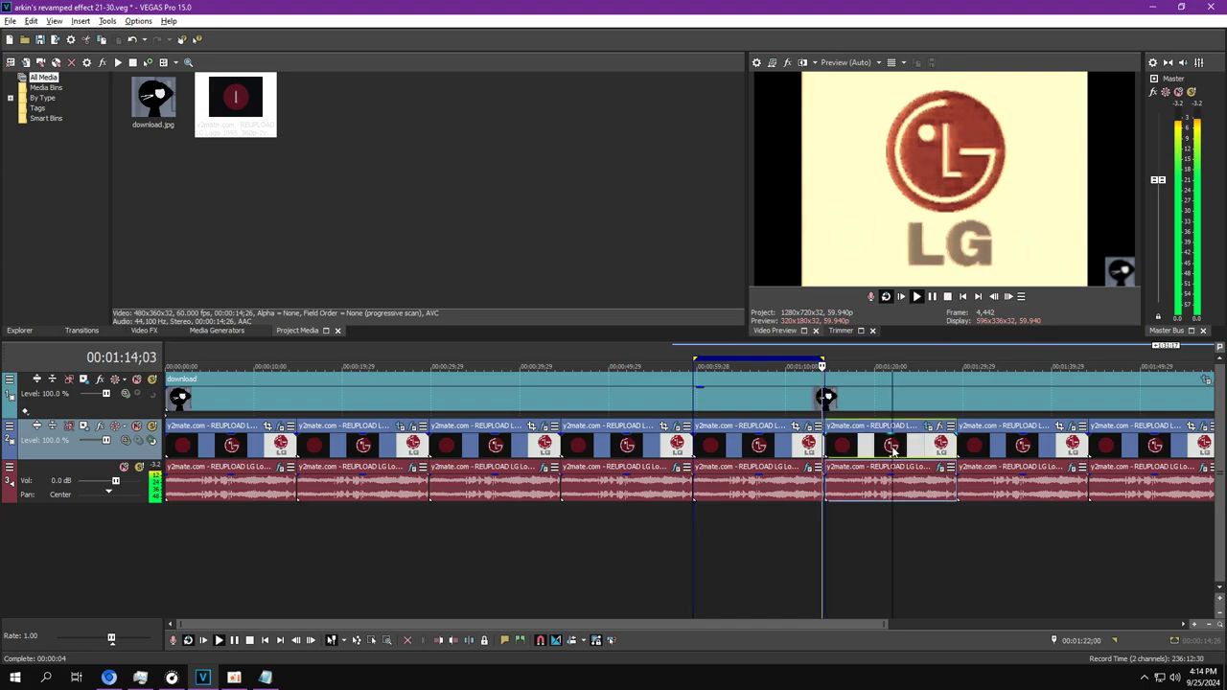
{"action": "double_click", "coordinate": [892, 448]}
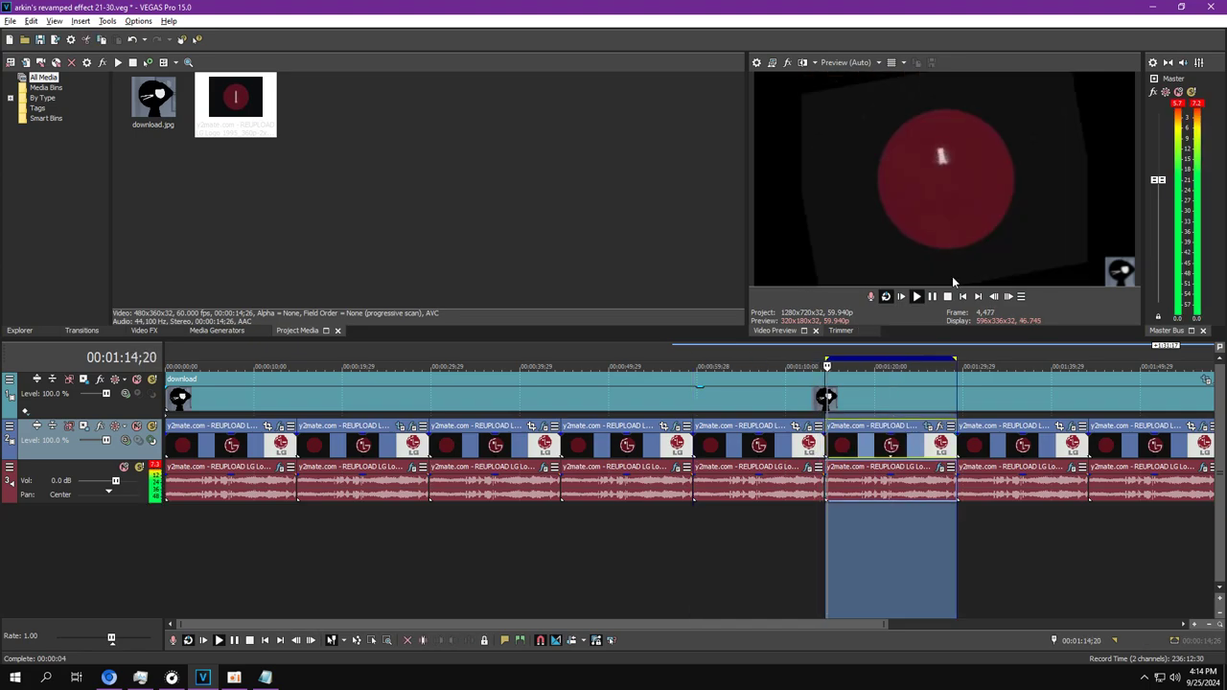
{"action": "left_click", "coordinate": [928, 428]}
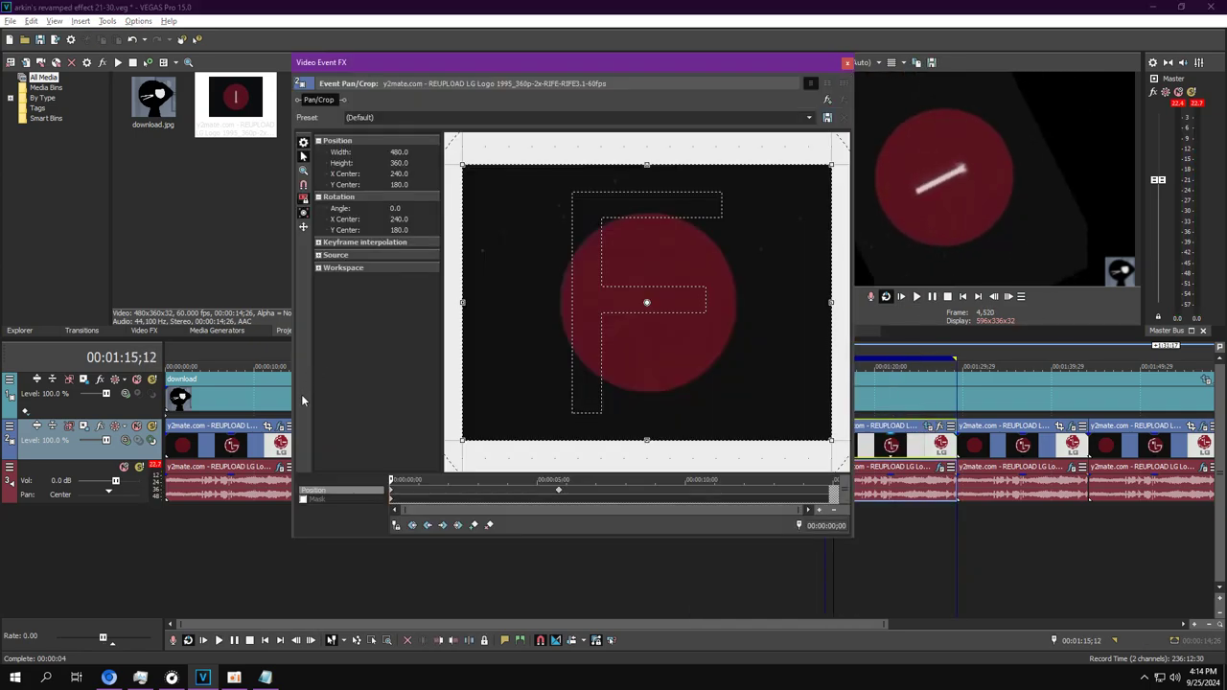
{"action": "left_click", "coordinate": [413, 494]}
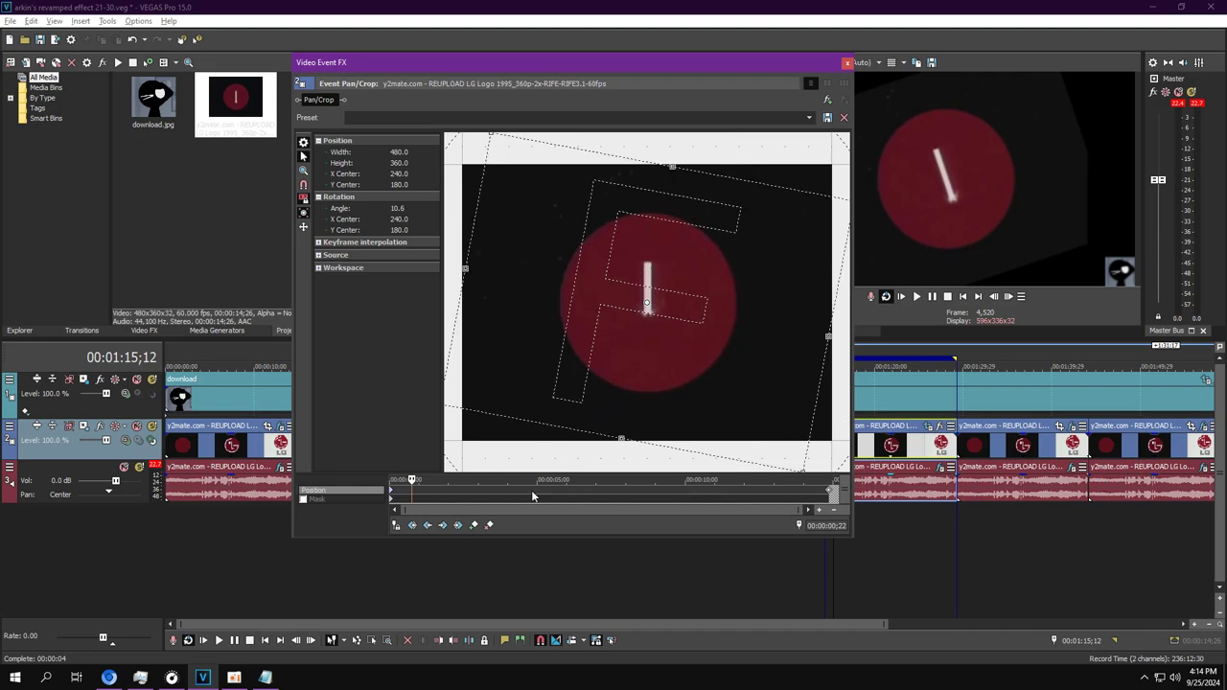
{"action": "left_click_drag", "start_coordinate": [534, 496], "coordinate": [840, 463]}
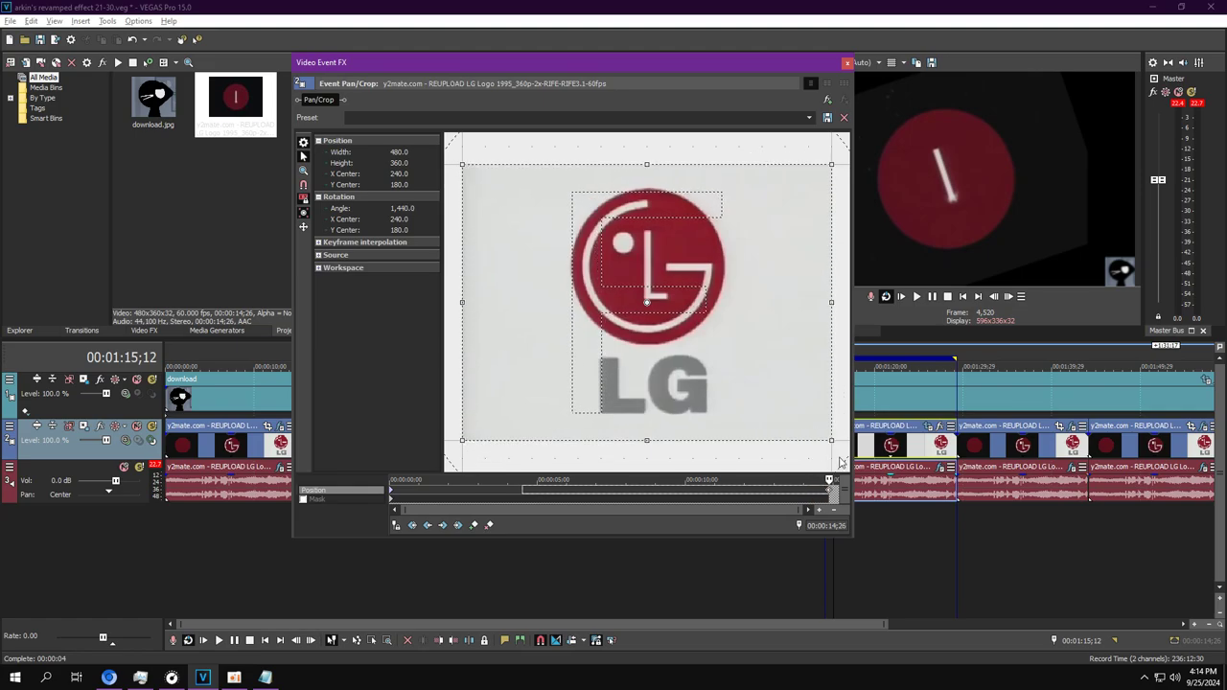
{"action": "right_click", "coordinate": [392, 494]}
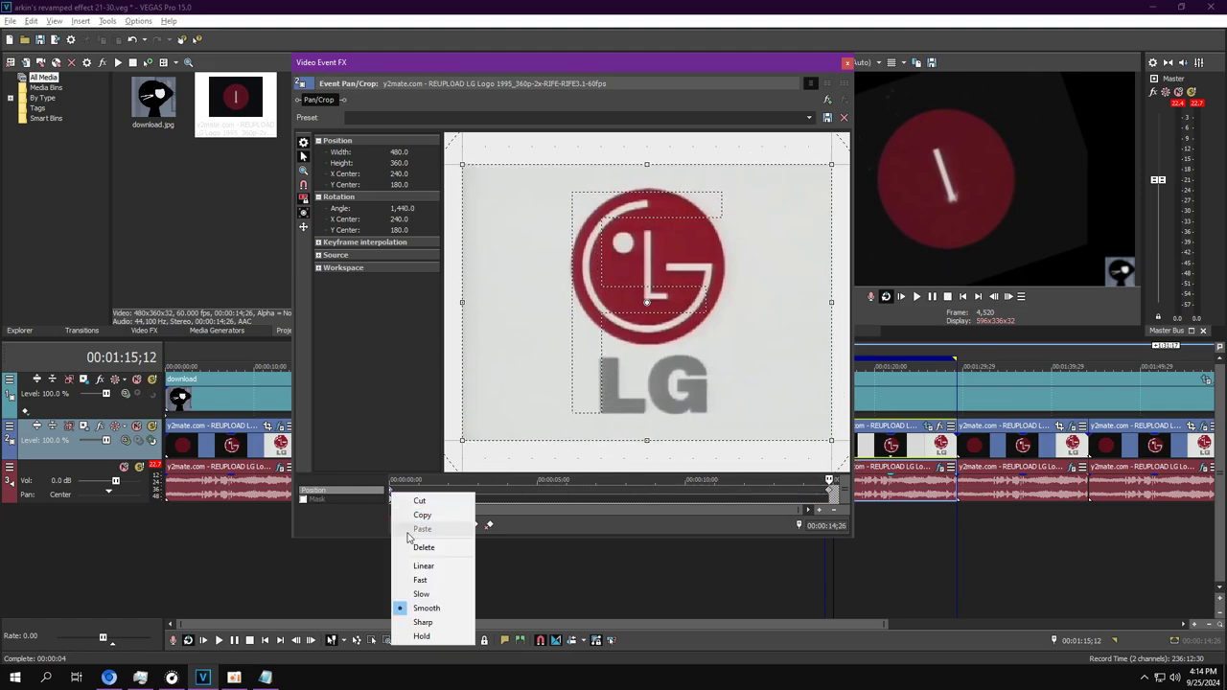
{"action": "left_click", "coordinate": [360, 492]}
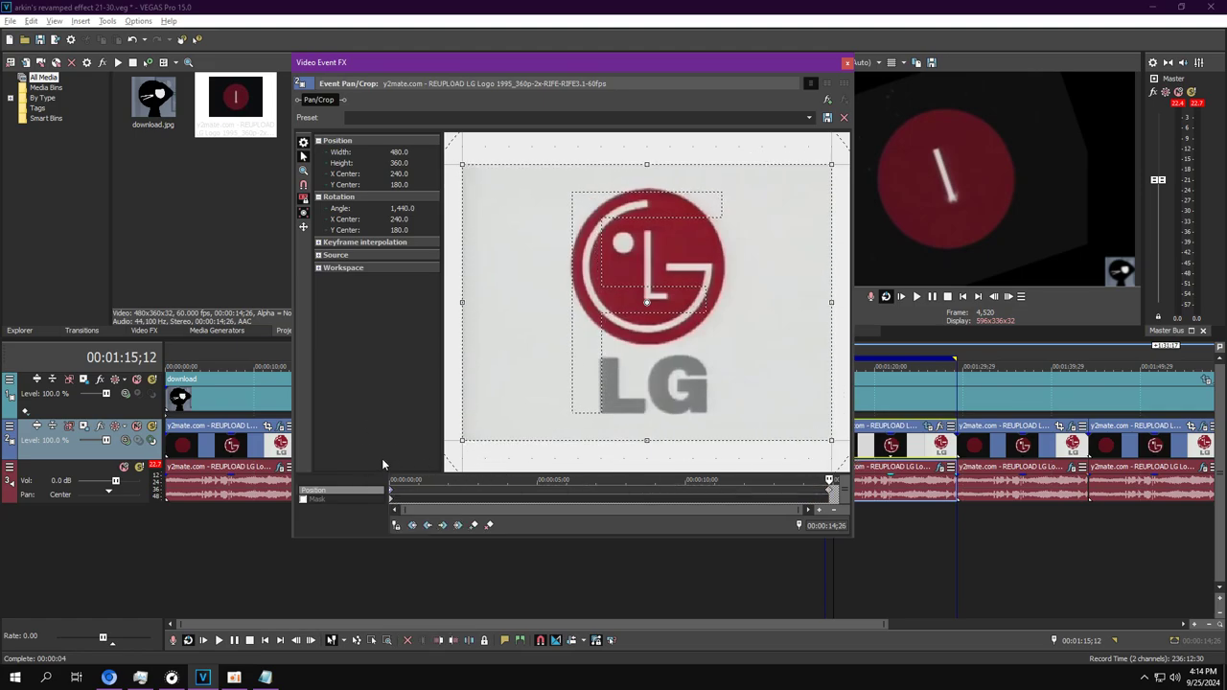
Step: Switch to Notepad, replace the note with "right click the keyframe", and return to VEGAS Pro
{"action": "left_click", "coordinate": [265, 678]}
{"action": "key", "text": "ctrl+a"}
{"action": "type", "text": "rt"}
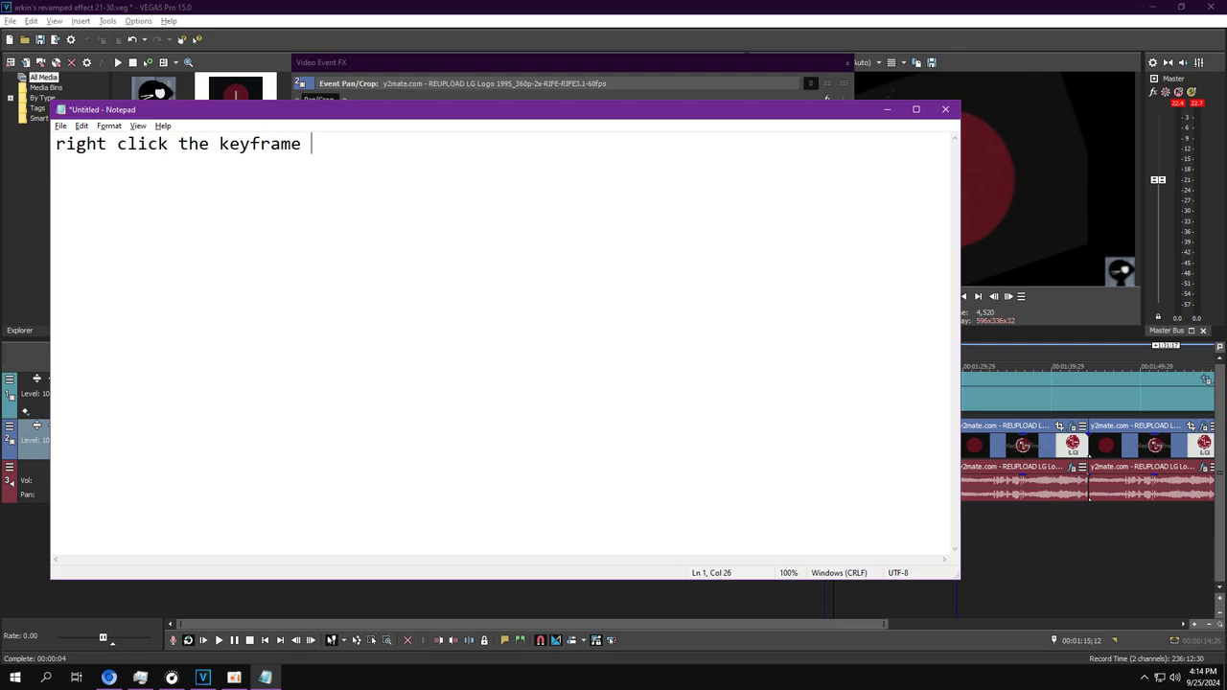
{"action": "key", "text": "alt+Tab"}
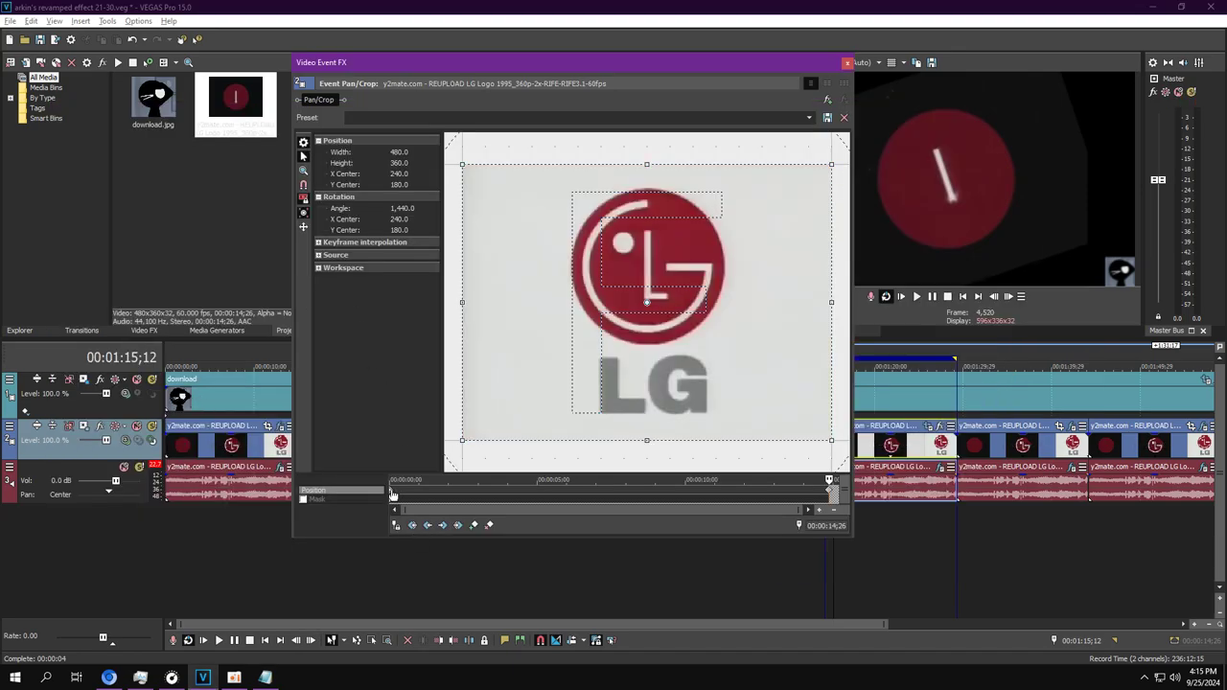
Step: Show the first Pan/Crop keyframe's interpolation options again without changing them, and close the sixth clip's Pan/Crop window
{"action": "right_click", "coordinate": [391, 491]}
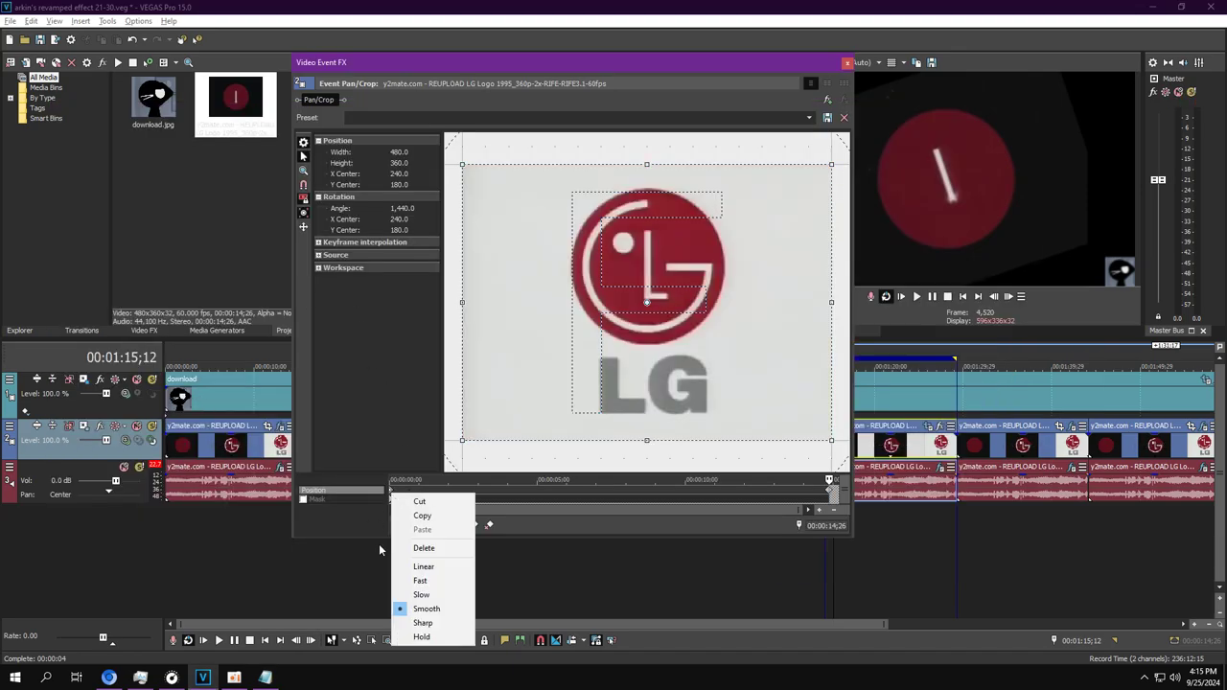
{"action": "left_click", "coordinate": [375, 414]}
{"action": "left_click", "coordinate": [846, 63]}
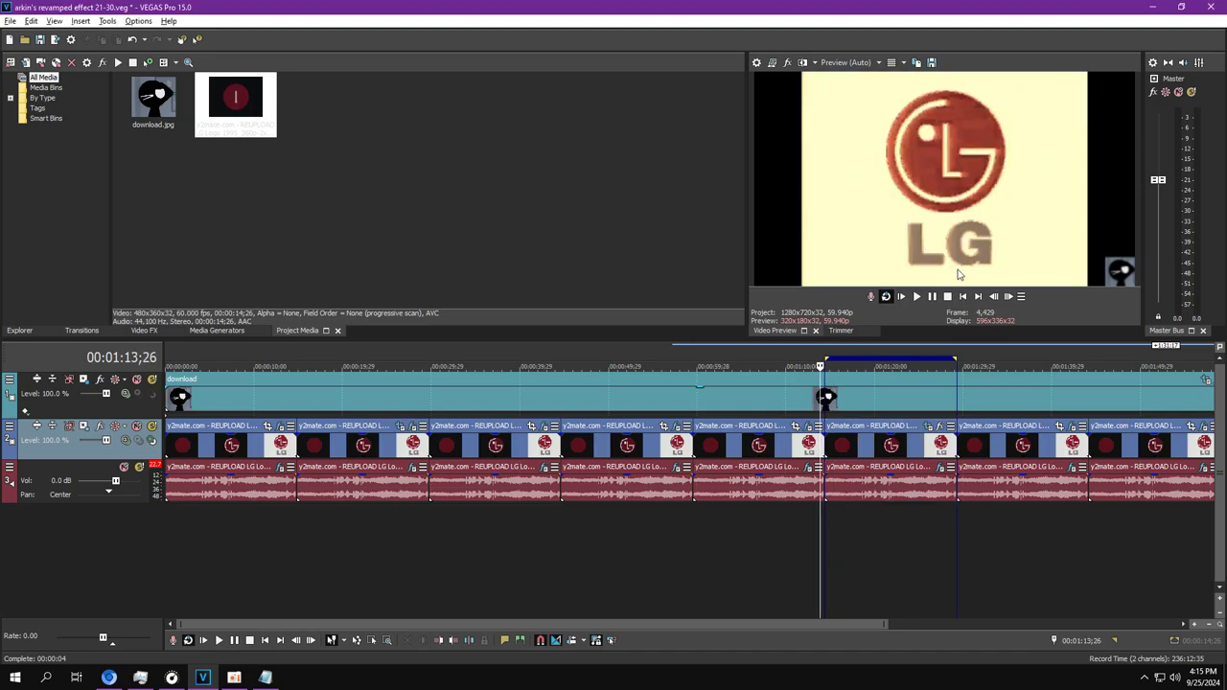
Step: Review the sixth clip's Chorus and ExpressFX Equalization effects, play it from its start, and close the audio effects window
{"action": "left_click", "coordinate": [939, 467]}
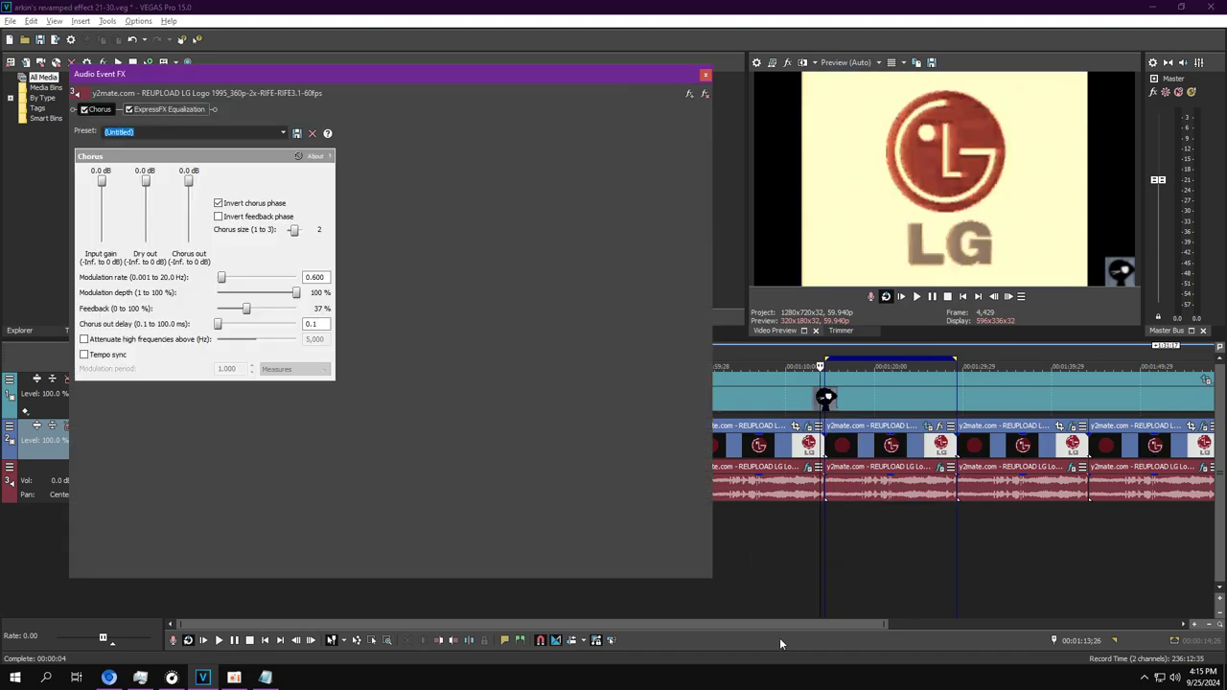
{"action": "left_click", "coordinate": [824, 577]}
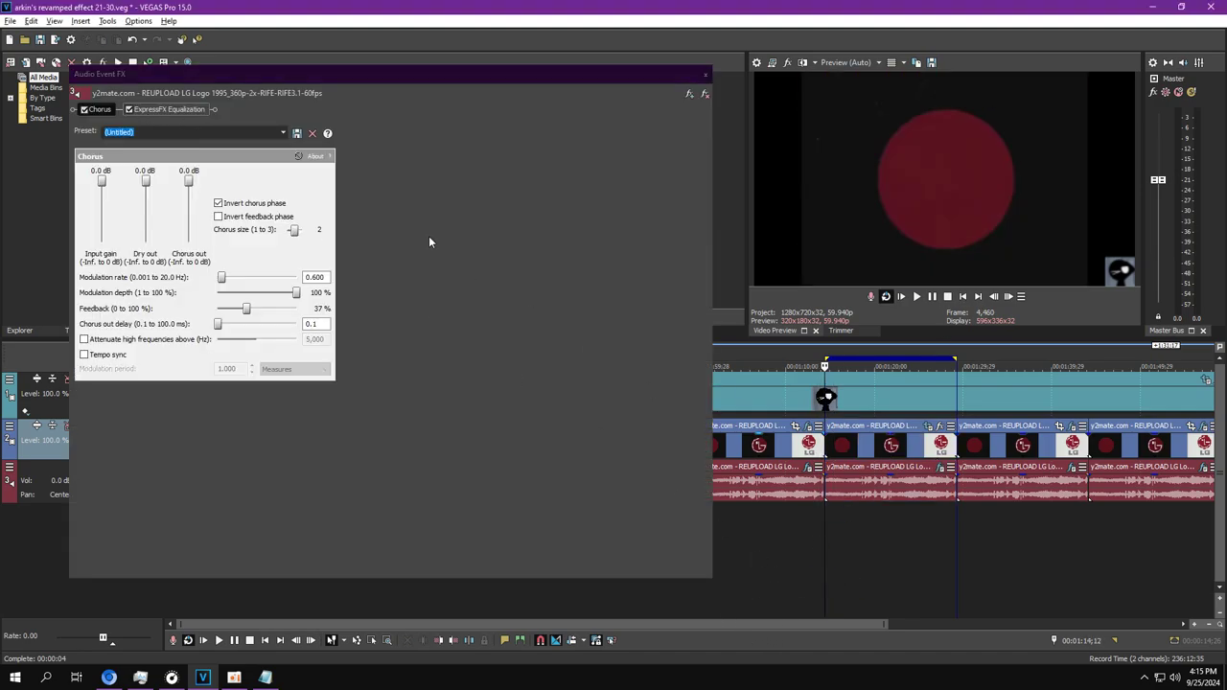
{"action": "left_click", "coordinate": [168, 108]}
{"action": "left_click", "coordinate": [916, 297]}
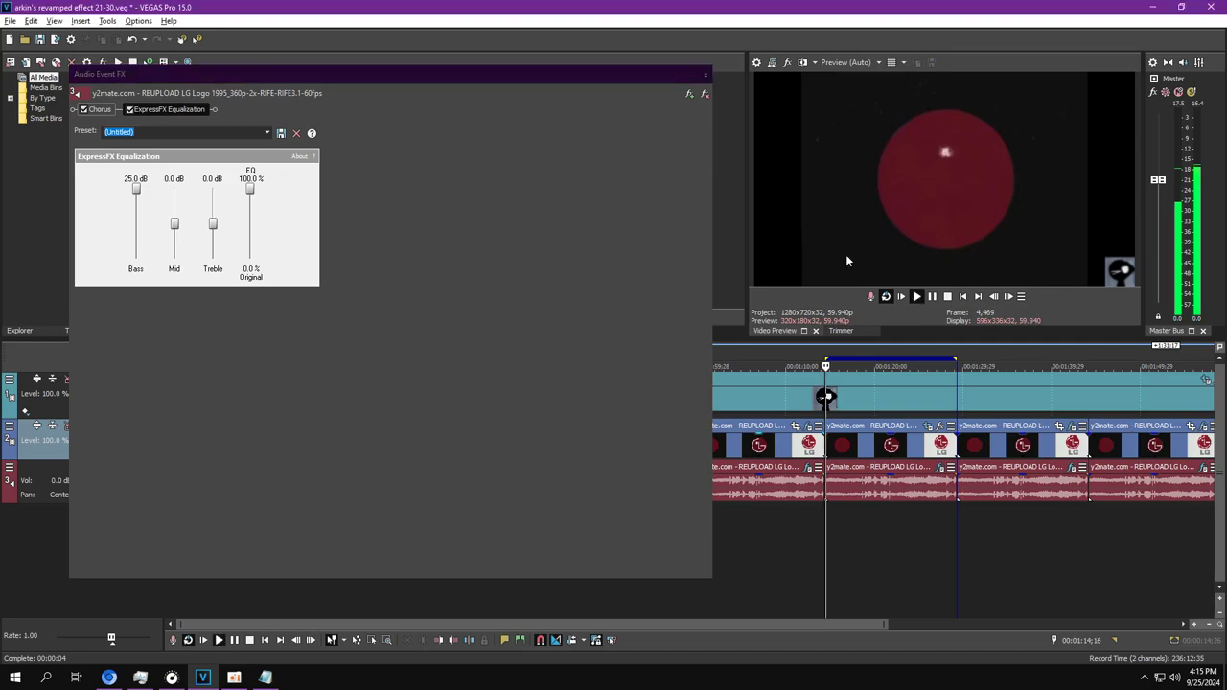
{"action": "left_click", "coordinate": [706, 75]}
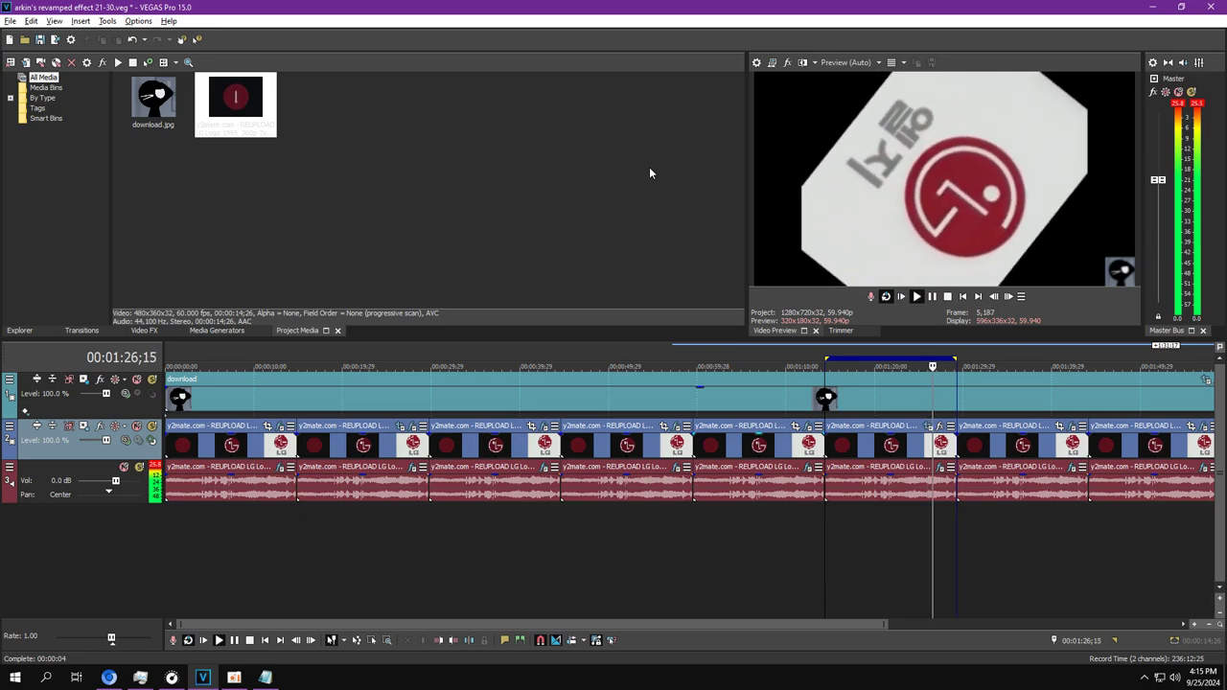
Step: Pause playback, open the seventh clip's video effects, and review the NewBlue LE Flicker's Light, Animation and Fade settings
{"action": "left_click", "coordinate": [932, 296]}
{"action": "left_click", "coordinate": [1071, 426]}
{"action": "left_click", "coordinate": [376, 100]}
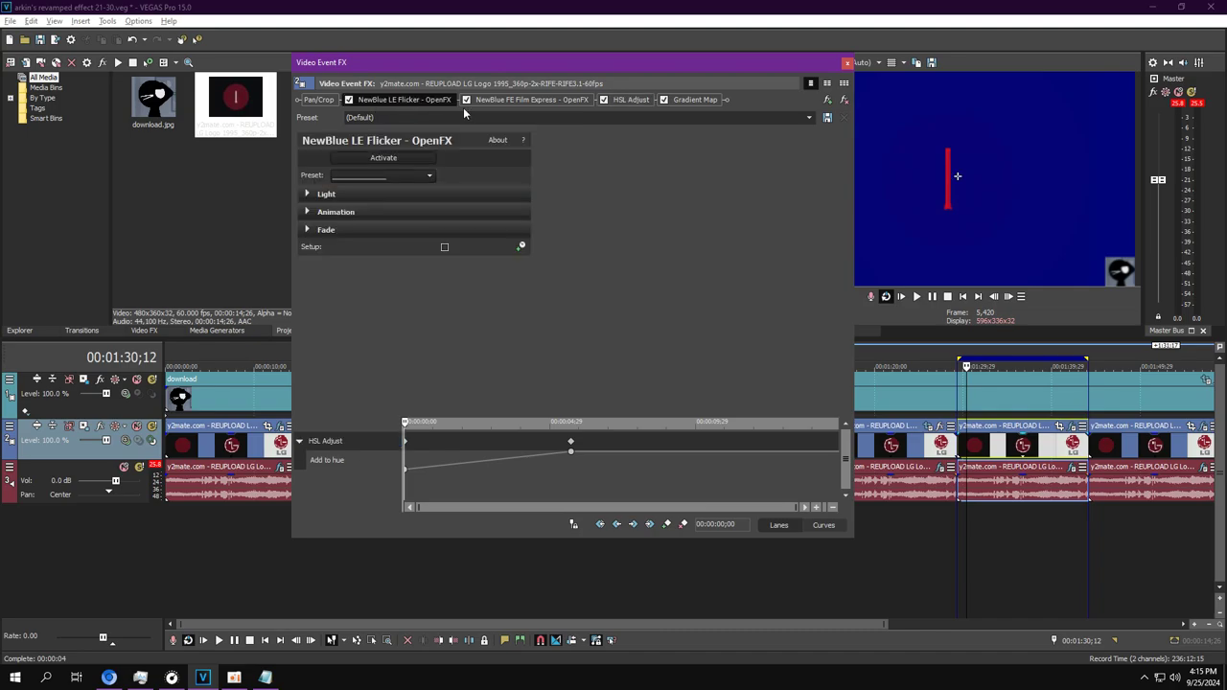
{"action": "left_click", "coordinate": [569, 444]}
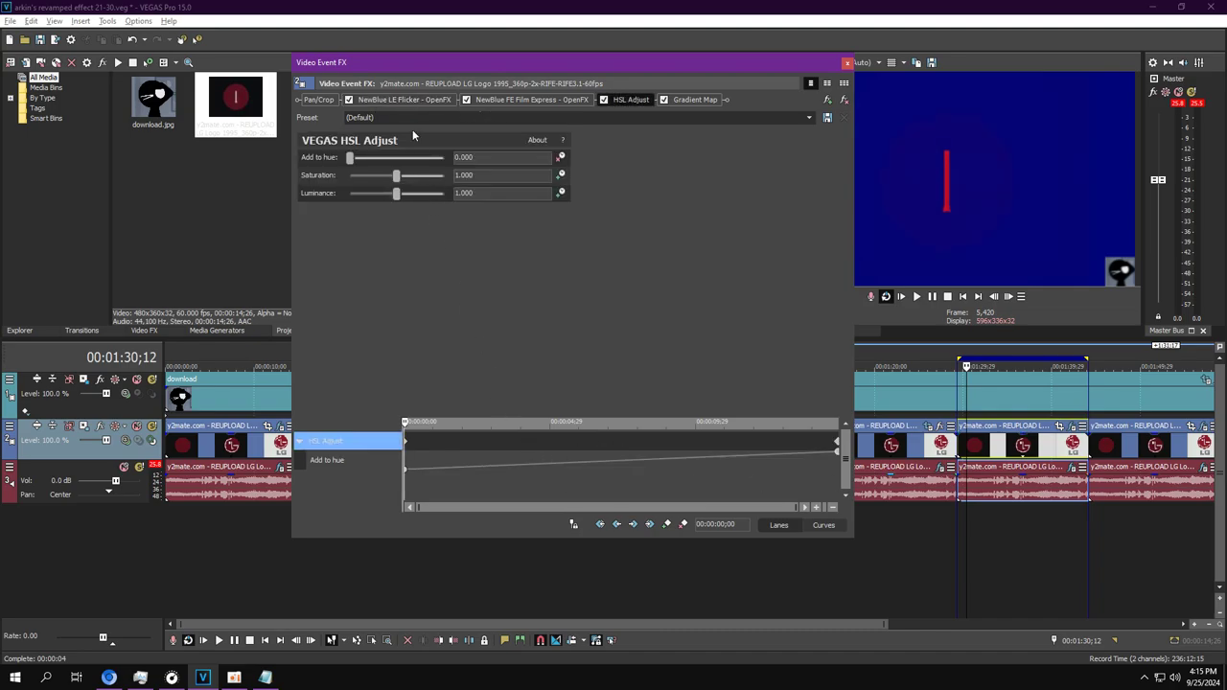
{"action": "left_click", "coordinate": [385, 100]}
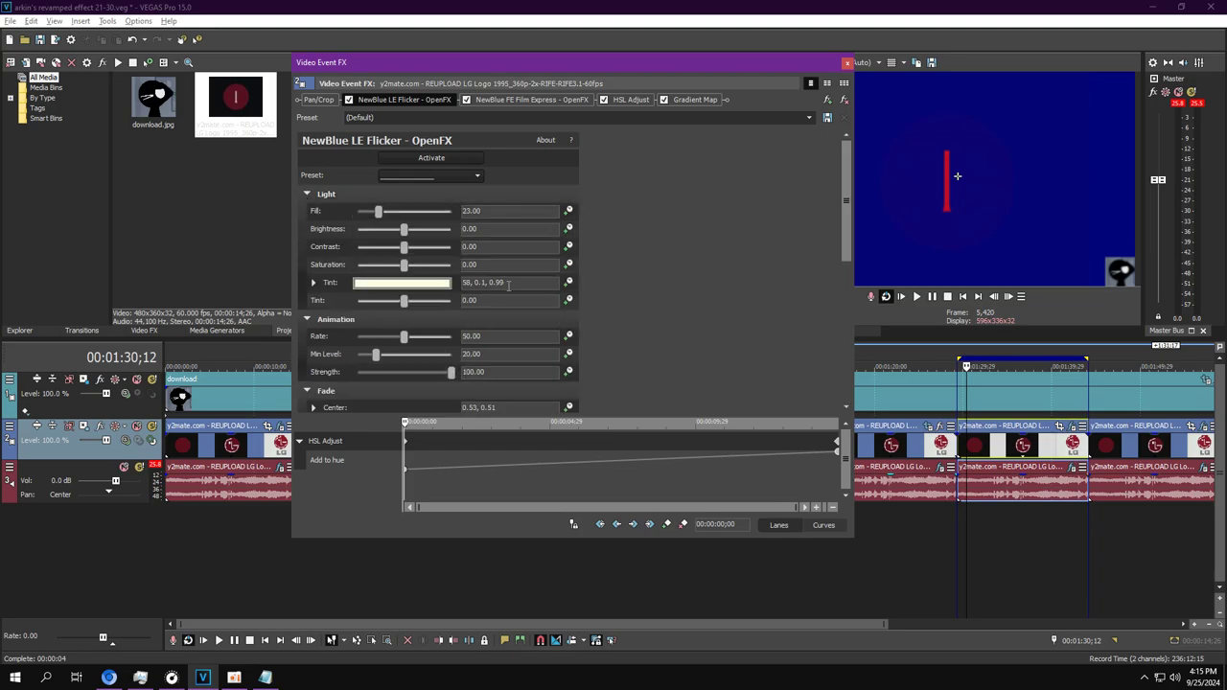
{"action": "scroll", "coordinate": [845, 379], "scroll_direction": "down", "scroll_amount": 4}
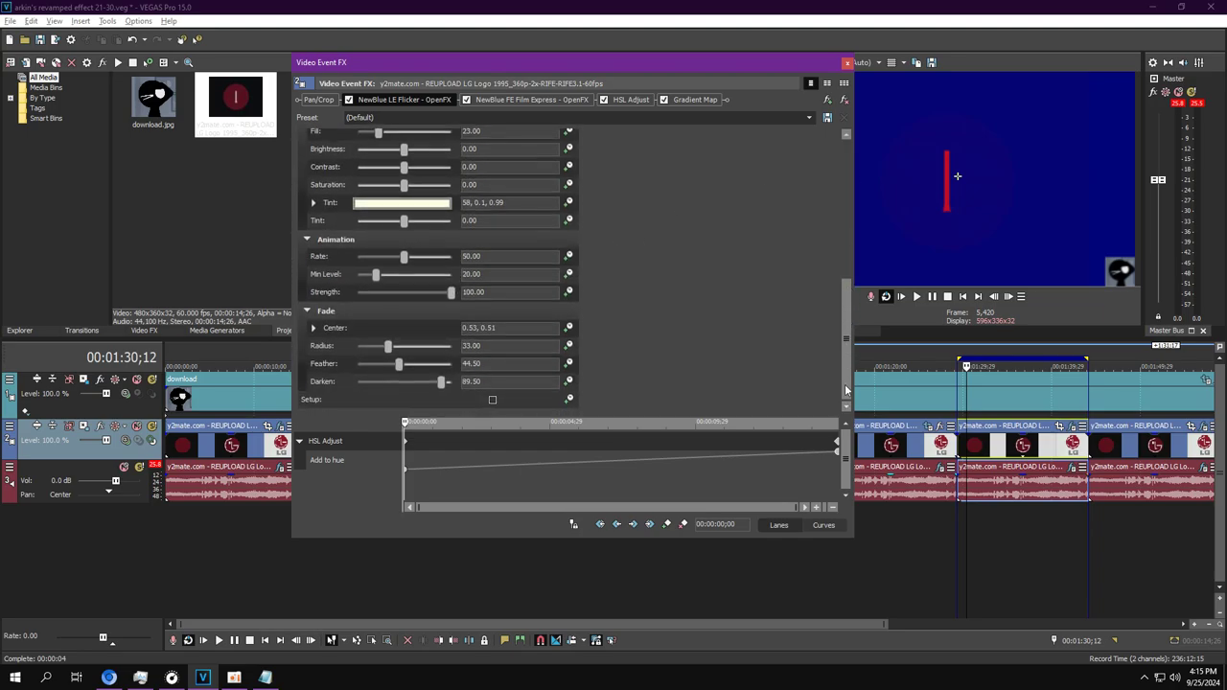
Step: Review the seventh clip's NewBlue FE Film Express effect, expanding its Look and Camera settings
{"action": "left_click", "coordinate": [512, 101]}
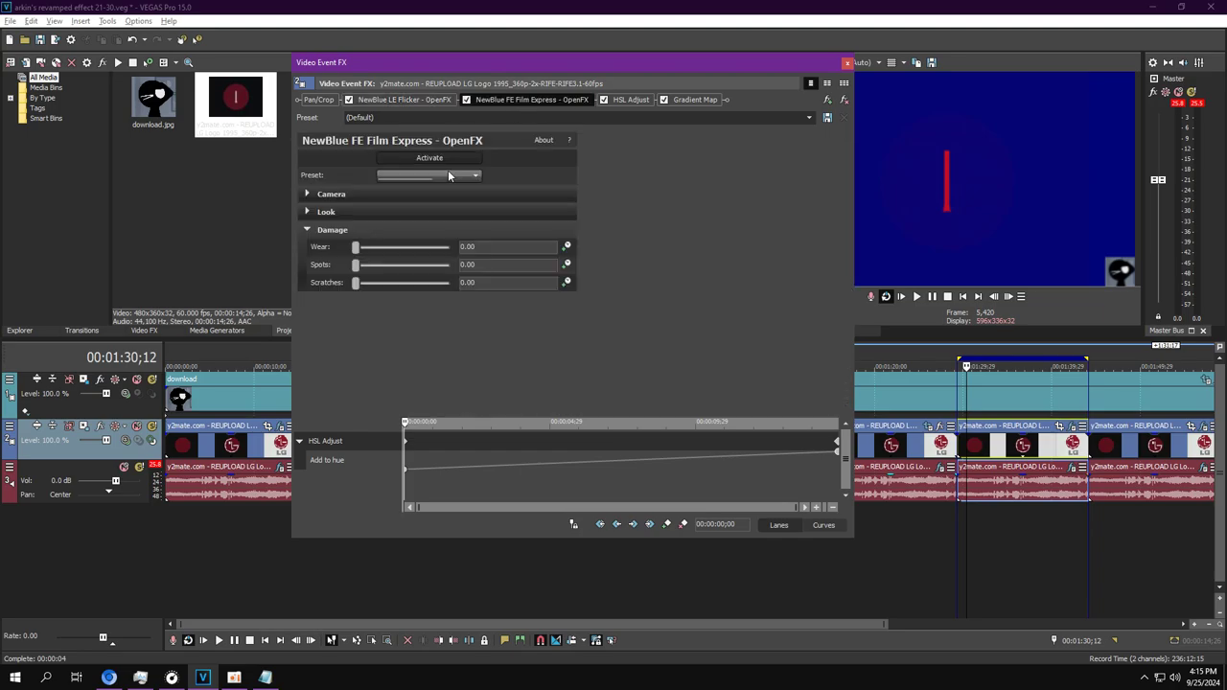
{"action": "left_click", "coordinate": [310, 213]}
{"action": "left_click", "coordinate": [335, 196]}
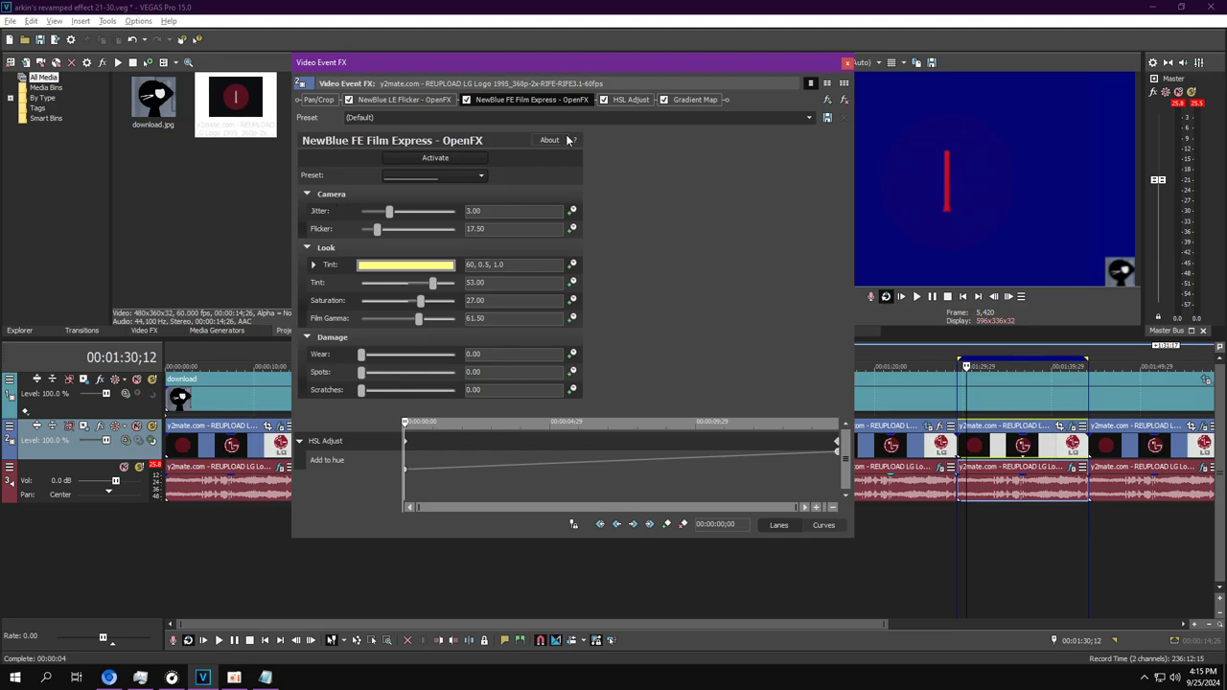
Step: Examine the seventh clip's HSL Adjust hue animation and both Gradient Map color points, and close the video effects window
{"action": "left_click", "coordinate": [621, 101]}
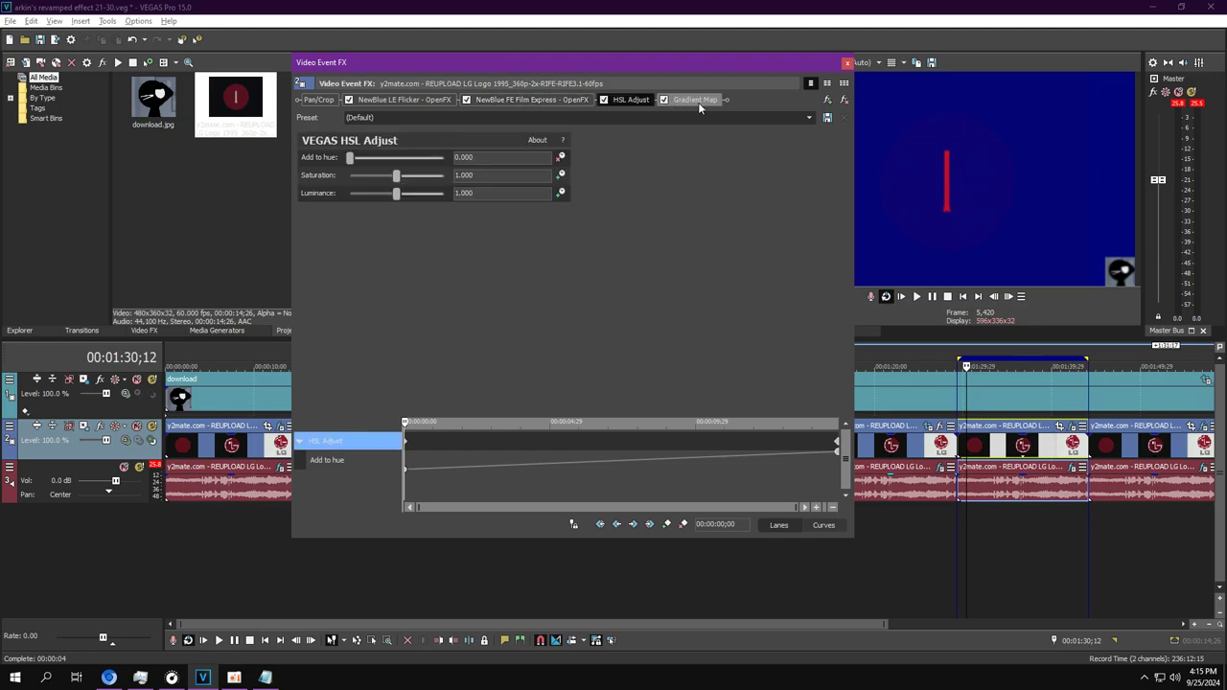
{"action": "left_click_drag", "start_coordinate": [479, 460], "coordinate": [829, 466]}
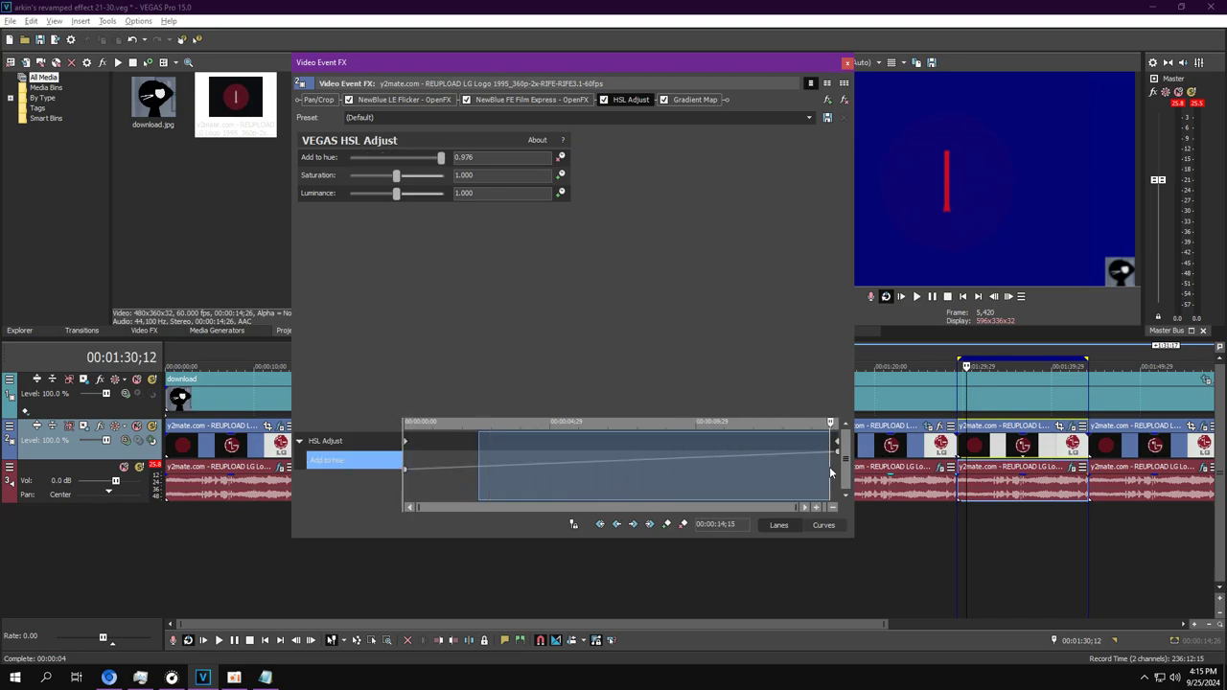
{"action": "left_click", "coordinate": [829, 466]}
{"action": "left_click", "coordinate": [695, 100]}
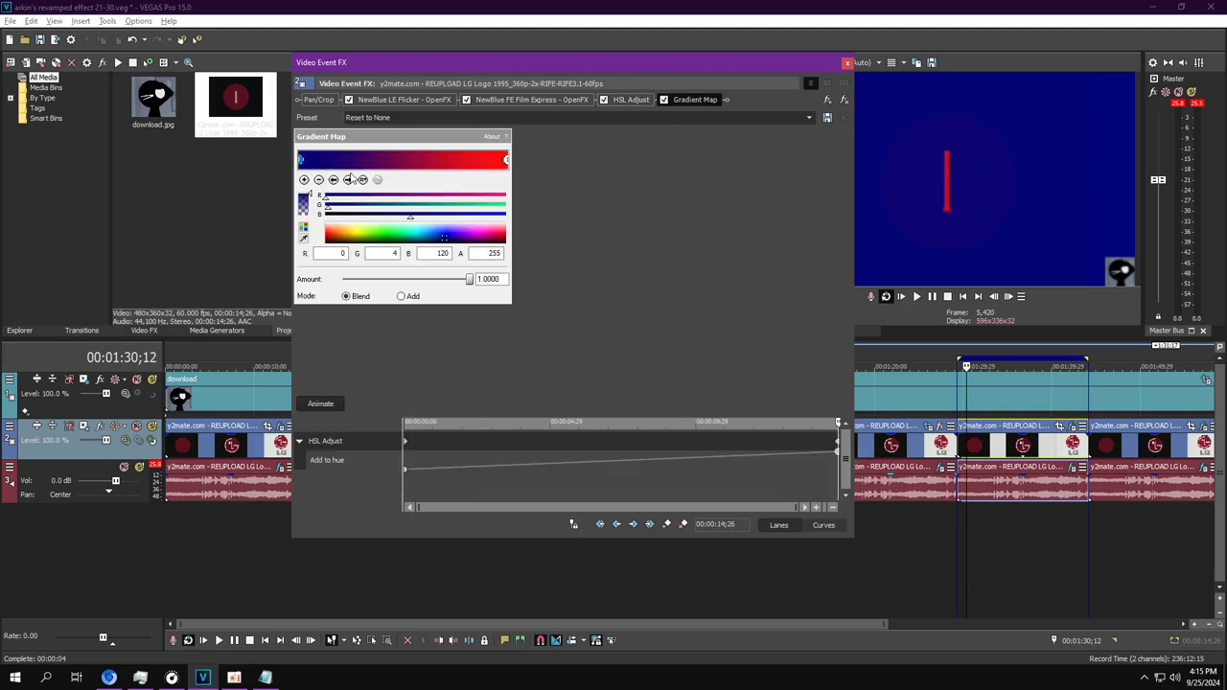
{"action": "left_click", "coordinate": [349, 181]}
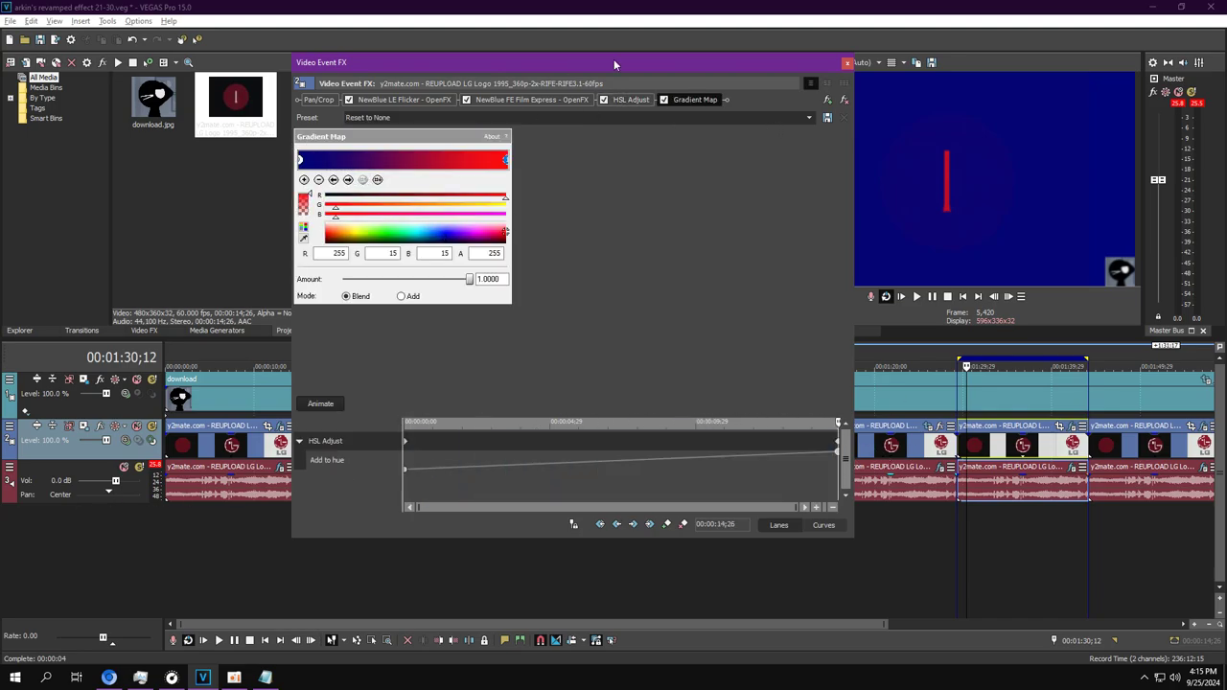
{"action": "left_click", "coordinate": [846, 63]}
Step: Review the seventh clip's Orange Vocoder audio effect, close the audio effects window, and play the clip from its start
{"action": "left_click", "coordinate": [1071, 471]}
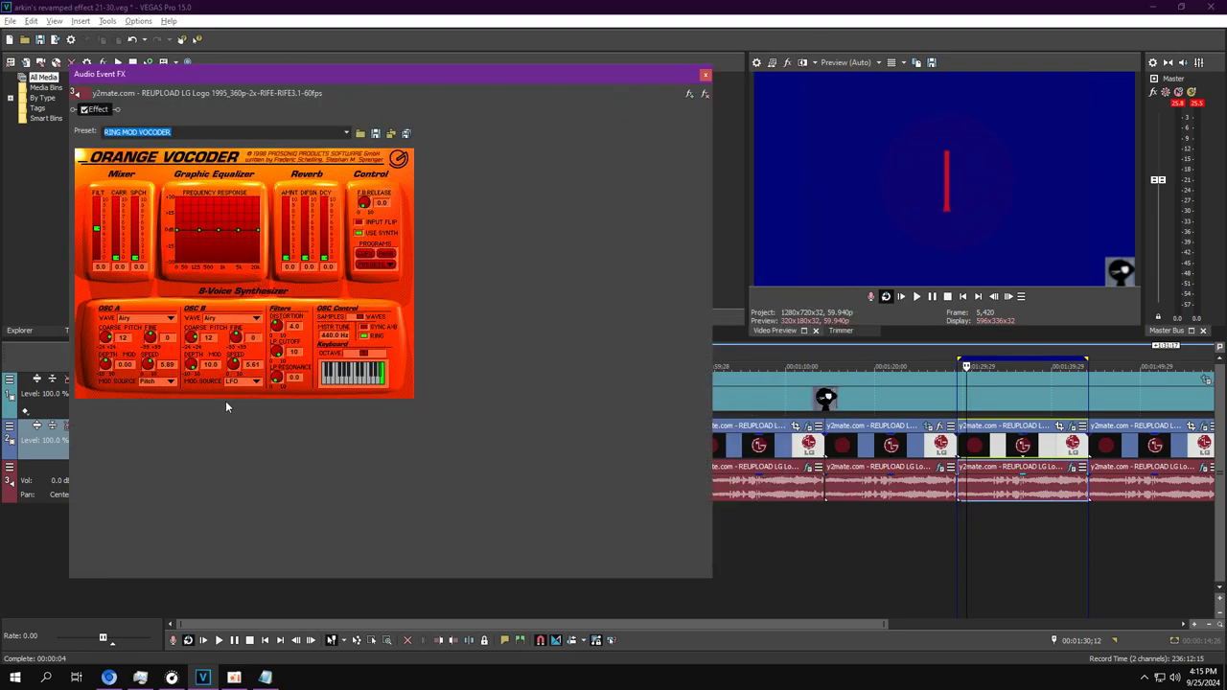
{"action": "left_click", "coordinate": [704, 74]}
{"action": "left_click", "coordinate": [964, 547]}
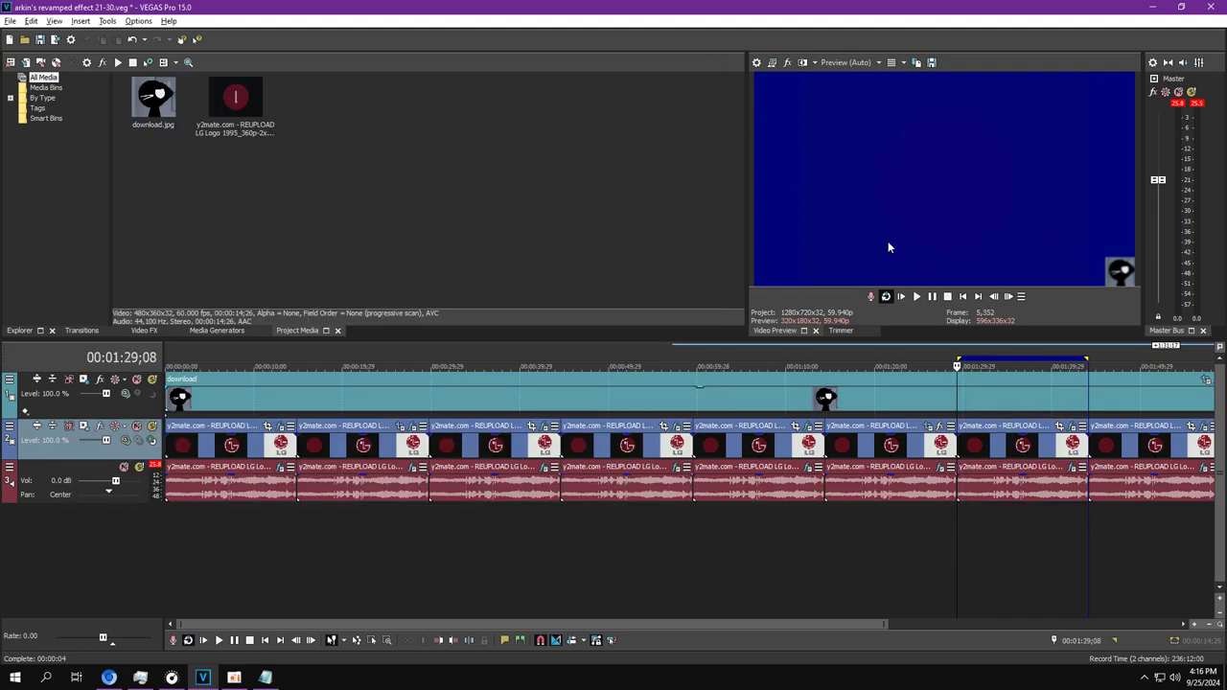
{"action": "left_click", "coordinate": [917, 296]}
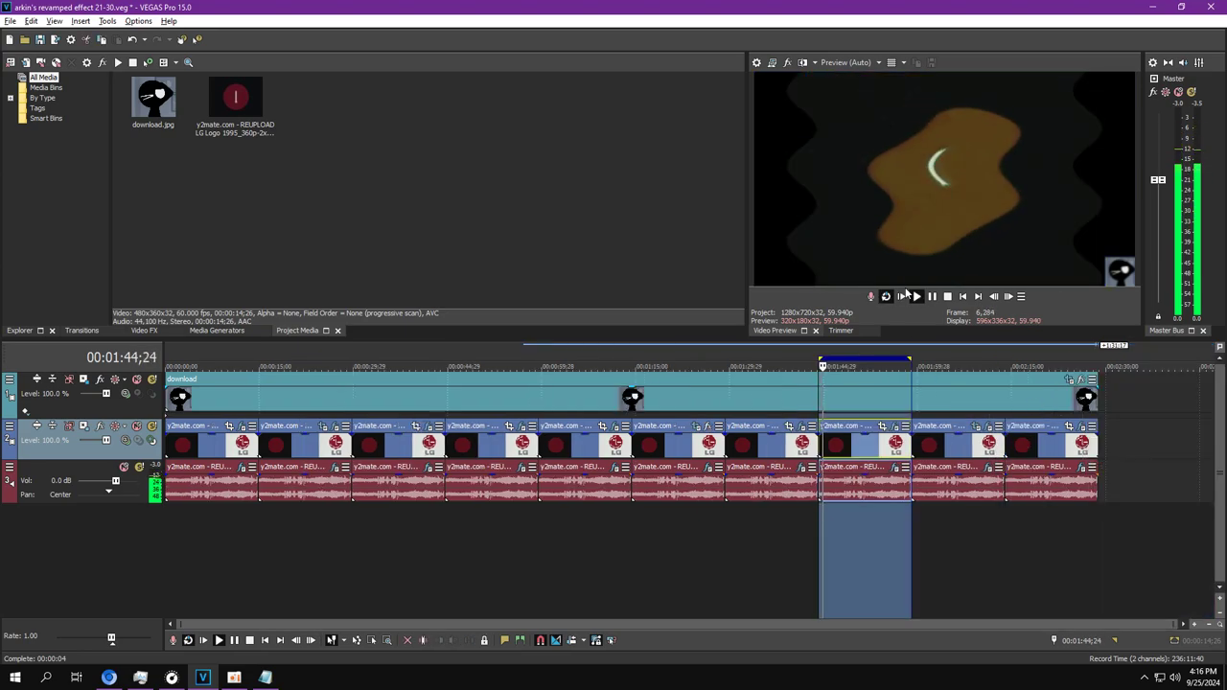
Step: Pause playback, open the eighth clip's video effects, and review the Wave and Color Corrector settings
{"action": "left_click", "coordinate": [931, 297]}
{"action": "left_click", "coordinate": [893, 426]}
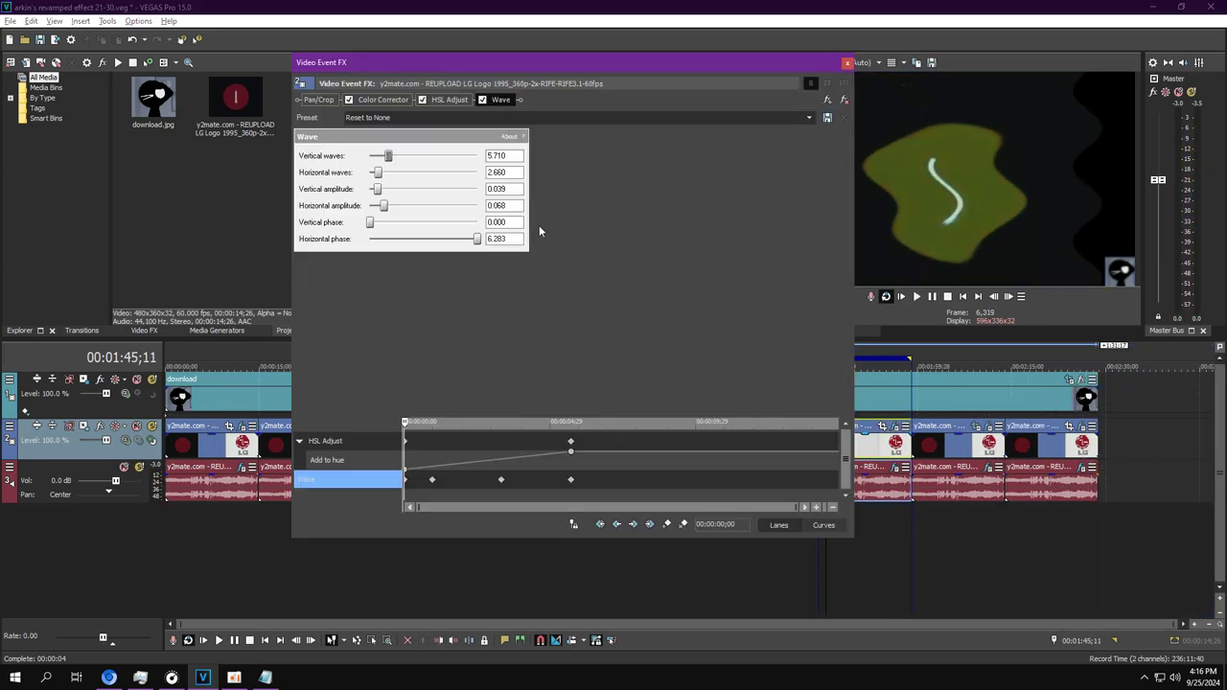
{"action": "left_click", "coordinate": [383, 100]}
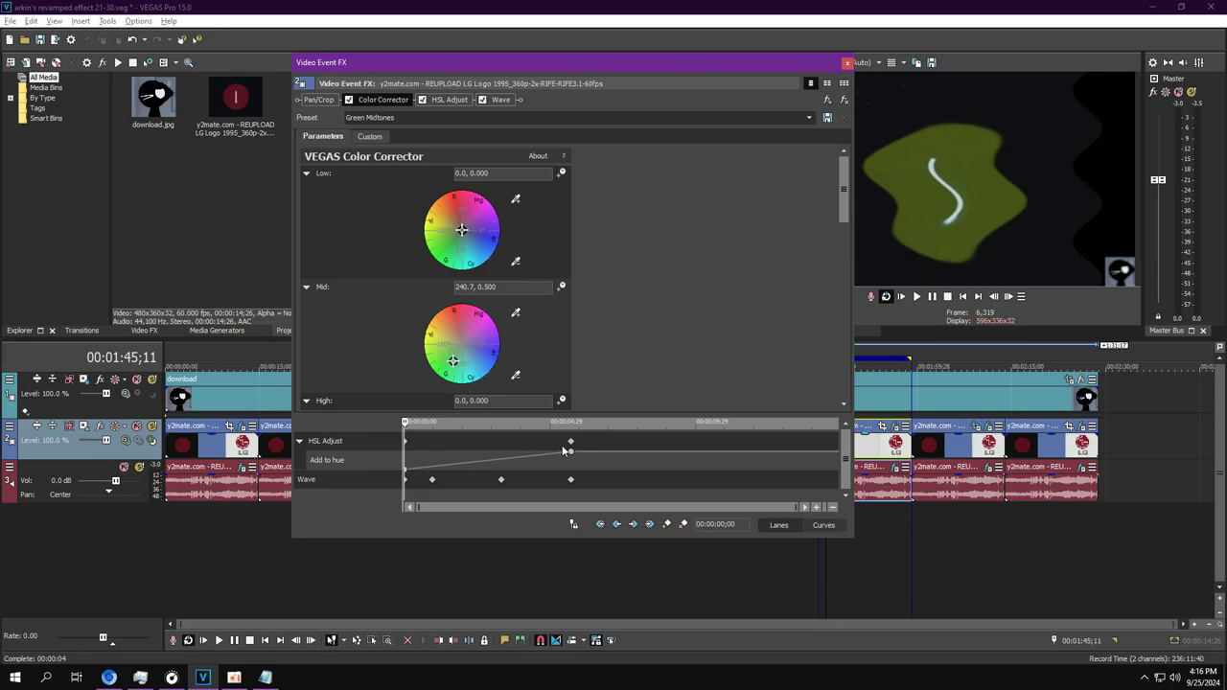
Step: Spread the eighth clip's Wave keyframes across its full length and move the last HSL Adjust hue keyframe to the clip's end
{"action": "left_click_drag", "start_coordinate": [569, 486], "coordinate": [623, 485]}
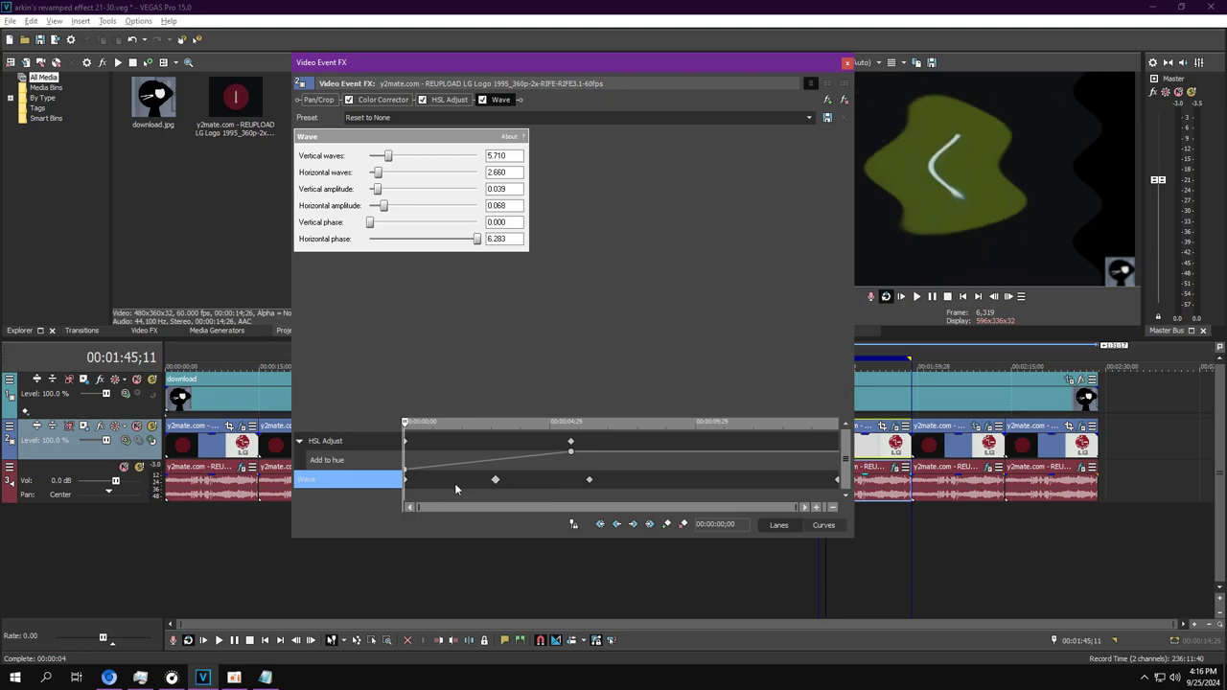
{"action": "left_click_drag", "start_coordinate": [454, 484], "coordinate": [479, 484]}
{"action": "left_click", "coordinate": [403, 484]}
{"action": "left_click", "coordinate": [570, 443]}
{"action": "left_click_drag", "start_coordinate": [570, 444], "coordinate": [742, 450]}
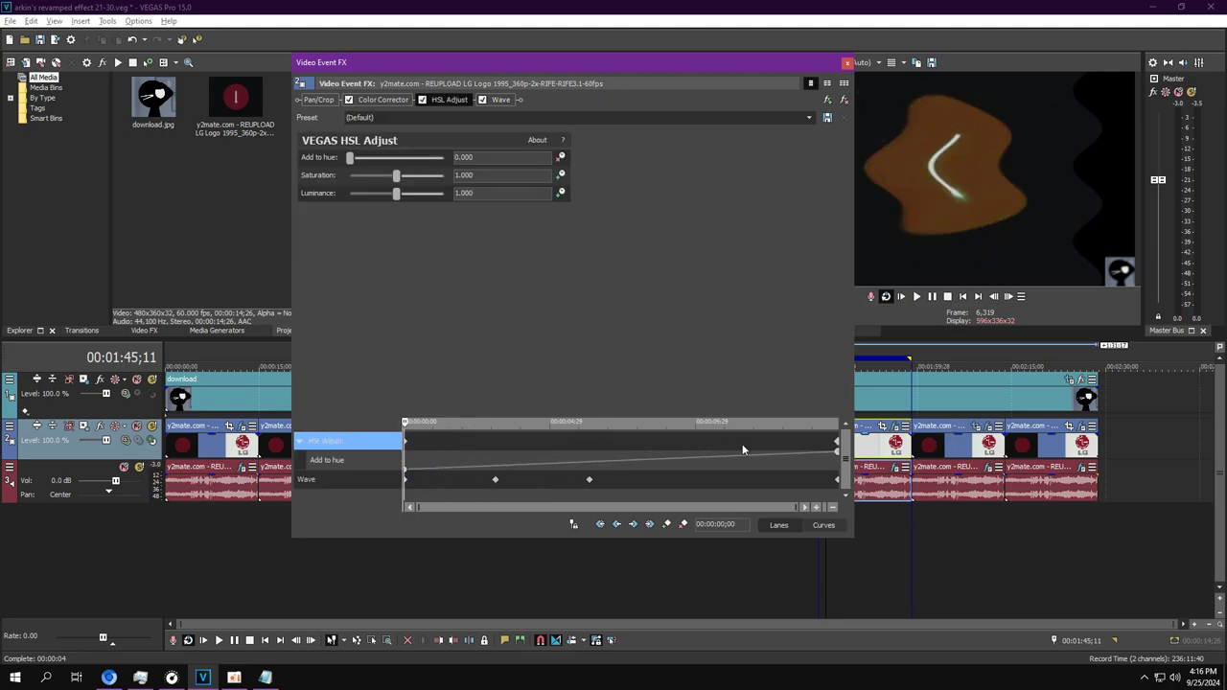
Step: Review the eighth clip's Color Corrector, and the HSL Adjust and Wave settings at the final keyframe
{"action": "left_click", "coordinate": [386, 100]}
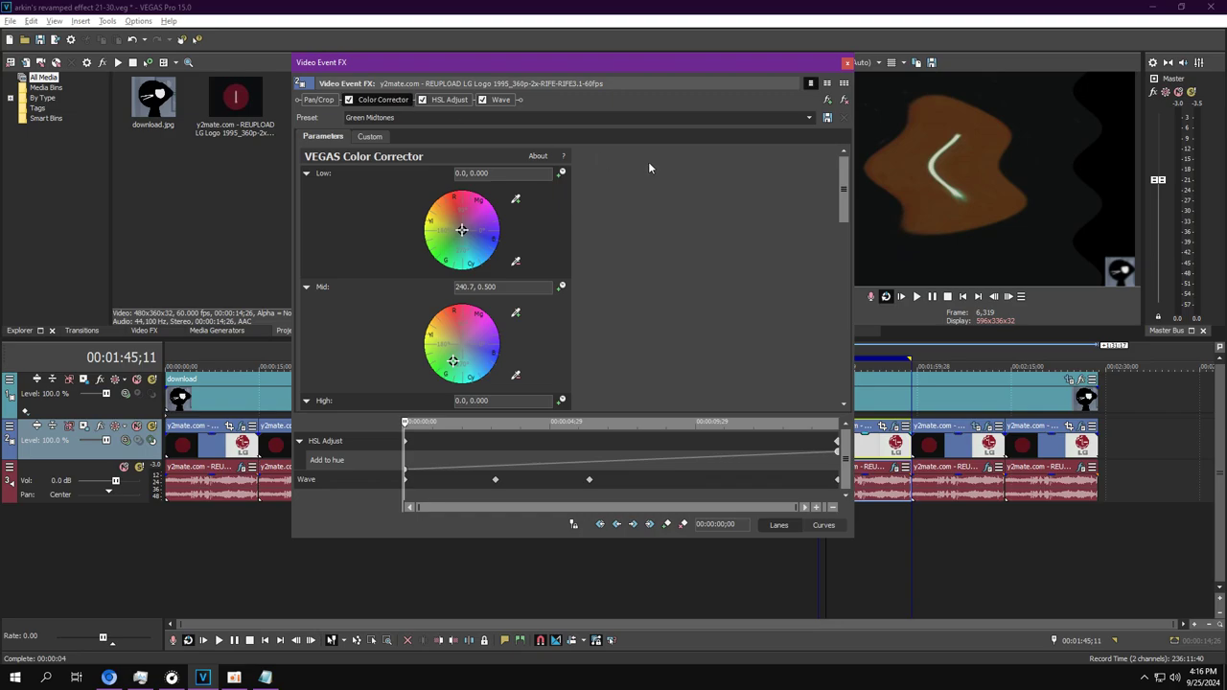
{"action": "left_click", "coordinate": [447, 100]}
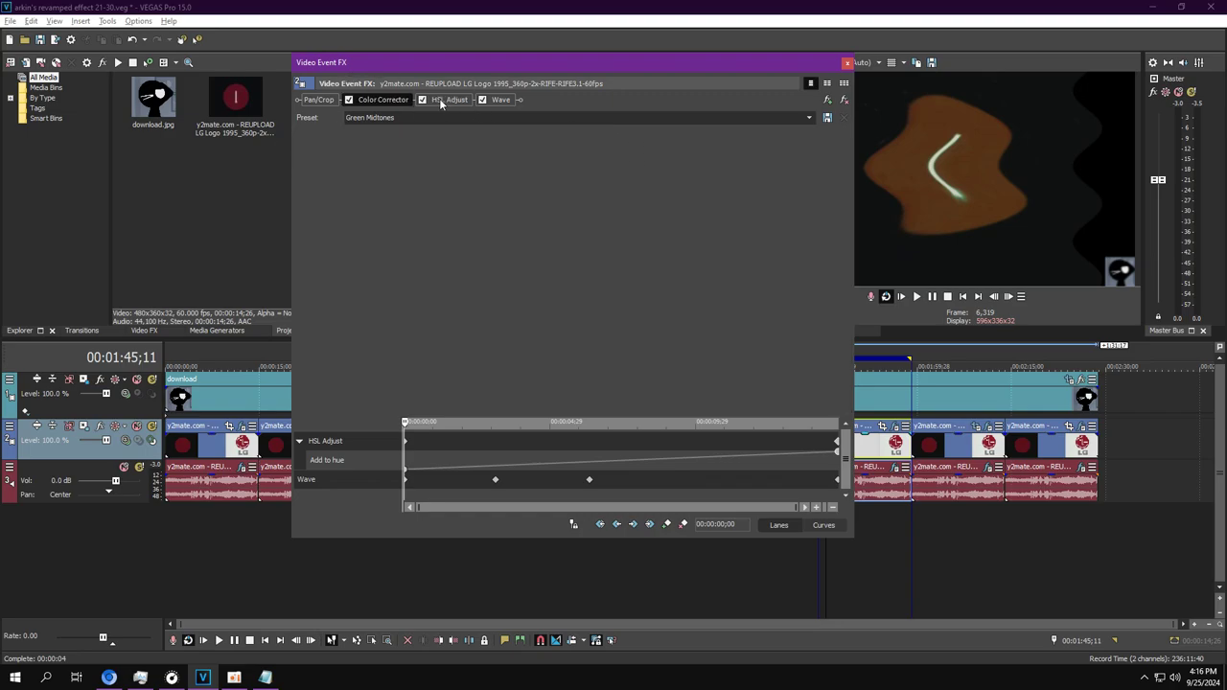
{"action": "left_click_drag", "start_coordinate": [424, 444], "coordinate": [841, 453]}
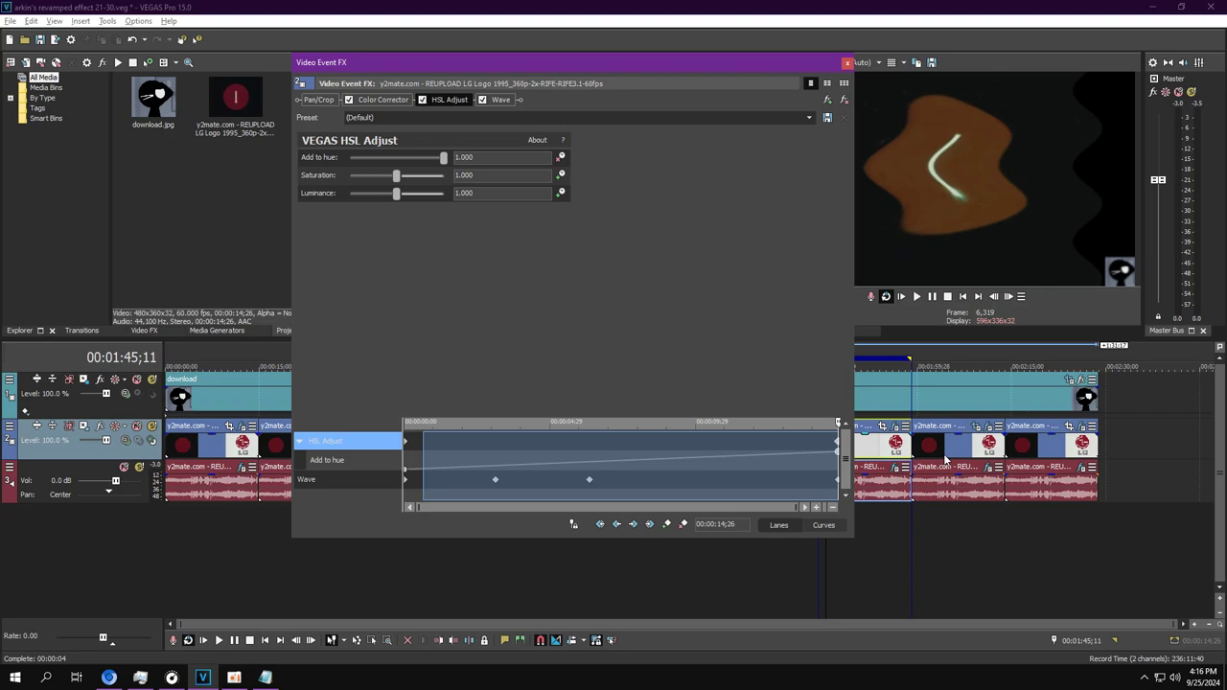
{"action": "left_click", "coordinate": [499, 101]}
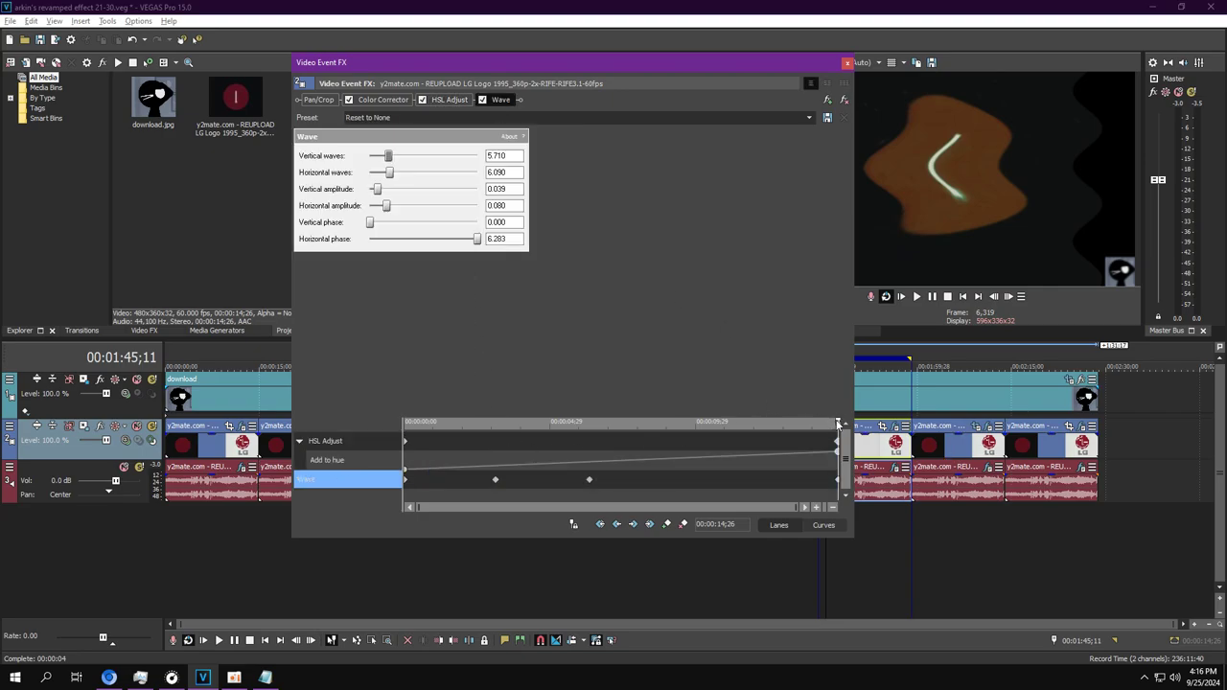
{"action": "mouse_move", "coordinate": [838, 423]}
{"action": "left_mouse_down"}
{"action": "mouse_move", "coordinate": [4, 438]}
{"action": "mouse_move", "coordinate": [379, 422]}
{"action": "mouse_move", "coordinate": [840, 445]}
{"action": "left_mouse_up"}
{"action": "left_click", "coordinate": [651, 482]}
Step: Play the eighth clip from its start, close its video effects window, and review its Vibrato audio effect
{"action": "left_click", "coordinate": [818, 578]}
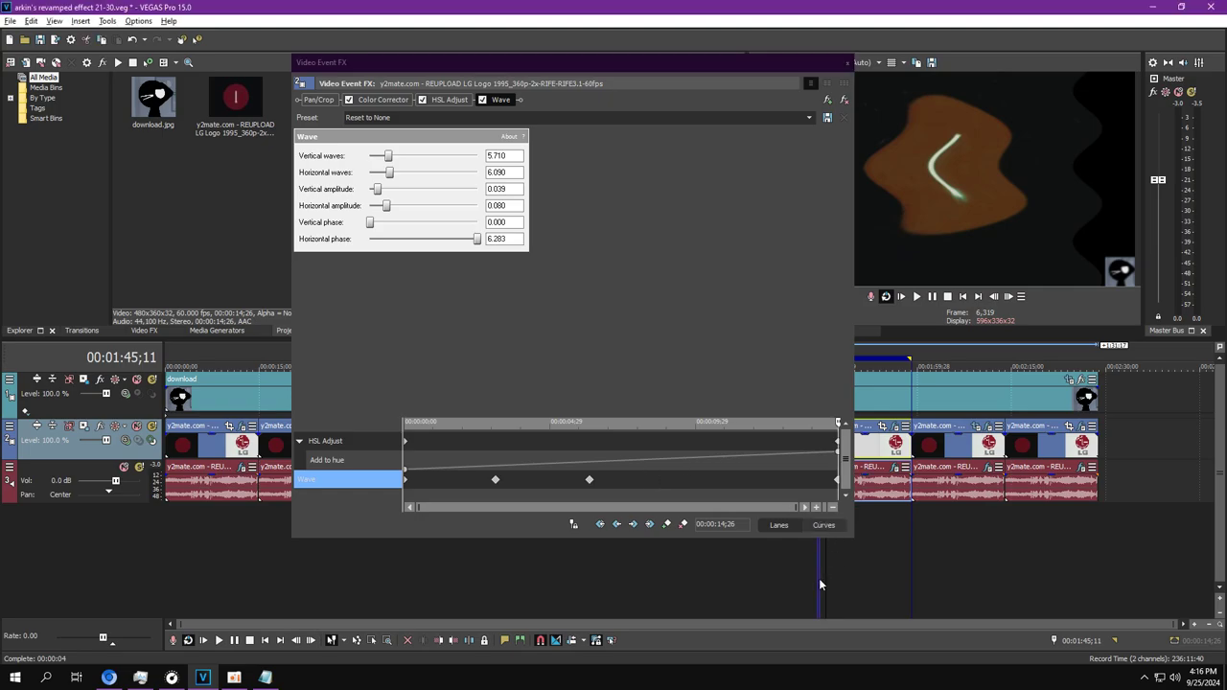
{"action": "left_click", "coordinate": [919, 298]}
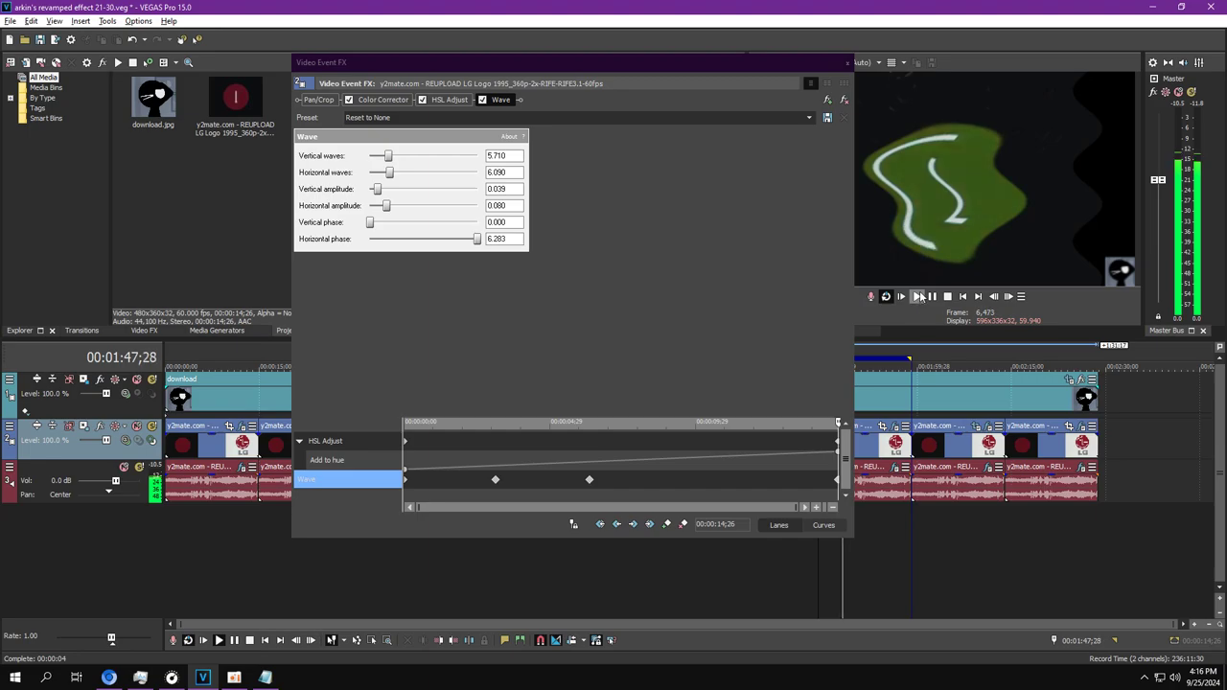
{"action": "left_click", "coordinate": [847, 62]}
{"action": "left_click", "coordinate": [901, 465]}
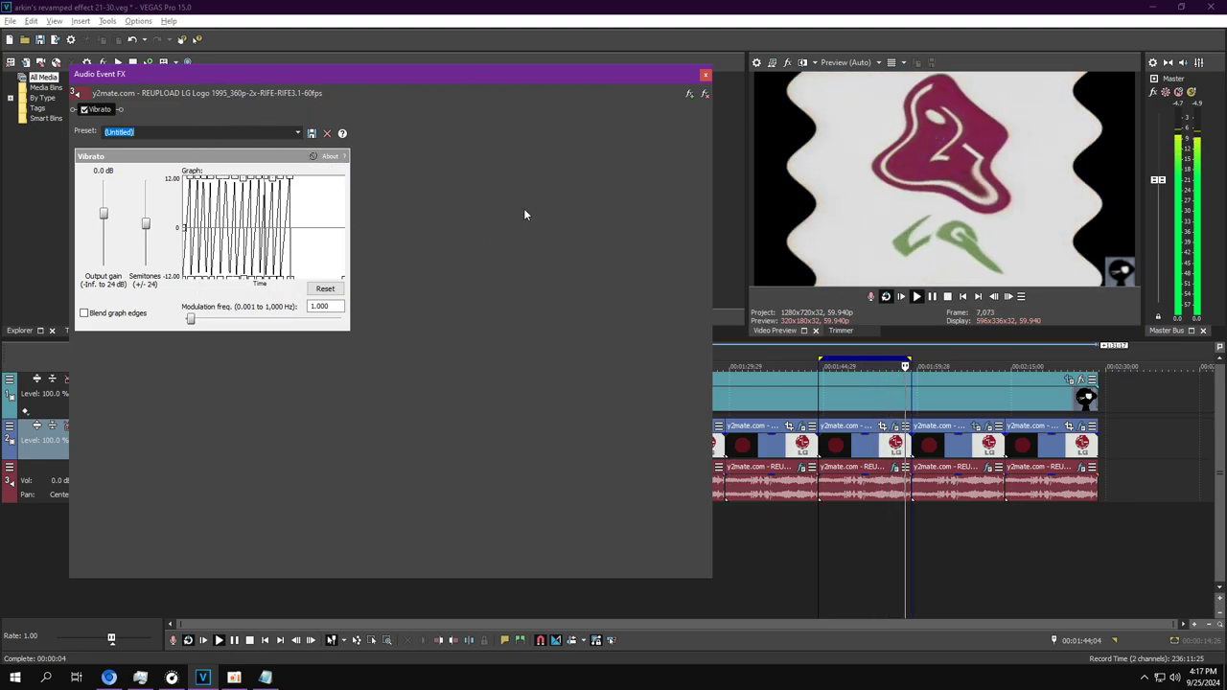
Step: Preview the ninth clip, open its Pan/Crop settings, and move the second Position keyframe to the clip's end
{"action": "double_click", "coordinate": [952, 454]}
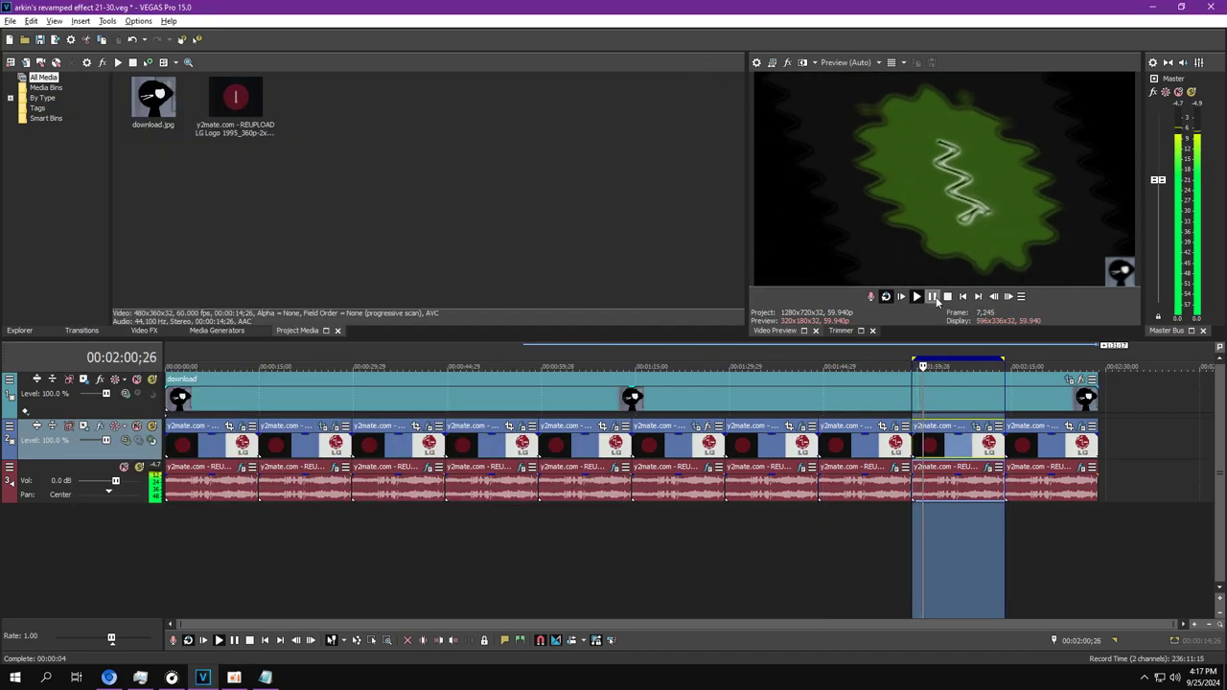
{"action": "left_click", "coordinate": [975, 426]}
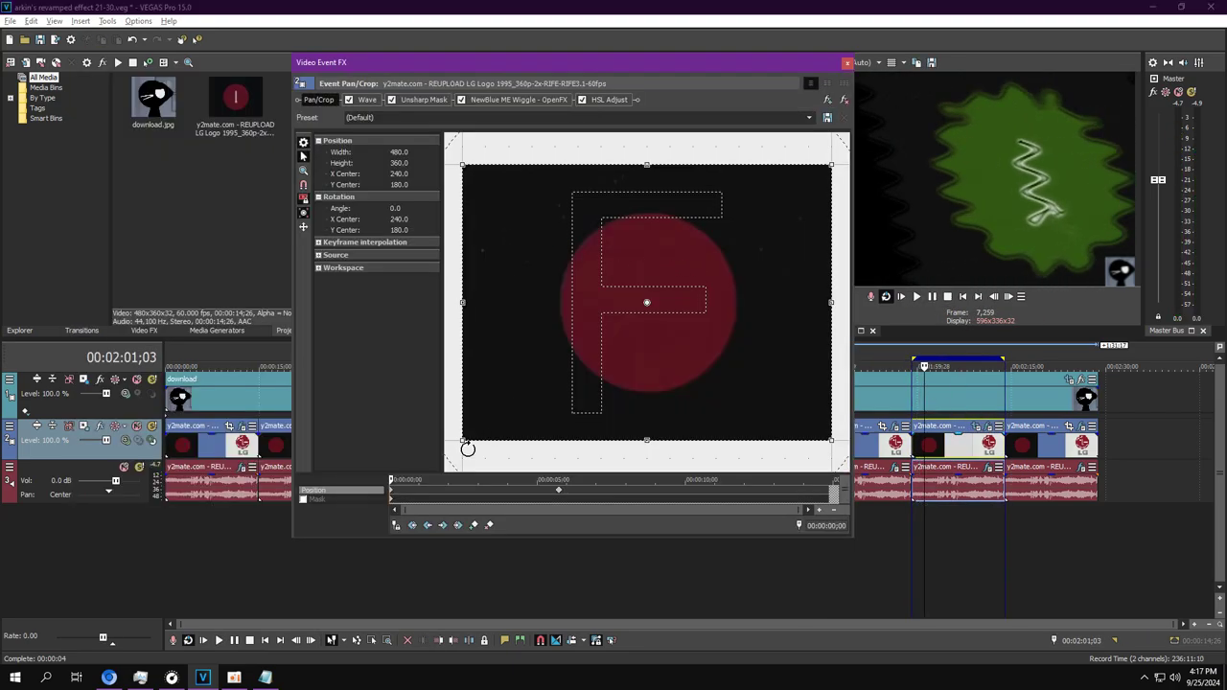
{"action": "left_click", "coordinate": [401, 493]}
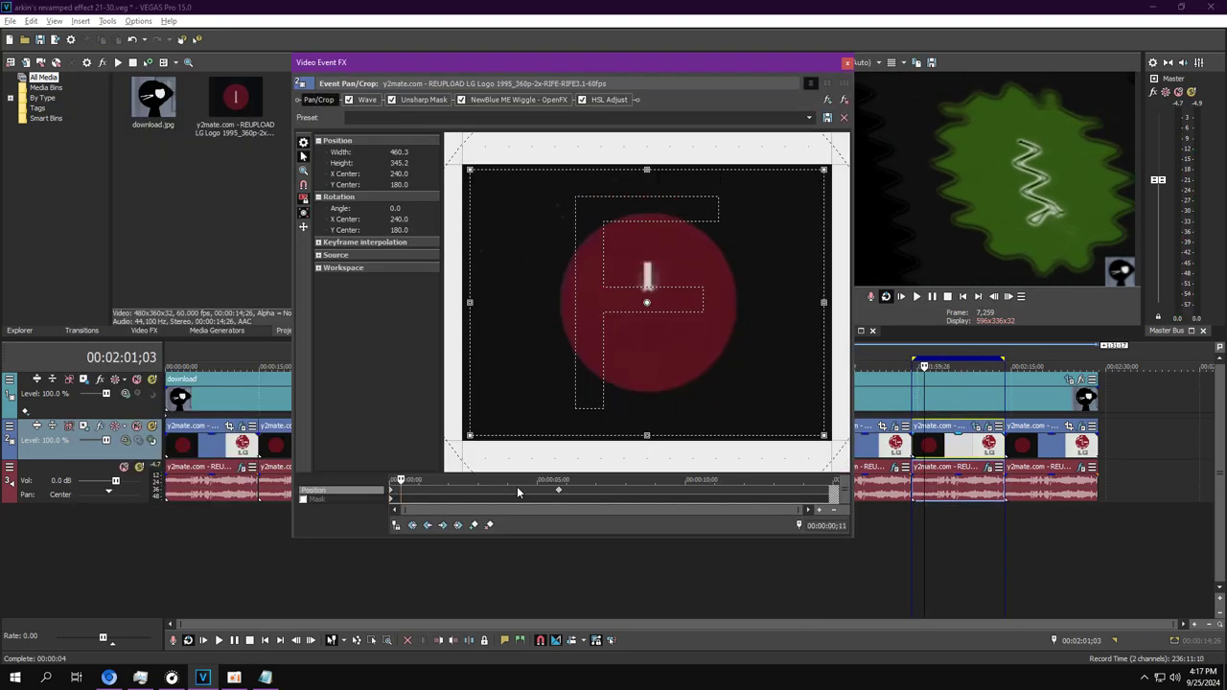
{"action": "left_click", "coordinate": [436, 500]}
{"action": "left_click", "coordinate": [414, 490]}
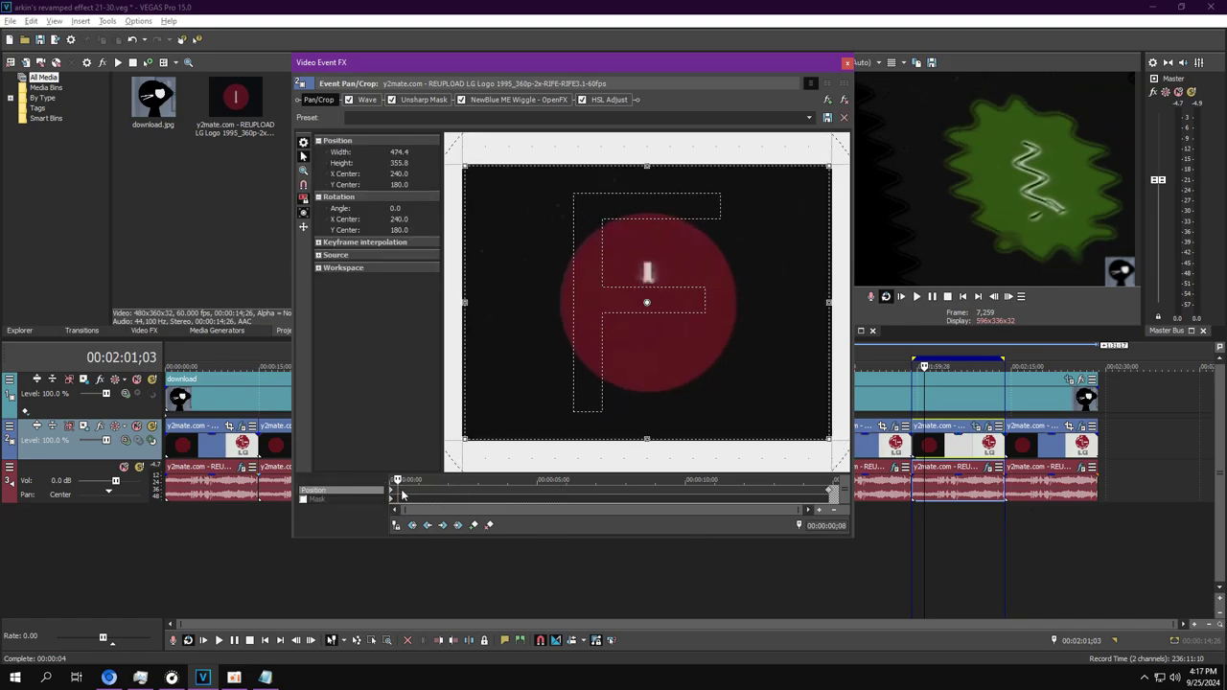
{"action": "left_click_drag", "start_coordinate": [401, 493], "coordinate": [866, 468]}
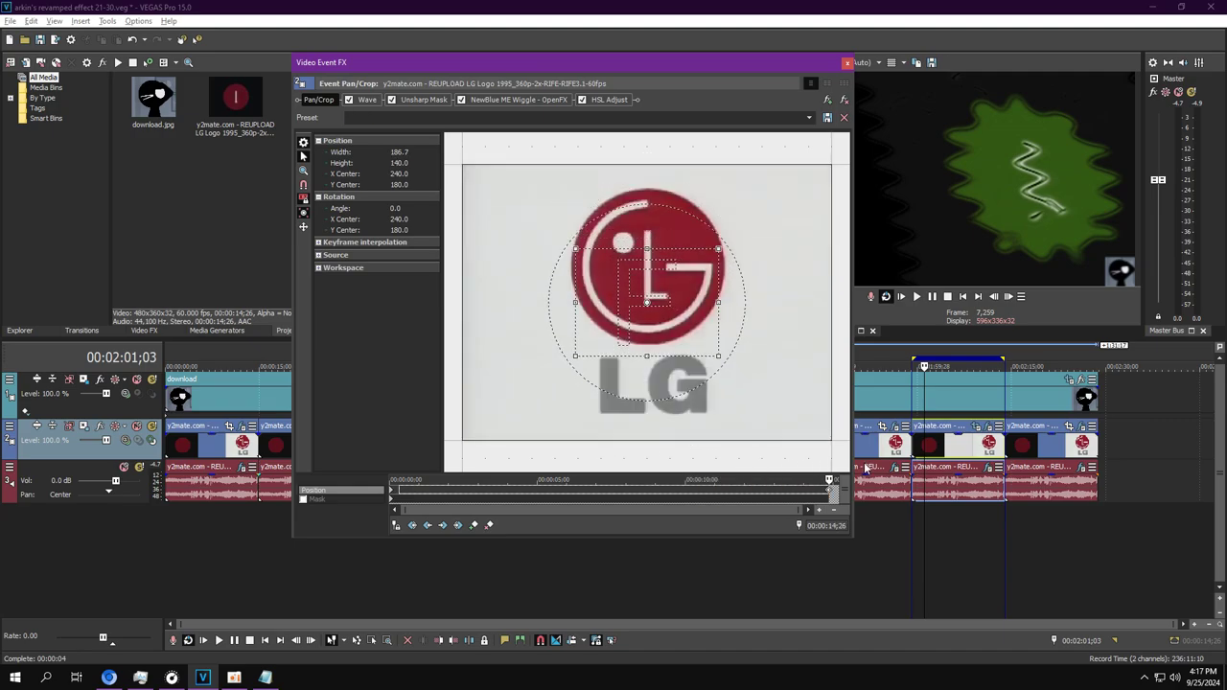
Step: Review the ninth clip's Wave, Unsharp Mask, NewBlue ME Wiggle and HSL Adjust settings, and close the video effects window
{"action": "left_click", "coordinate": [370, 99]}
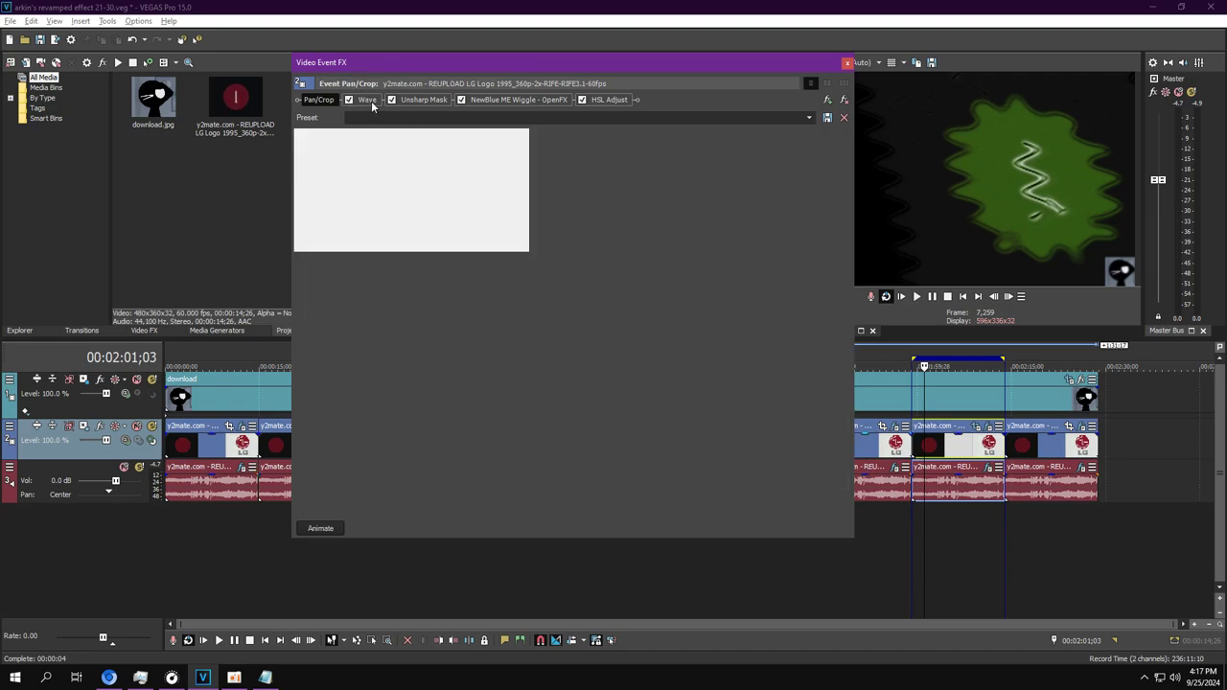
{"action": "left_click", "coordinate": [420, 99]}
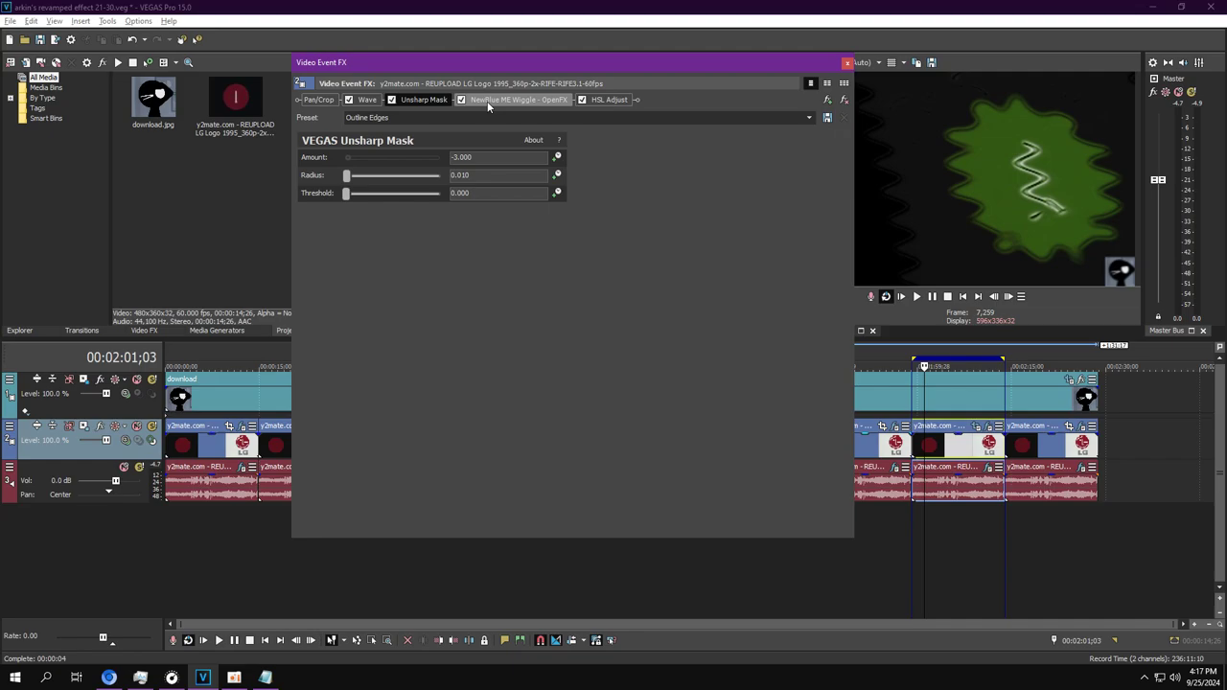
{"action": "left_click", "coordinate": [518, 100]}
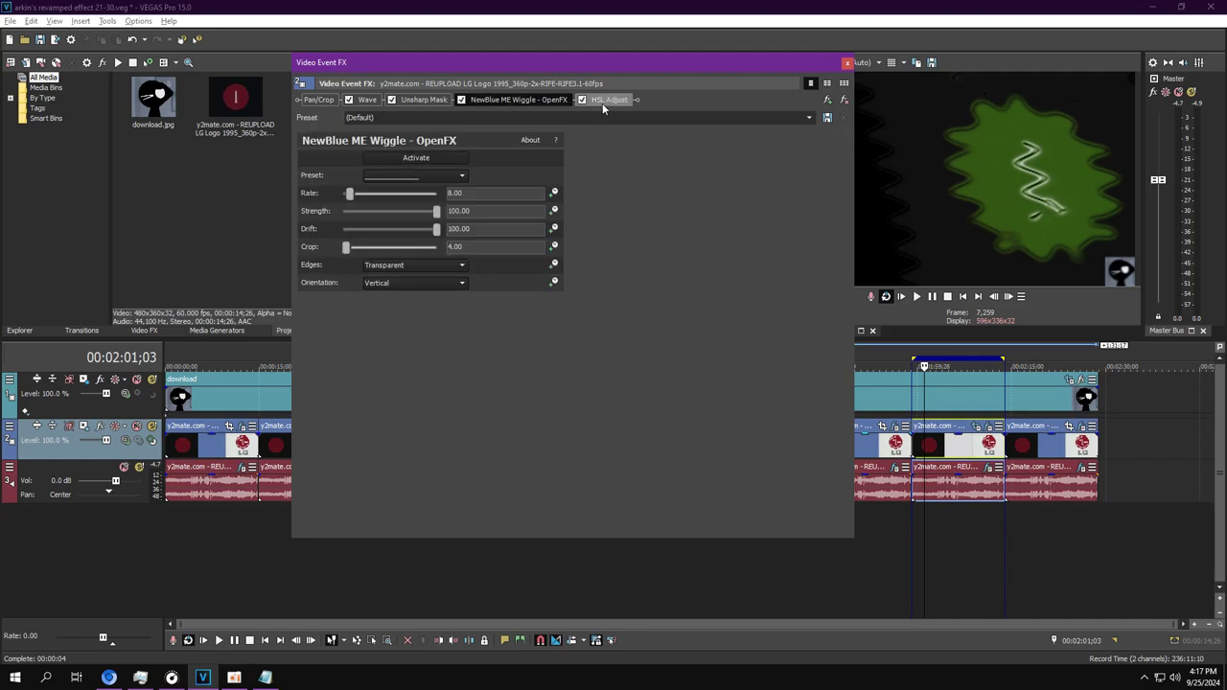
{"action": "left_click", "coordinate": [602, 102]}
{"action": "left_click", "coordinate": [522, 103]}
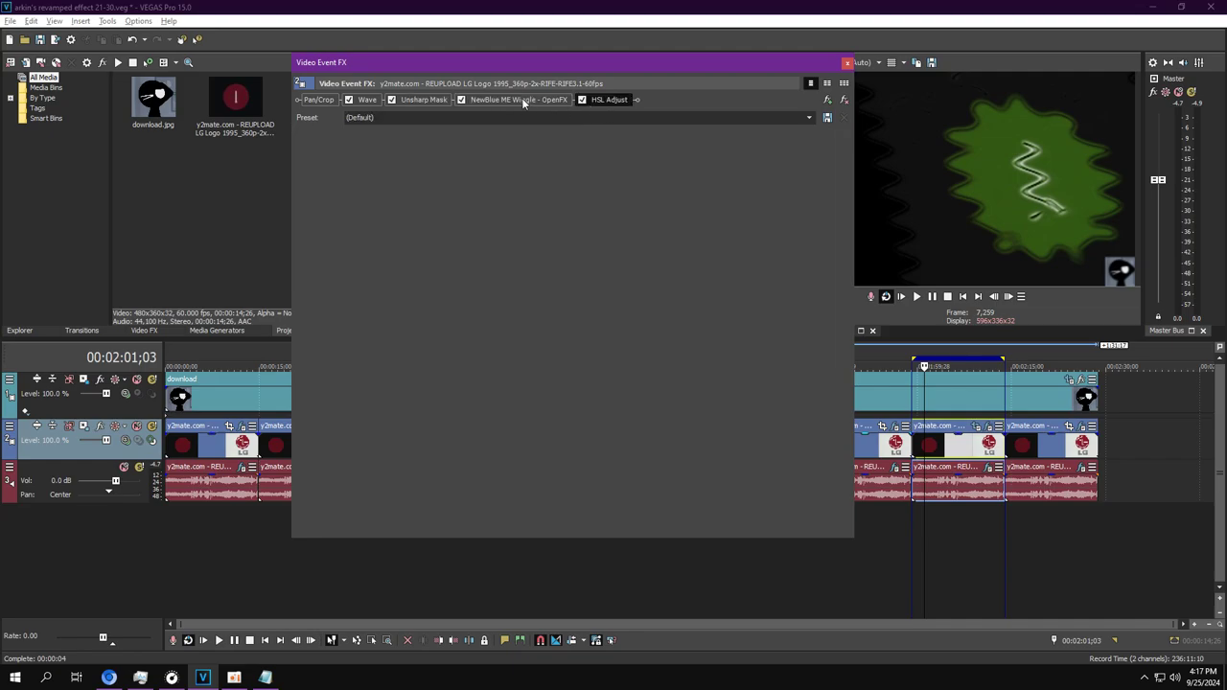
{"action": "left_click", "coordinate": [609, 100]}
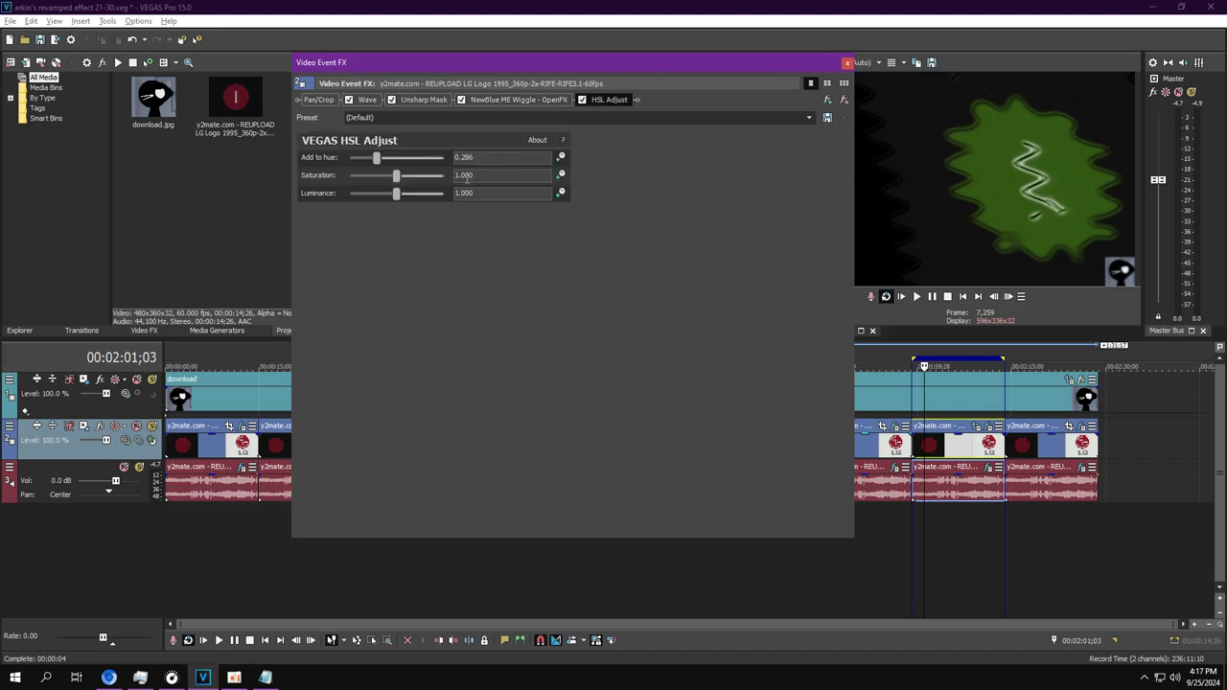
{"action": "left_click", "coordinate": [844, 64]}
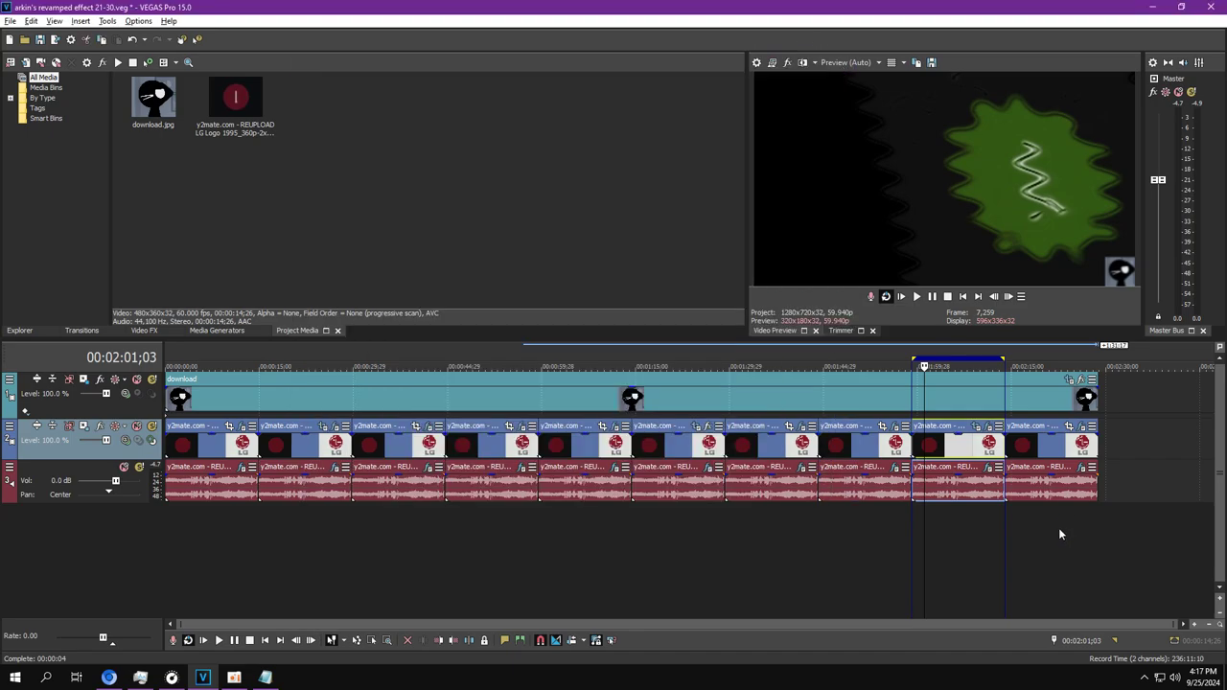
Step: Enable ExpressFX Time Stretch in the ninth clip's audio effects, replay the clip from its start, and close the audio effects window
{"action": "left_click", "coordinate": [990, 468]}
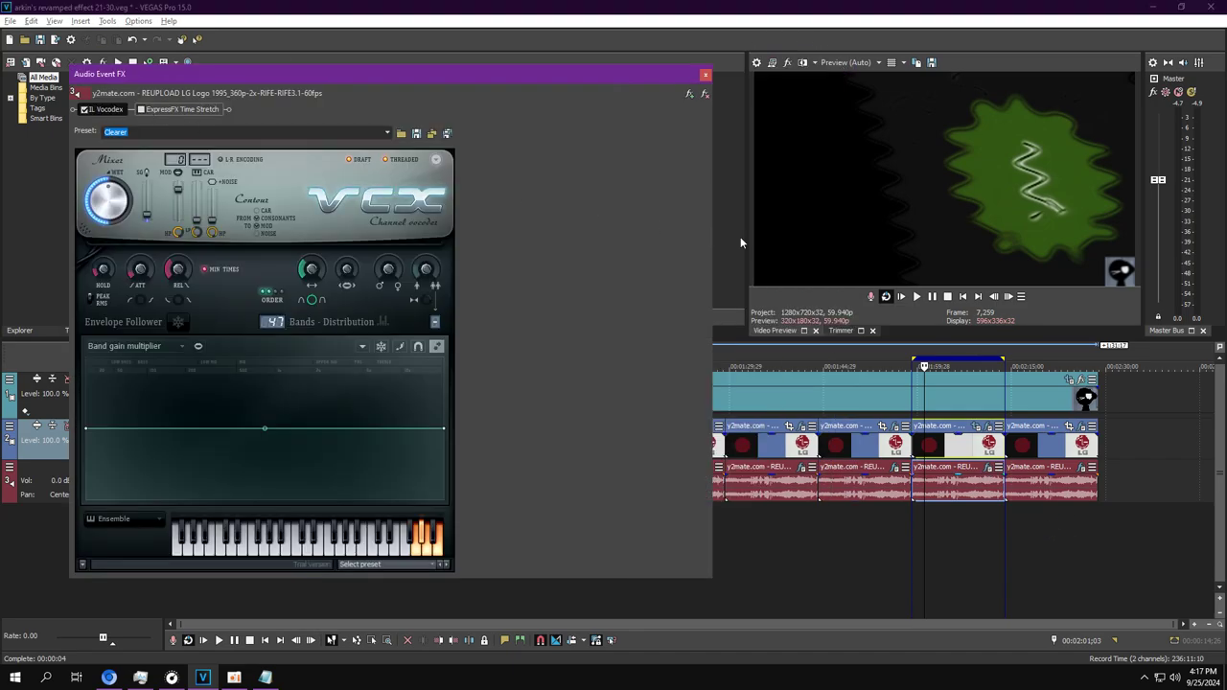
{"action": "left_click", "coordinate": [932, 298]}
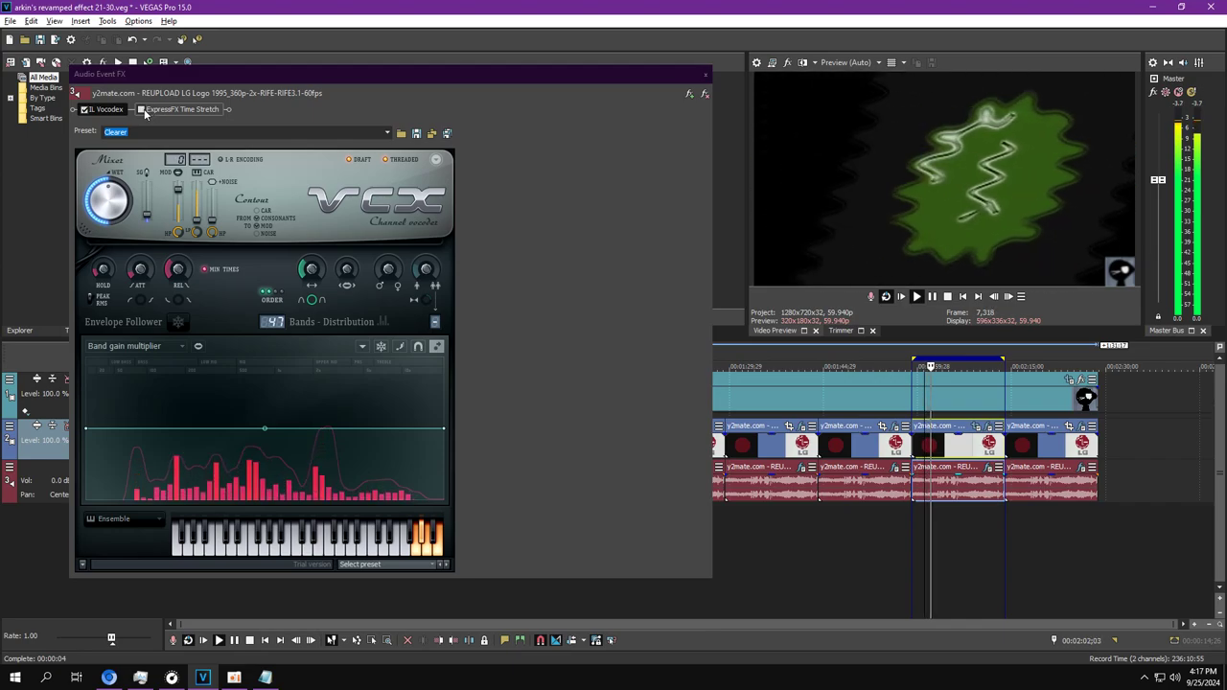
{"action": "left_click", "coordinate": [168, 110]}
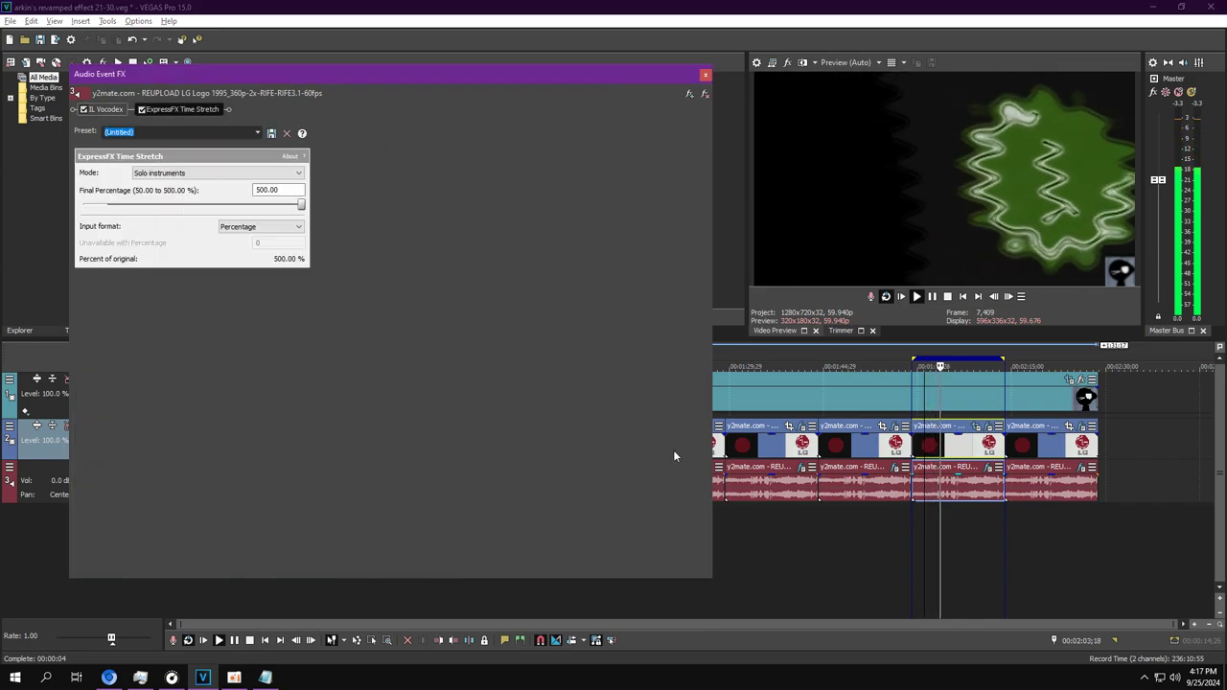
{"action": "left_click", "coordinate": [909, 526]}
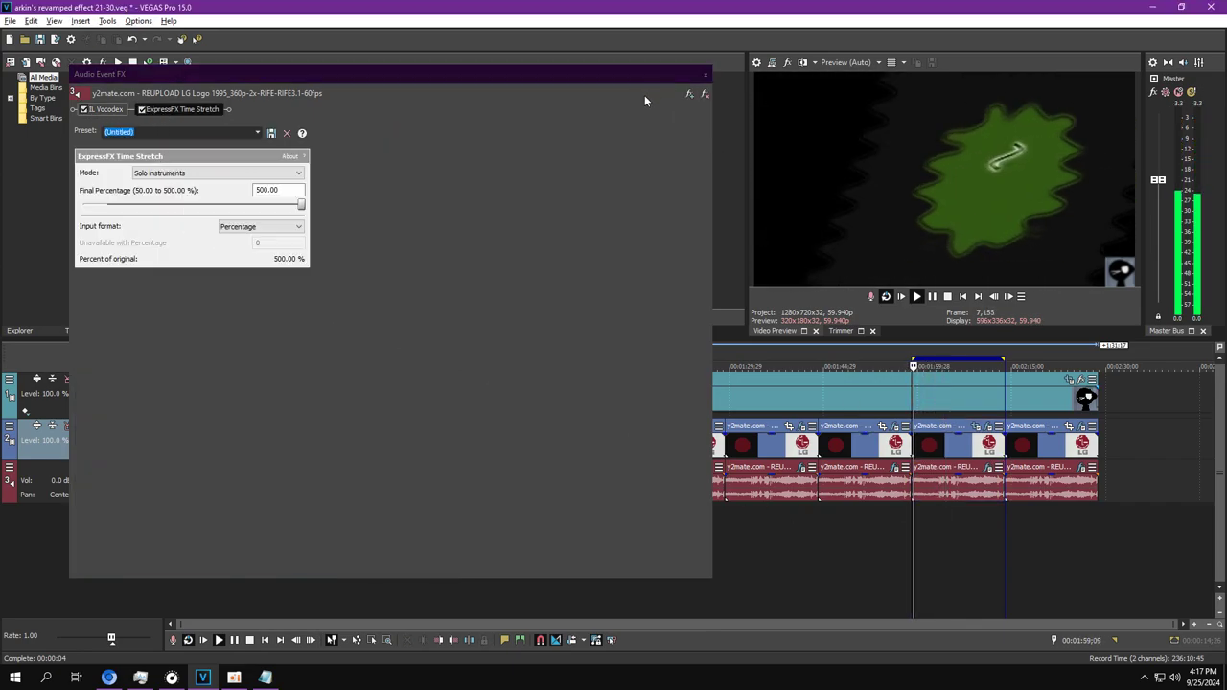
{"action": "left_click", "coordinate": [705, 75]}
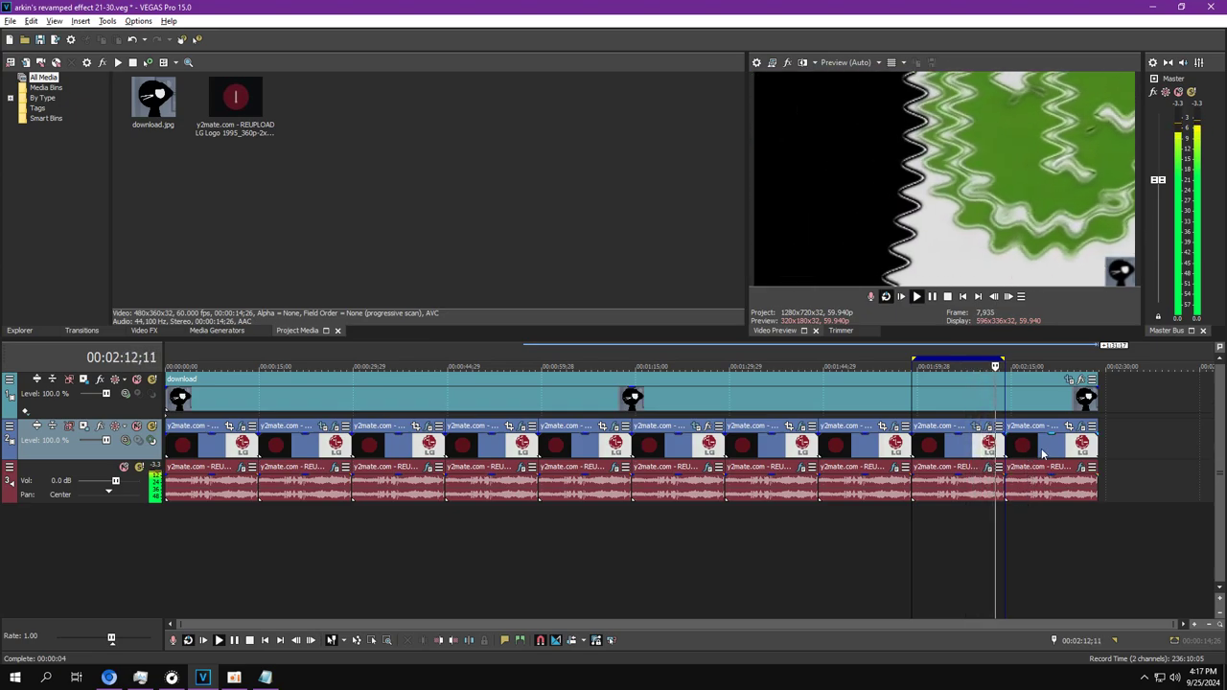
Step: Preview the tenth clip, open its video effects, and move the second Mirror center keyframe to the clip's end
{"action": "double_click", "coordinate": [1049, 386]}
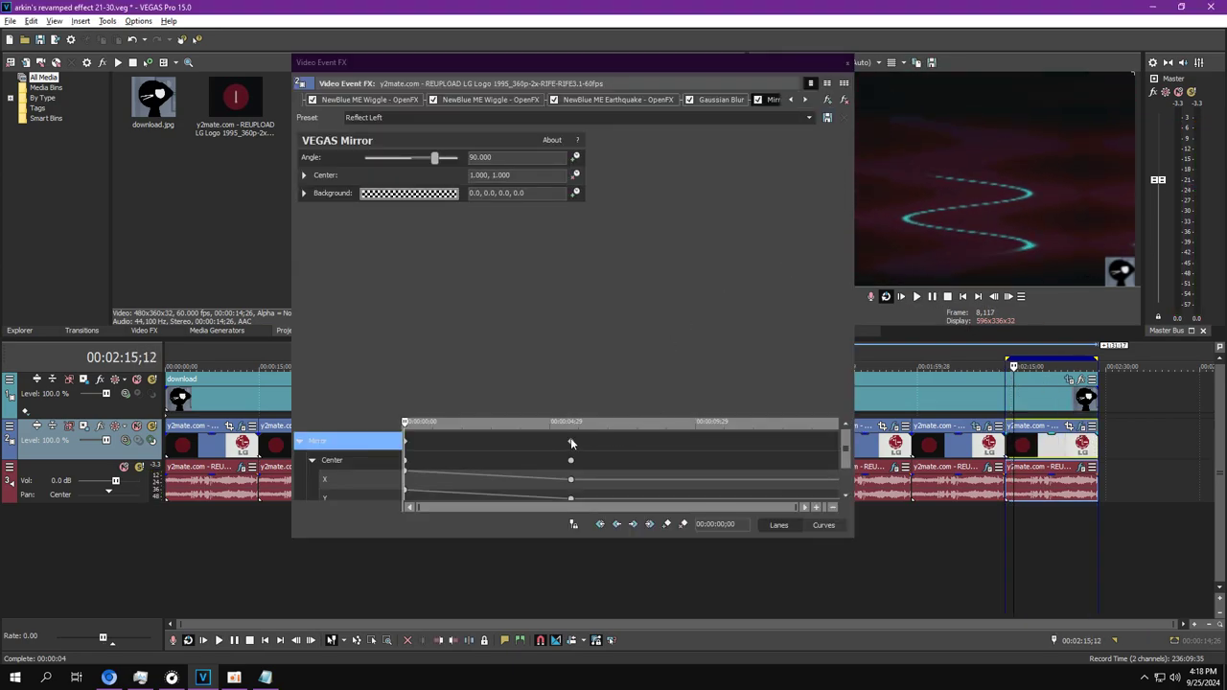
{"action": "left_click_drag", "start_coordinate": [570, 442], "coordinate": [911, 442]}
{"action": "scroll", "coordinate": [846, 440], "scroll_direction": "down", "scroll_amount": 1}
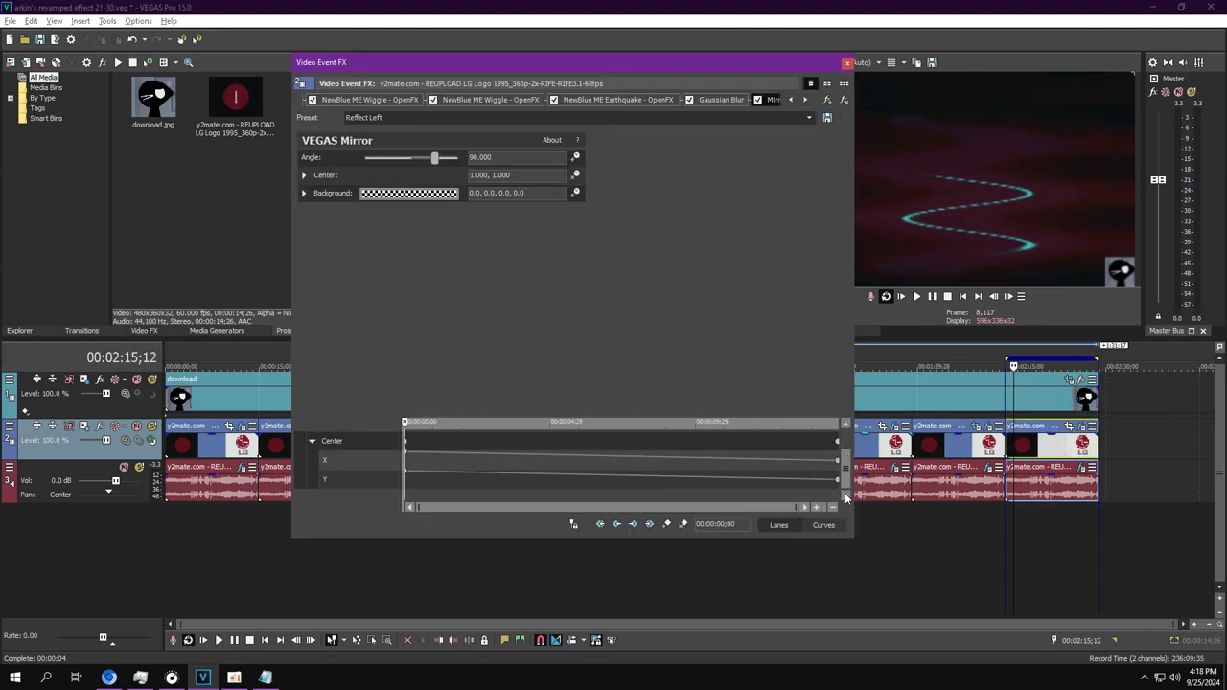
{"action": "scroll", "coordinate": [834, 460], "scroll_direction": "up", "scroll_amount": 1}
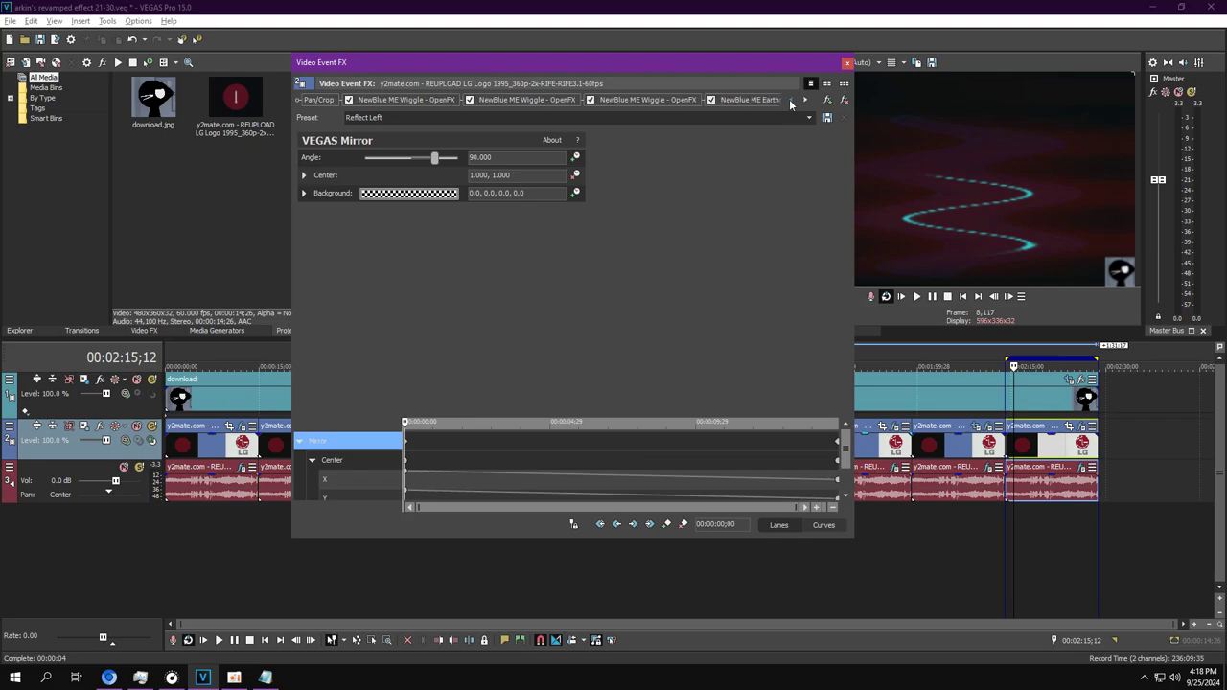
Step: Review the tenth clip's three NewBlue ME Wiggle effects, the NewBlue ME Earthquake effect and the Gaussian Blur settings
{"action": "left_click", "coordinate": [437, 101]}
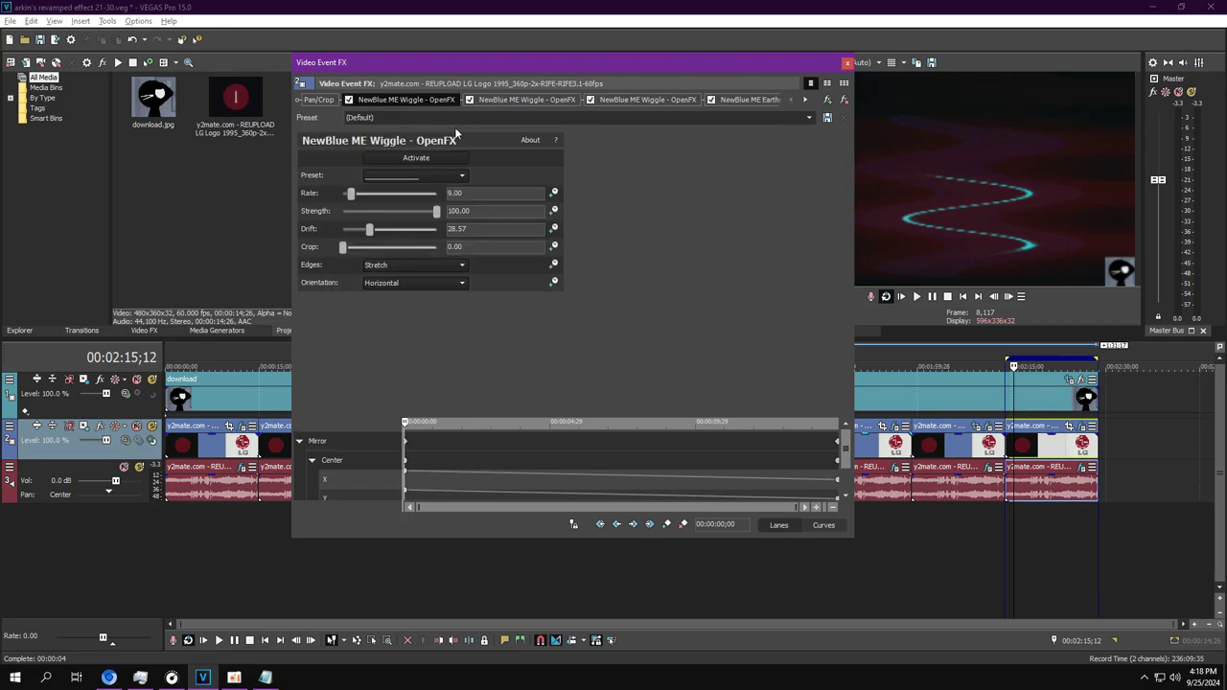
{"action": "left_click", "coordinate": [553, 103]}
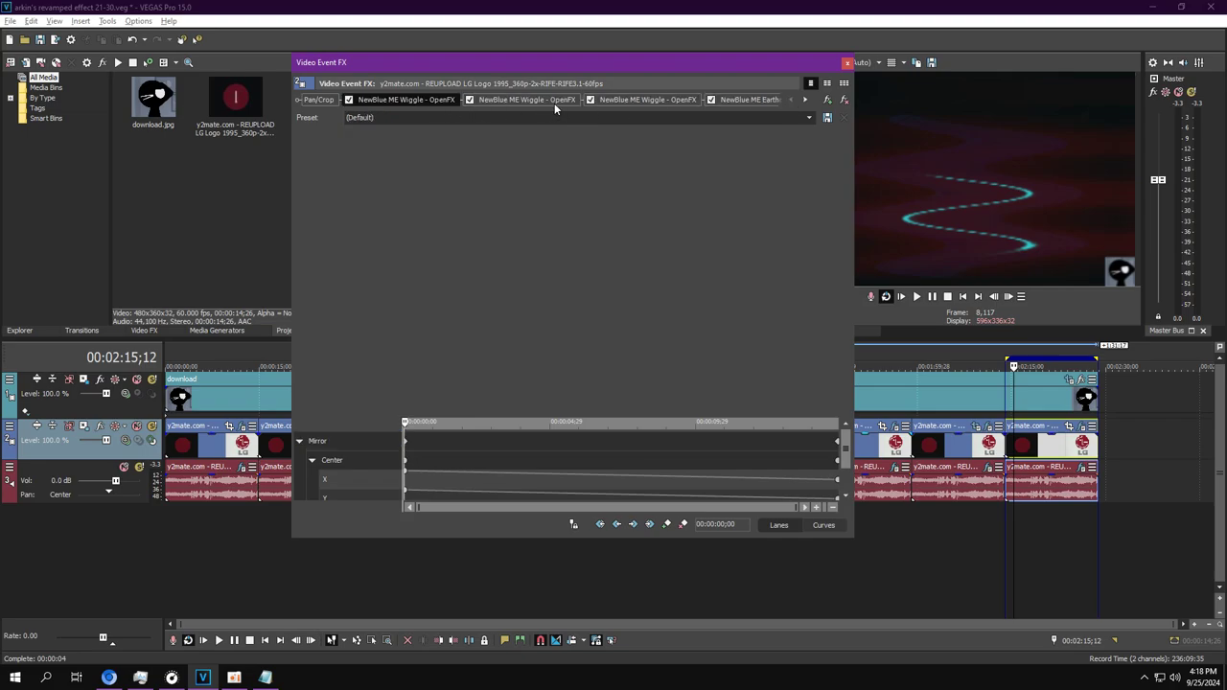
{"action": "left_click", "coordinate": [659, 102]}
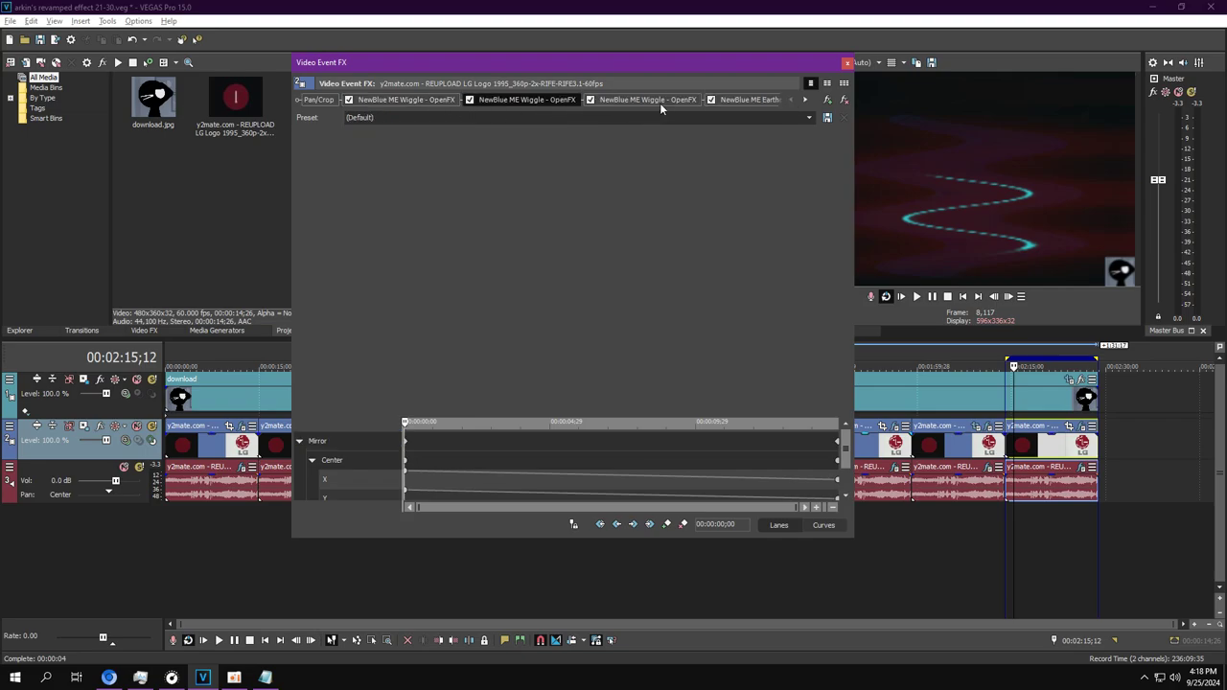
{"action": "left_click", "coordinate": [735, 100]}
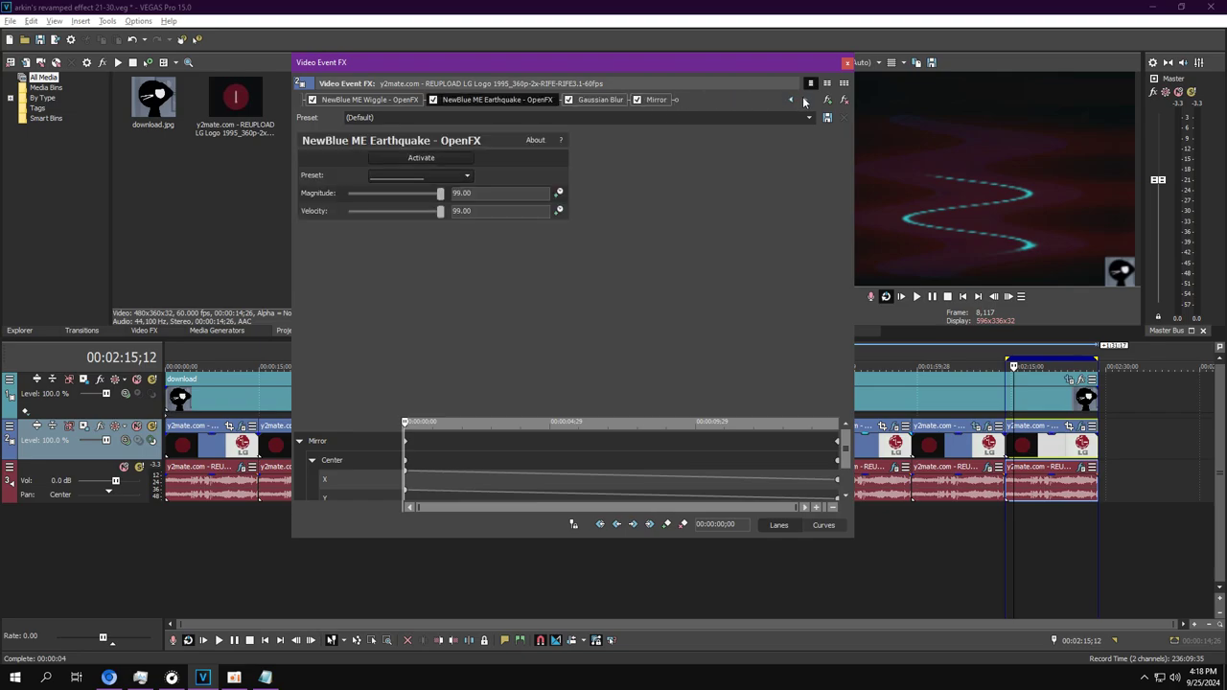
{"action": "left_click", "coordinate": [622, 100]}
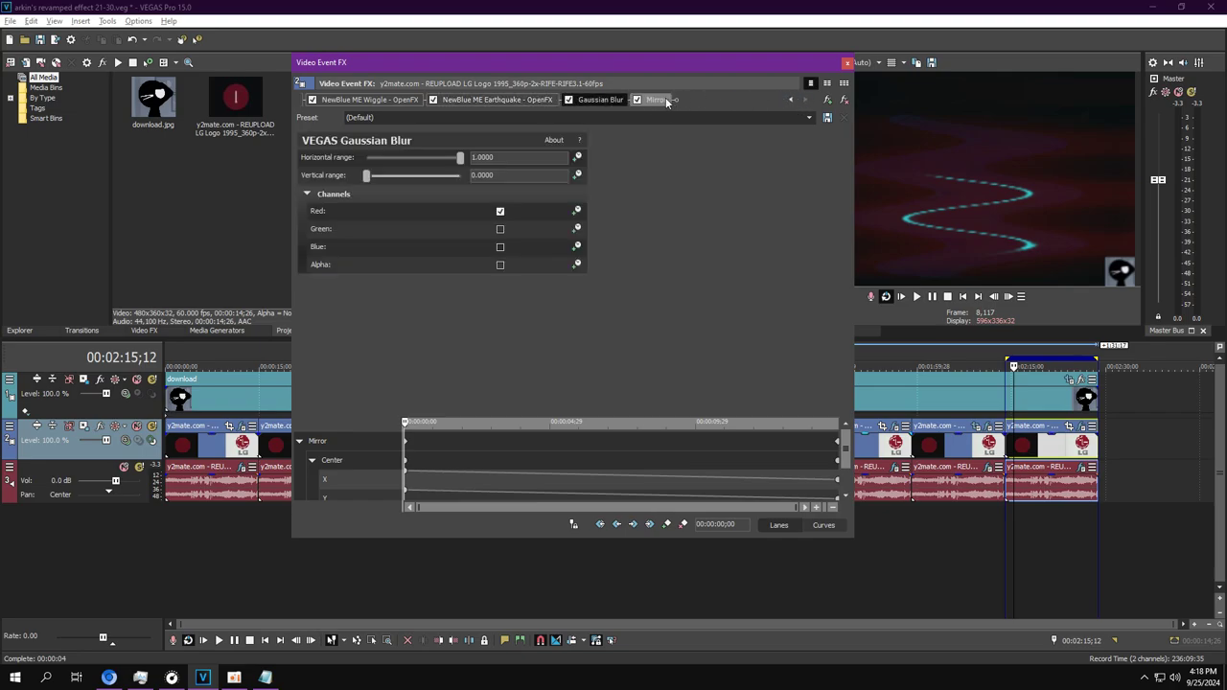
Step: Review the tenth clip's Mirror settings from the first Center keyframe to the last, and close the video effects window
{"action": "left_click", "coordinate": [656, 100]}
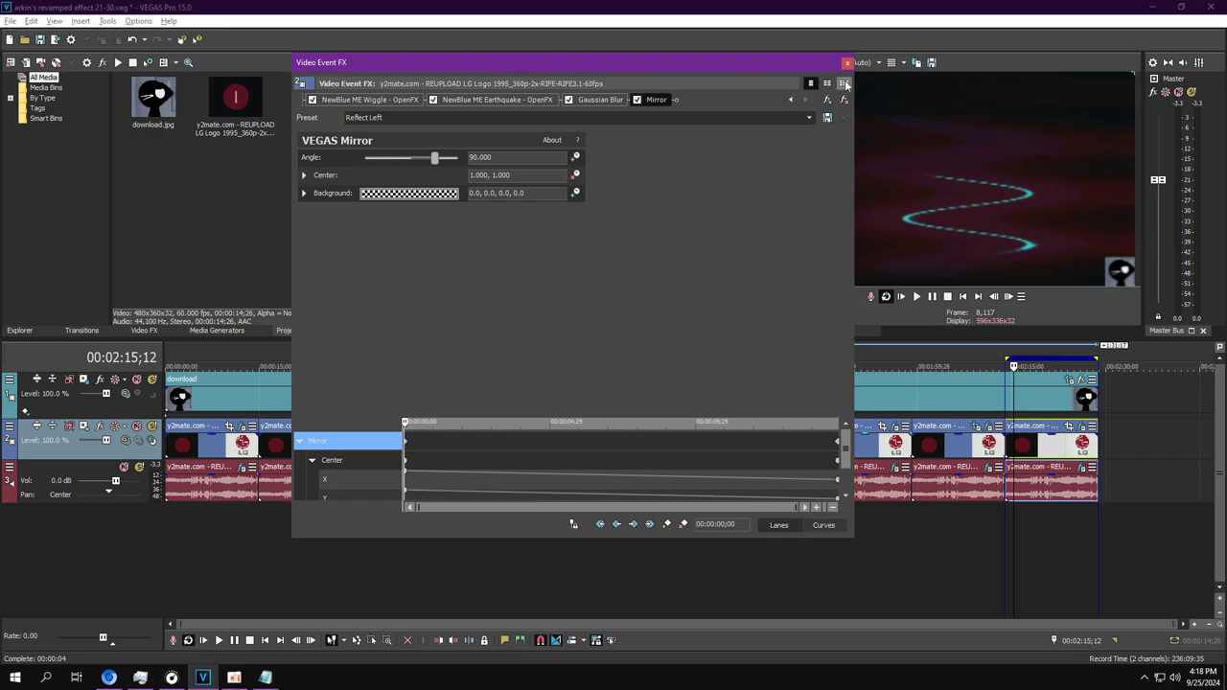
{"action": "left_click_drag", "start_coordinate": [469, 456], "coordinate": [932, 464]}
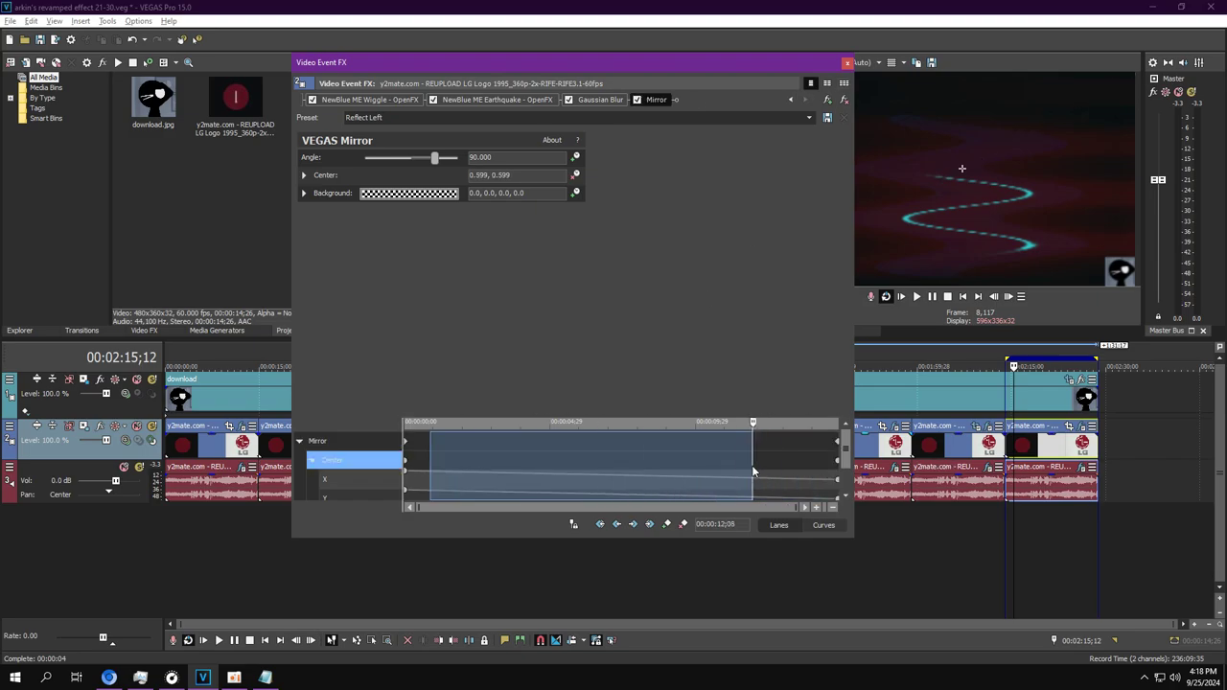
{"action": "left_click_drag", "start_coordinate": [408, 465], "coordinate": [835, 464]}
{"action": "left_click", "coordinate": [837, 465]}
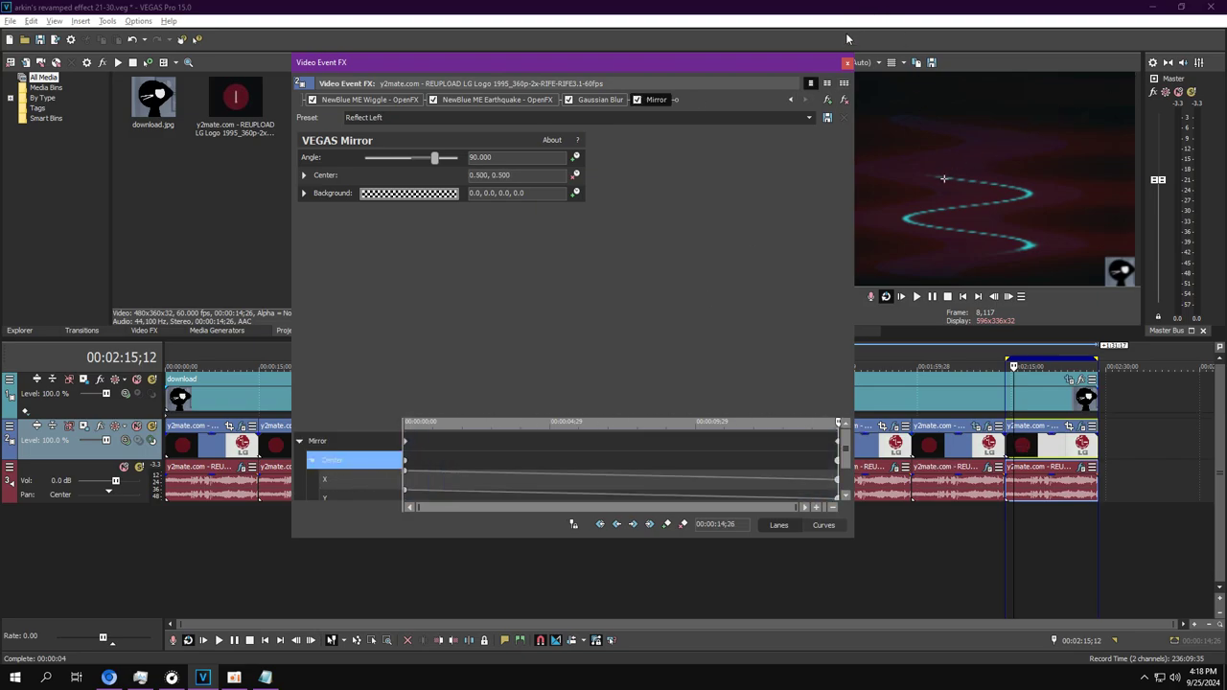
{"action": "left_click", "coordinate": [847, 64]}
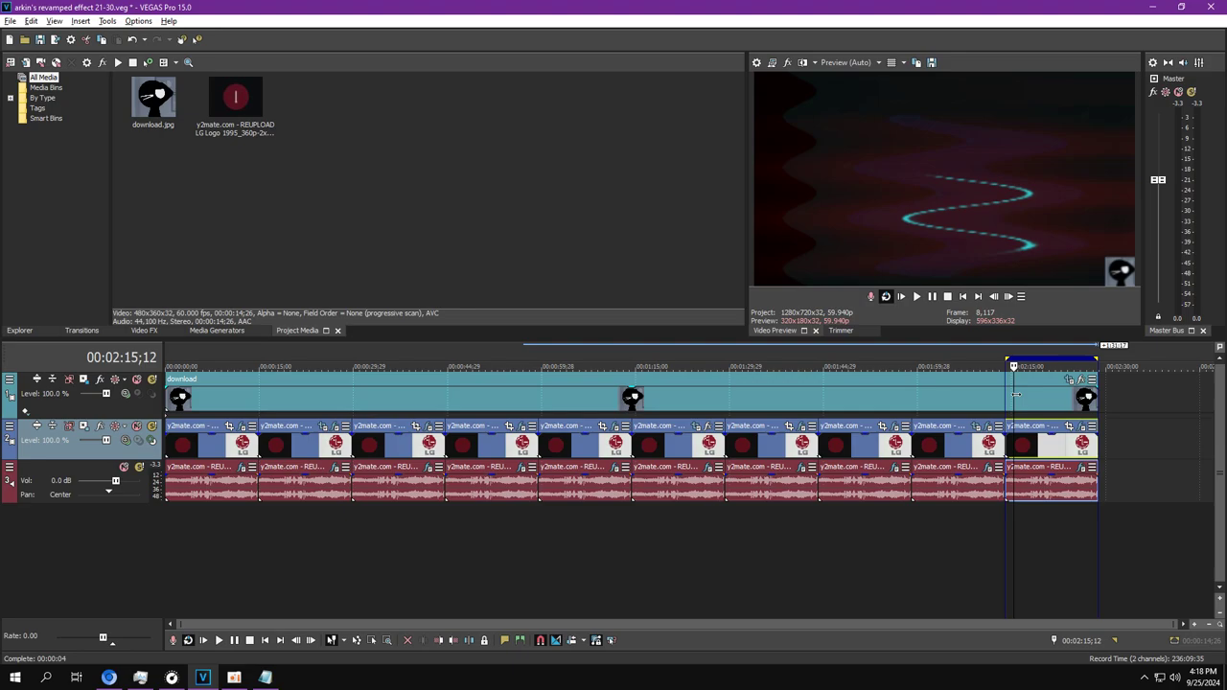
Step: Review the Gadzooks settings in the tenth clip's audio effects, play the clip from its start, and close the audio effects window
{"action": "left_click", "coordinate": [1080, 466]}
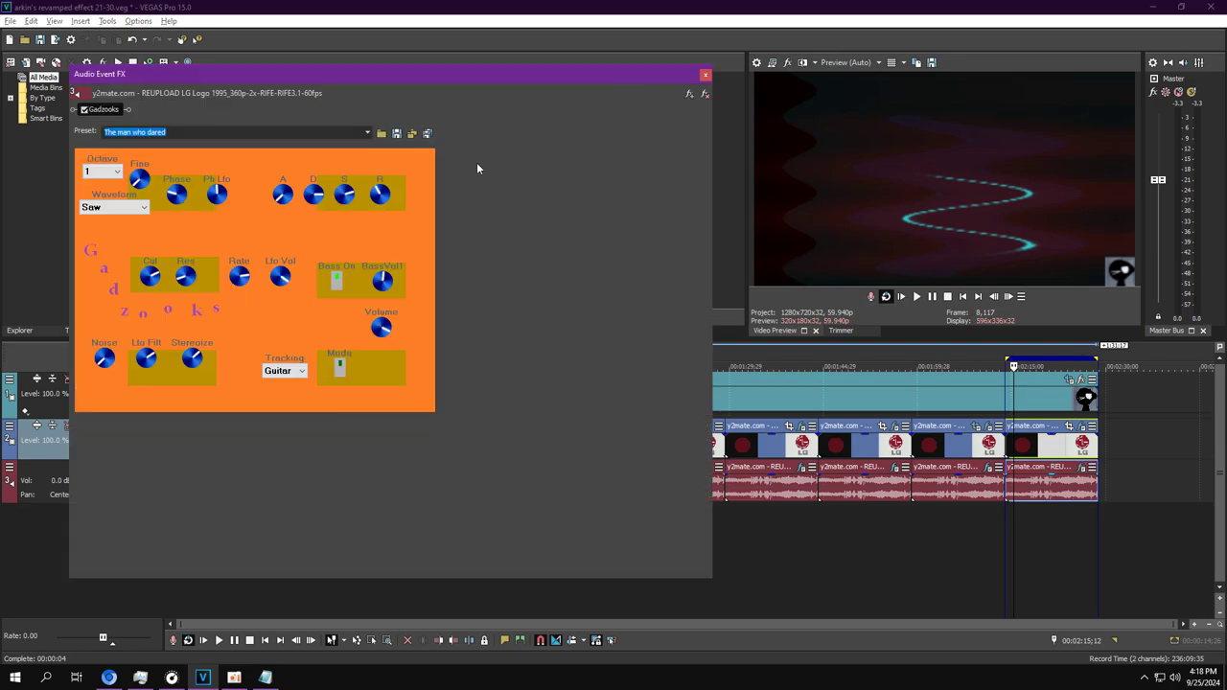
{"action": "left_click", "coordinate": [1007, 512]}
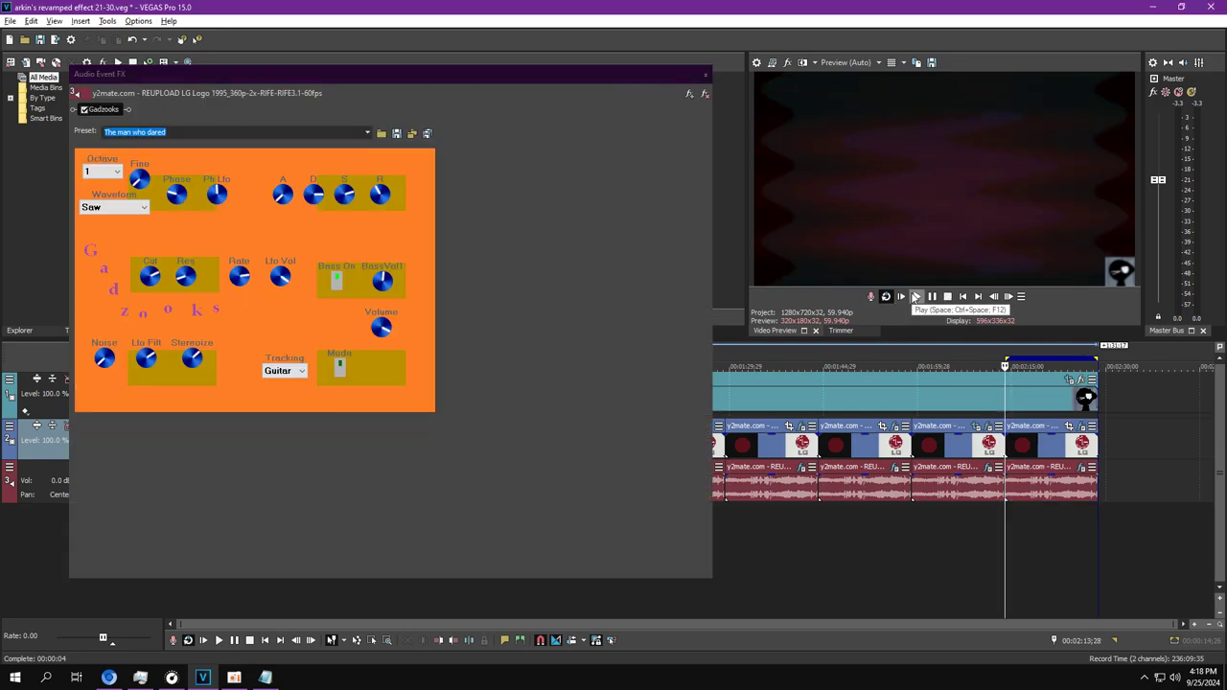
{"action": "left_click", "coordinate": [916, 297]}
{"action": "left_click", "coordinate": [706, 75]}
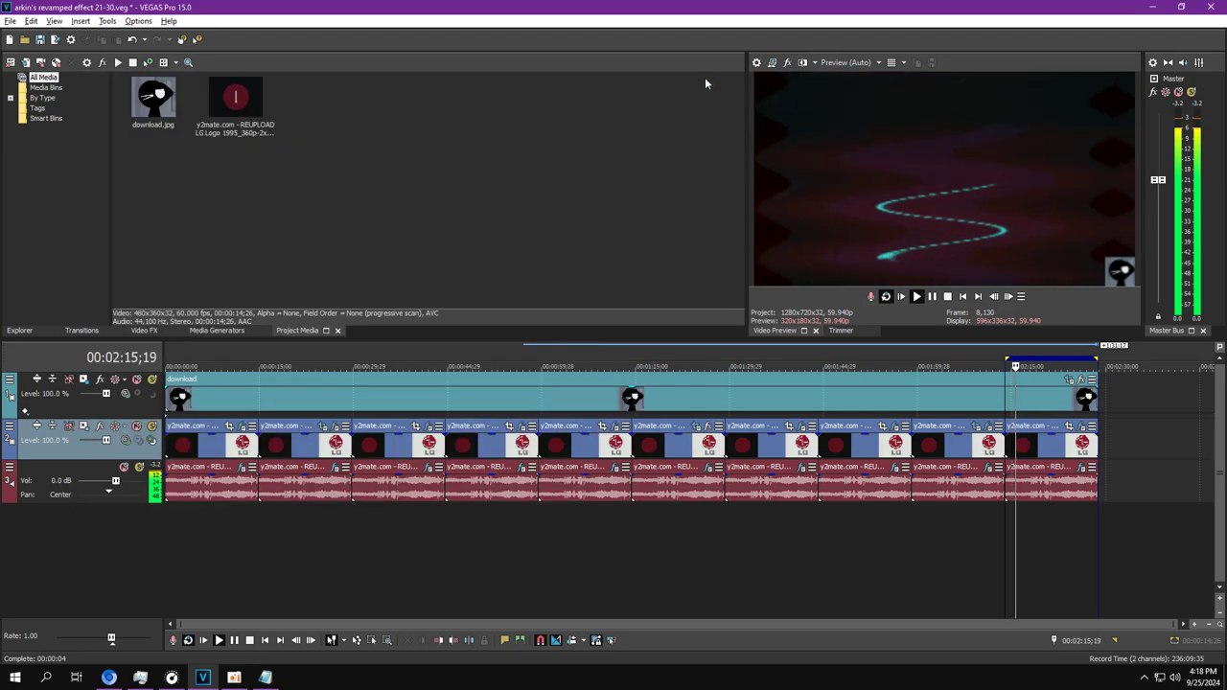
{"action": "left_click", "coordinate": [264, 678]}
{"action": "left_click_drag", "start_coordinate": [792, 287], "coordinate": [174, 159]}
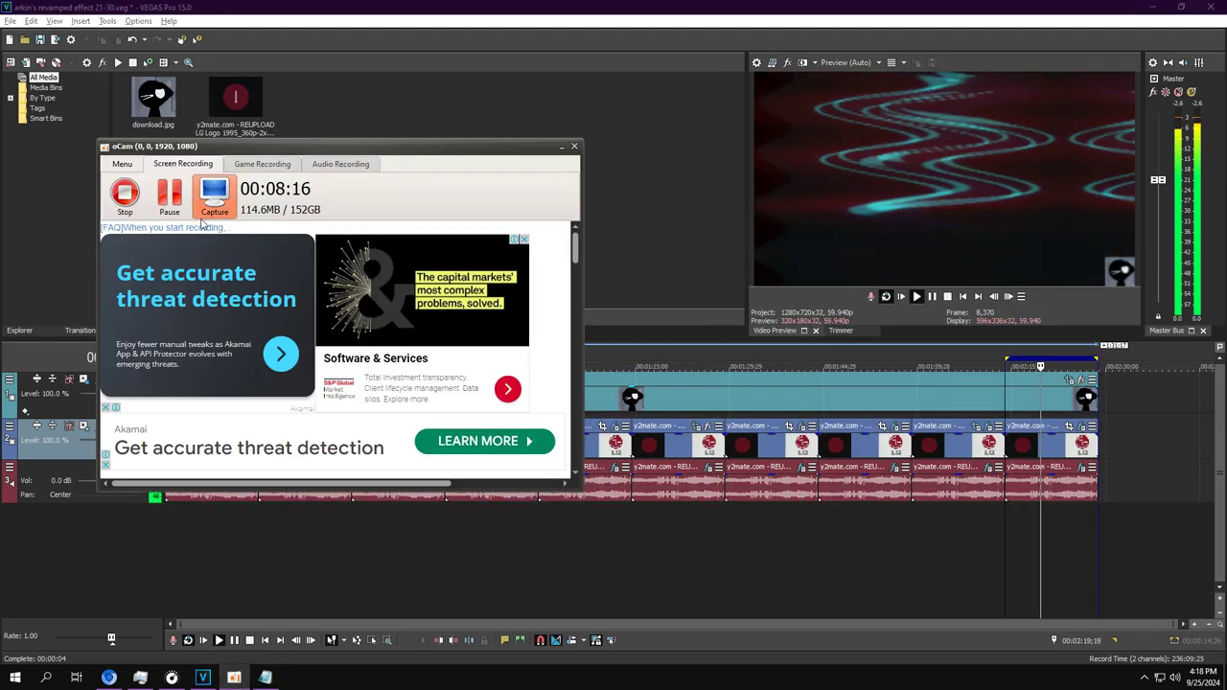